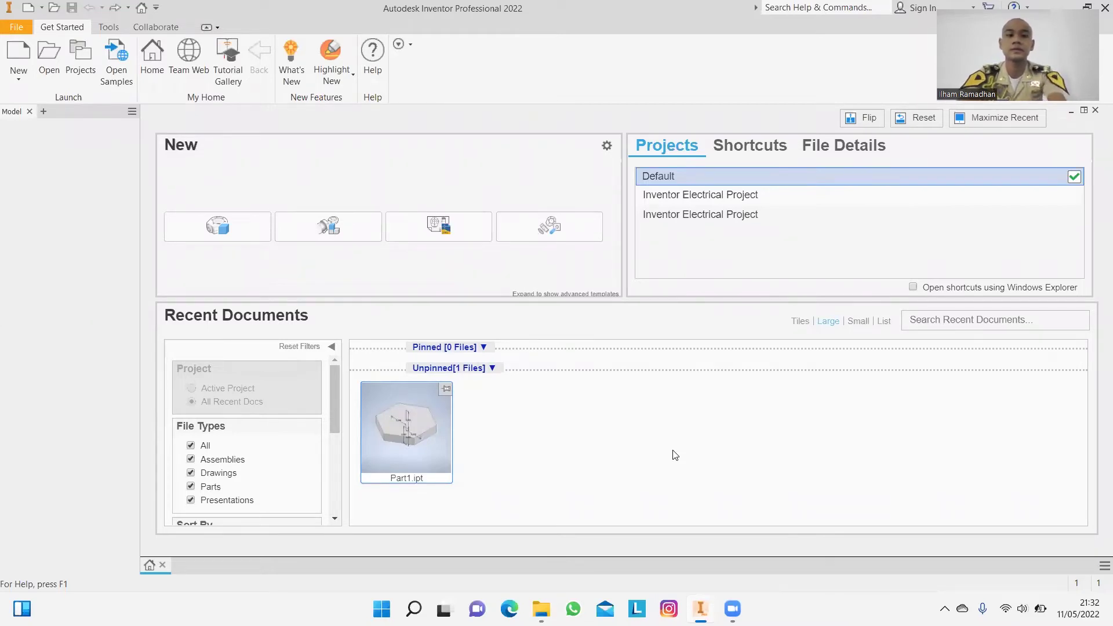
key(XF86MonBrightnessUp)
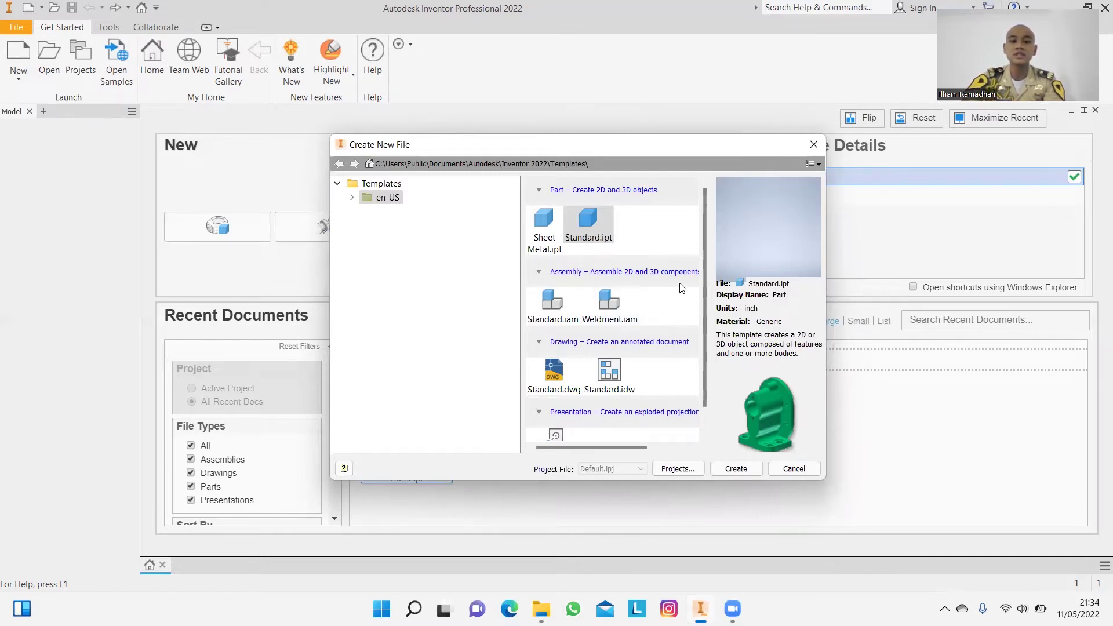
Examine the part, assembly, drawing and presentation templates offered for a new file.
scroll(682, 288, down, 1)
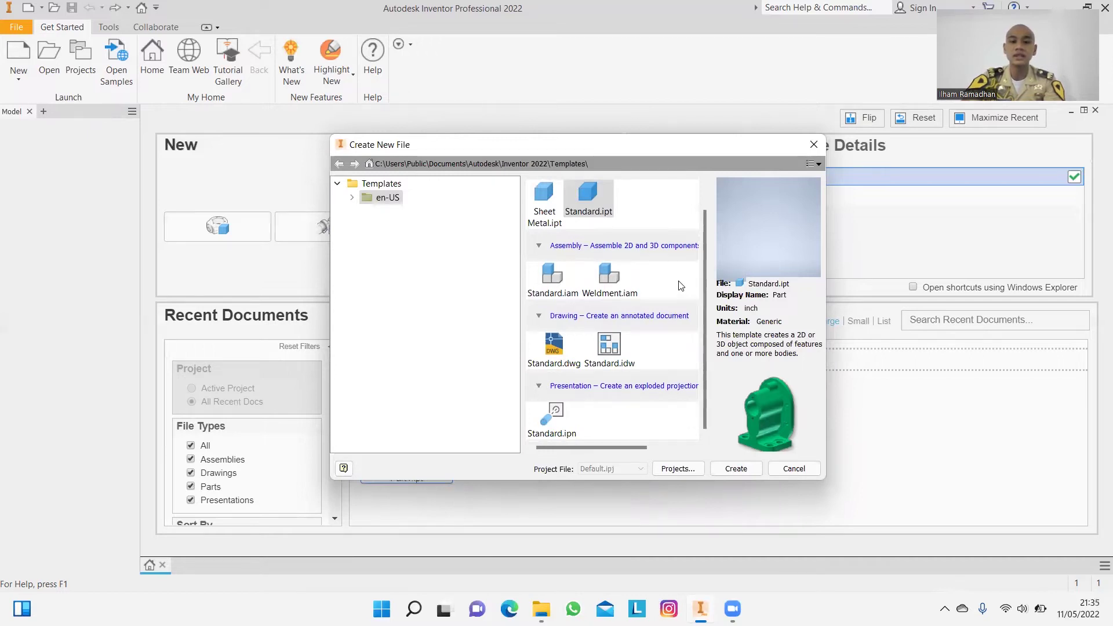
scroll(682, 286, up, 1)
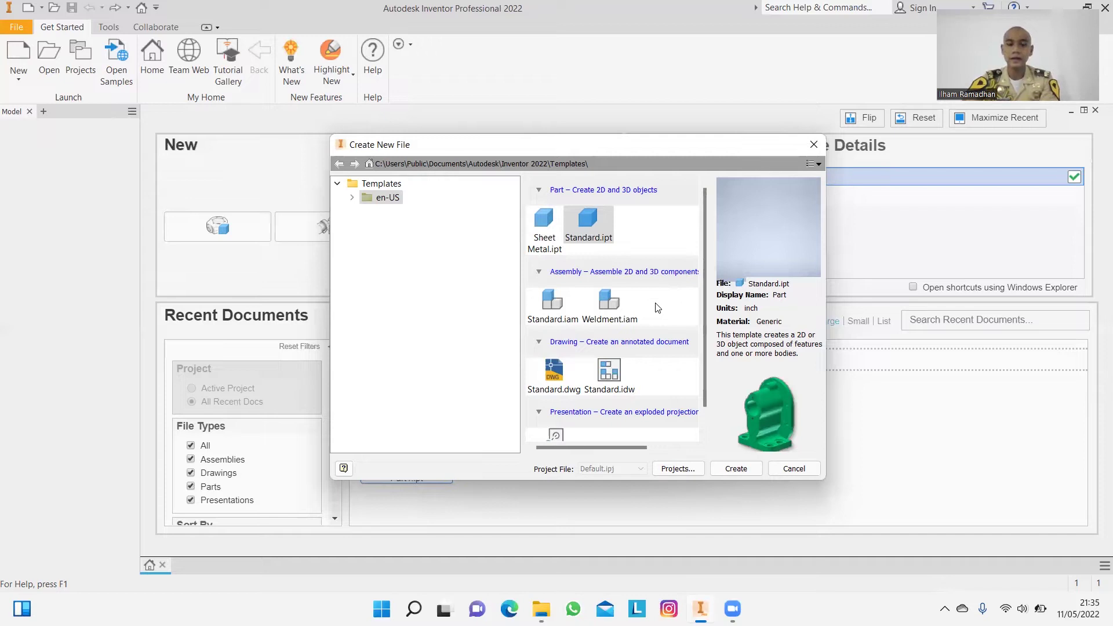
scroll(658, 307, down, 1)
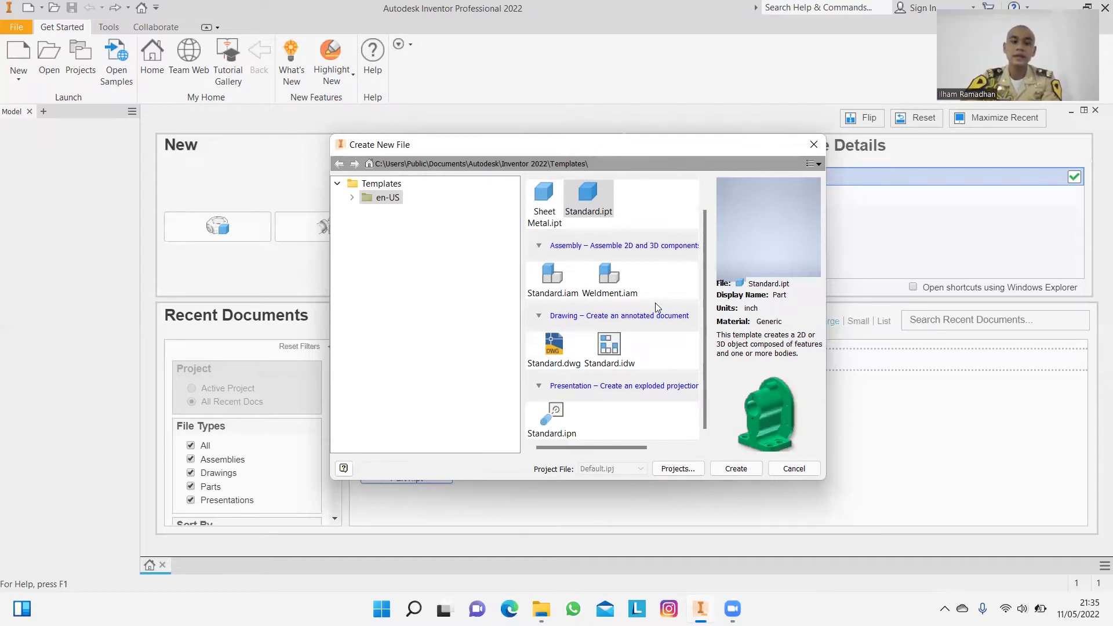
scroll(657, 307, up, 1)
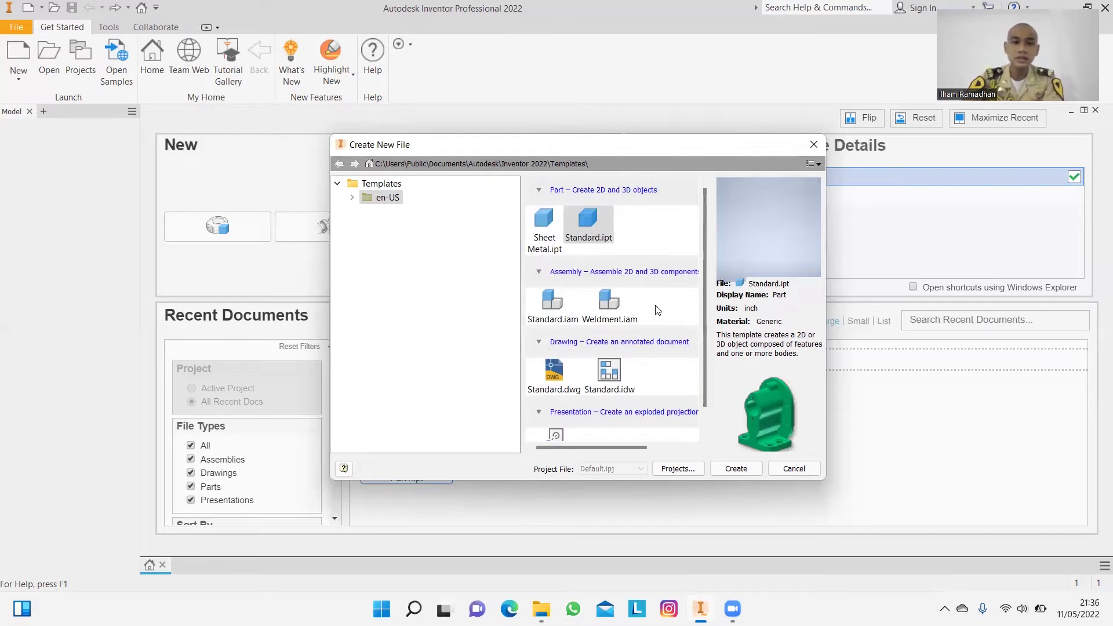
scroll(657, 312, down, 1)
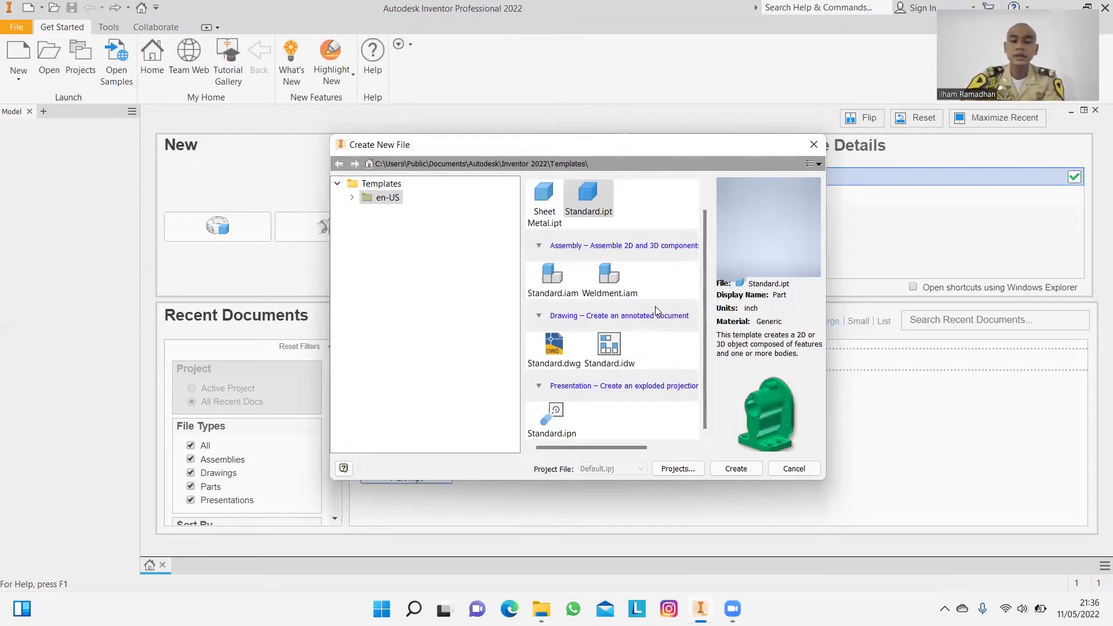
scroll(655, 307, up, 1)
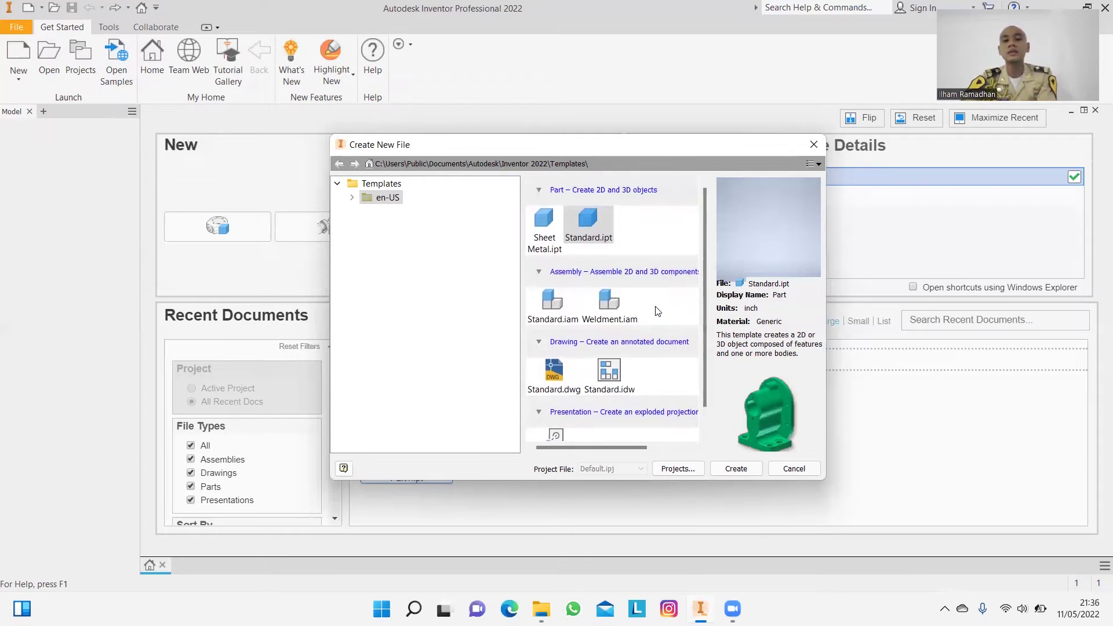
scroll(657, 310, down, 1)
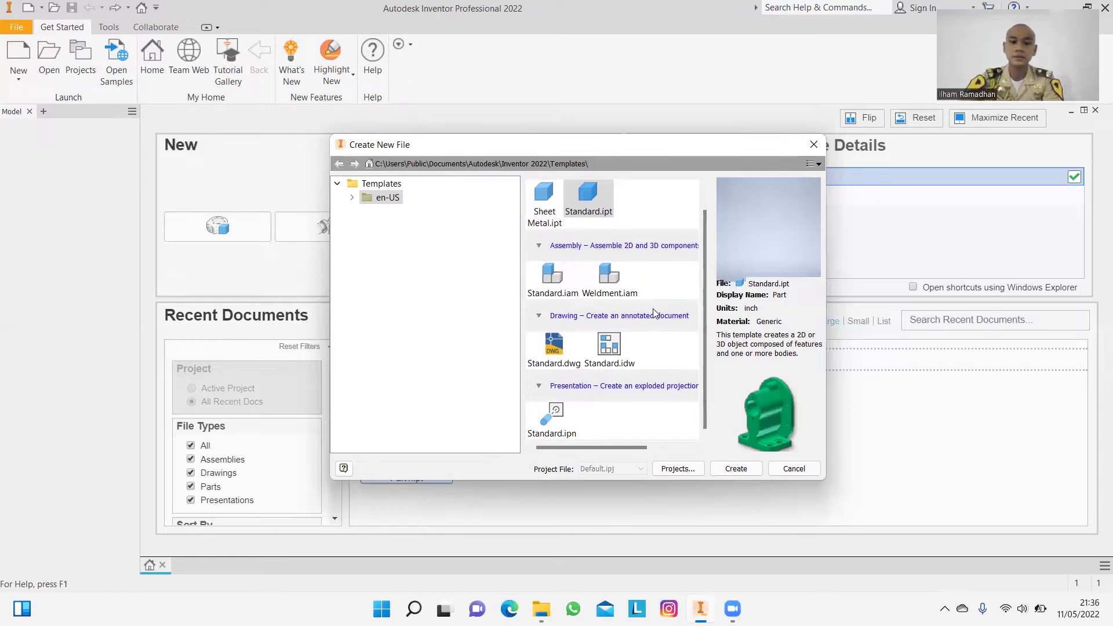
scroll(653, 309, up, 1)
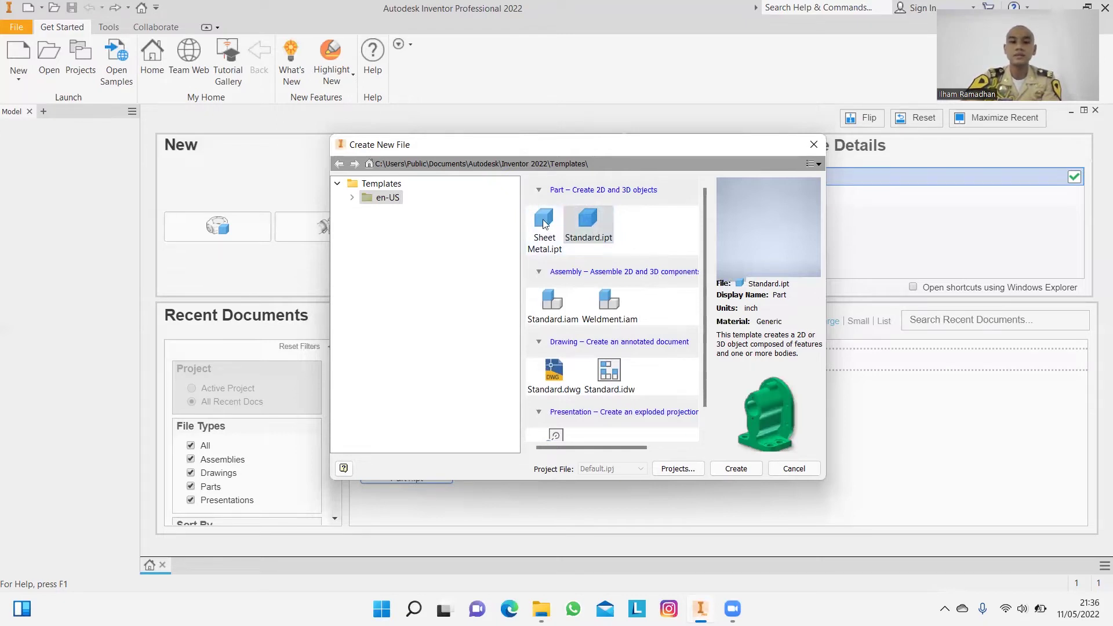
Create a new part from the Standard.ipt template.
click(597, 234)
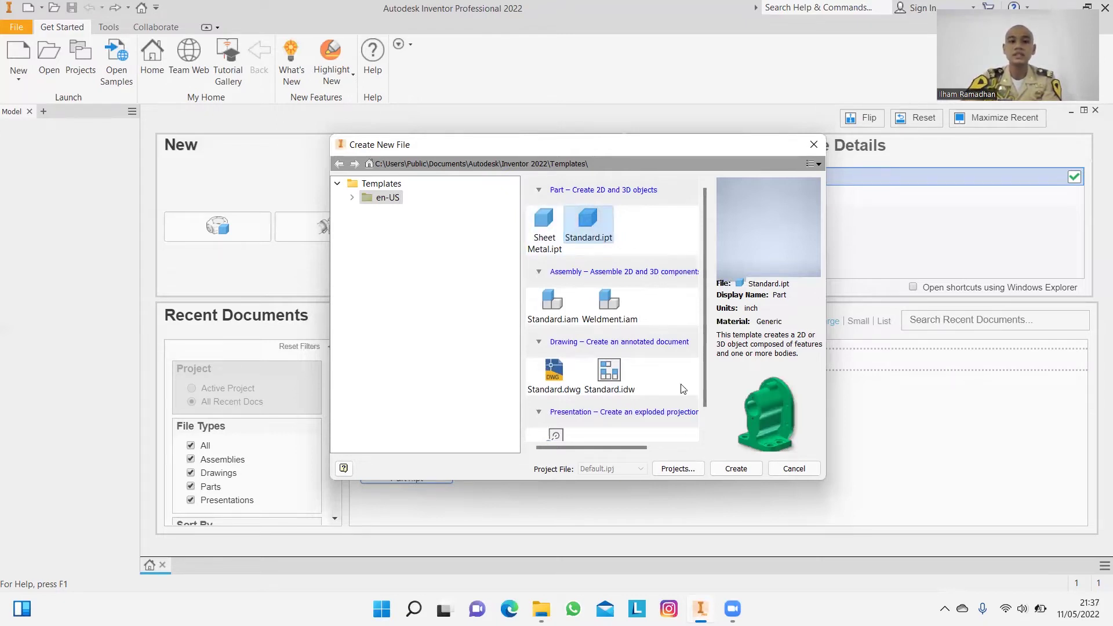
click(748, 473)
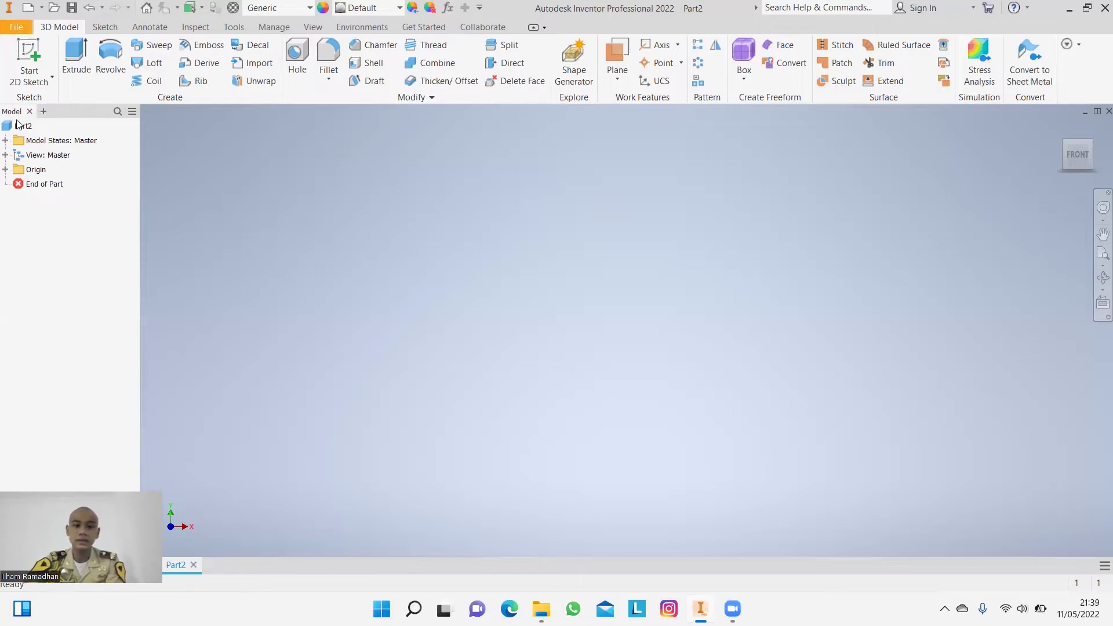
click(59, 226)
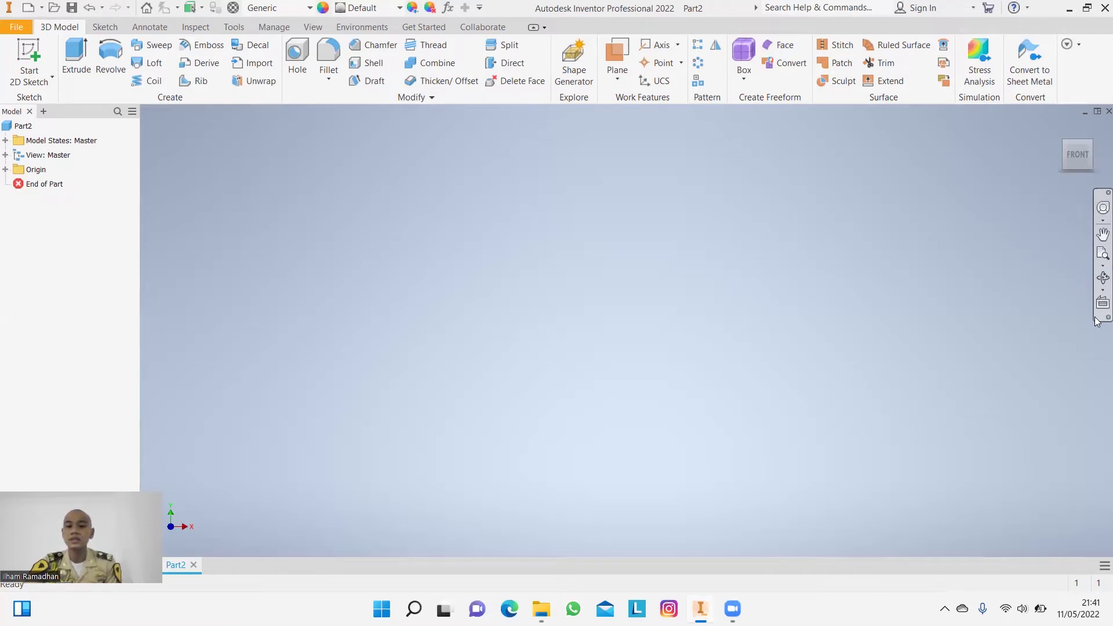
mouse_move(1077, 127)
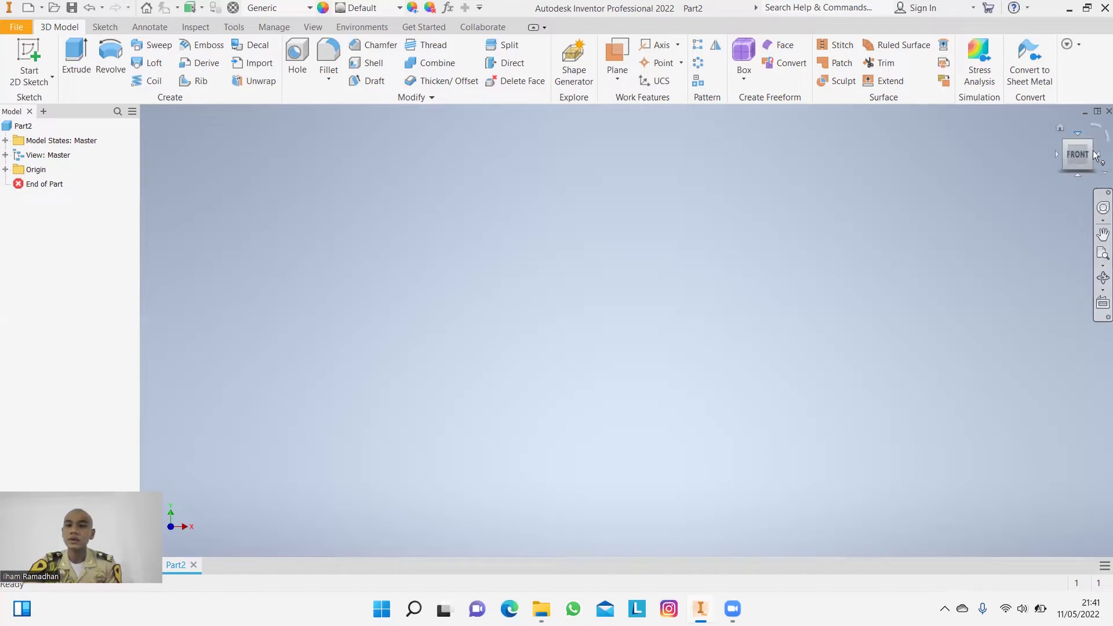
click(1077, 135)
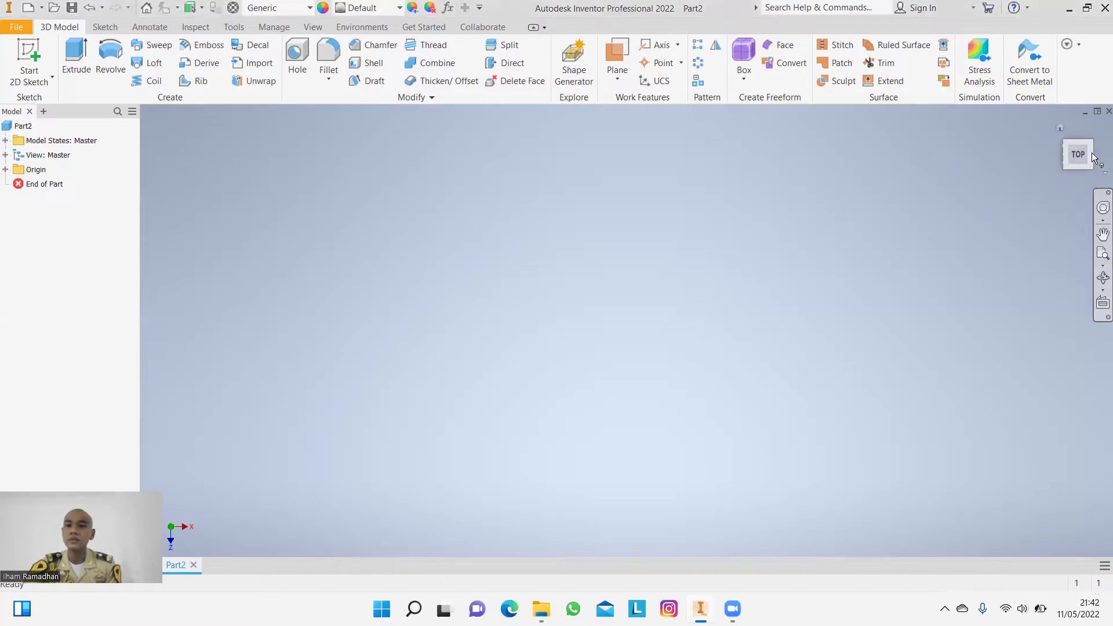
click(1097, 155)
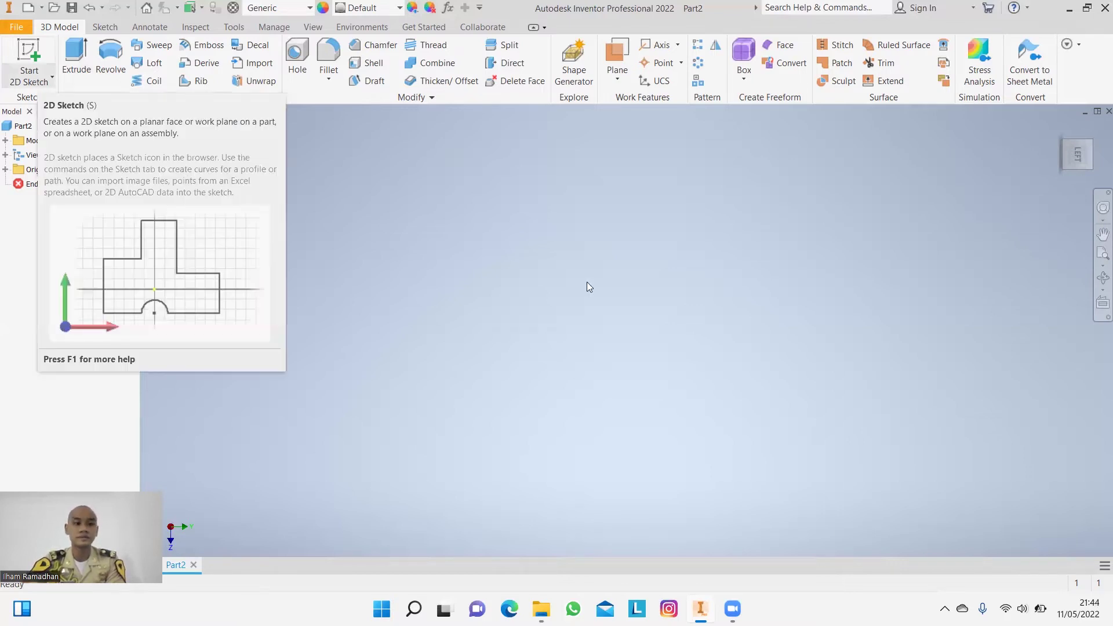
Start a 2D sketch on the horizontal XZ origin plane.
click(35, 85)
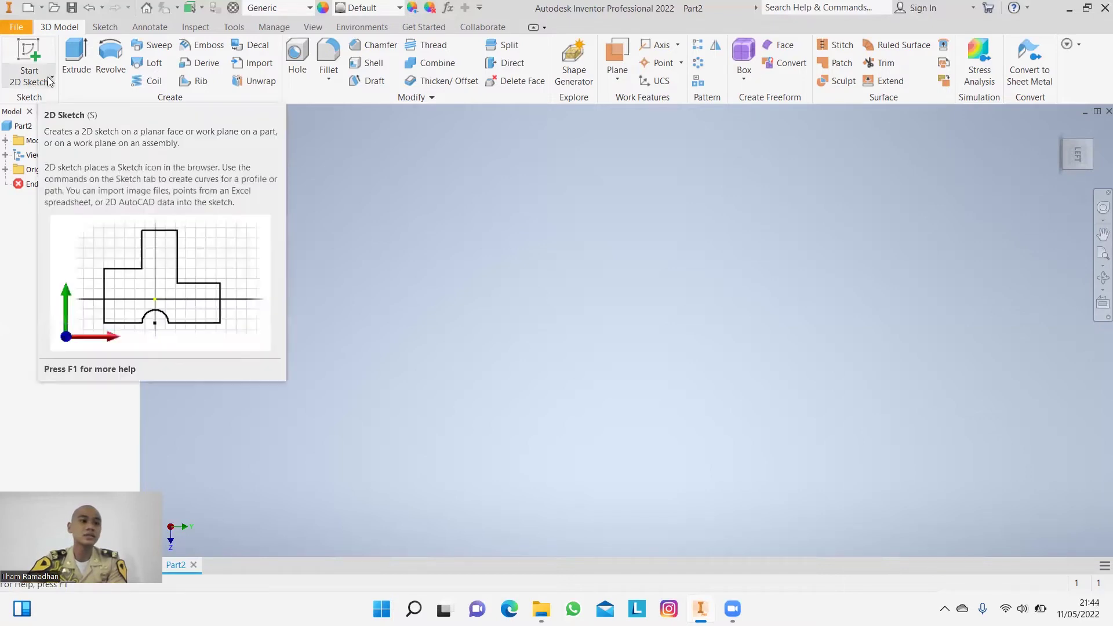
click(52, 78)
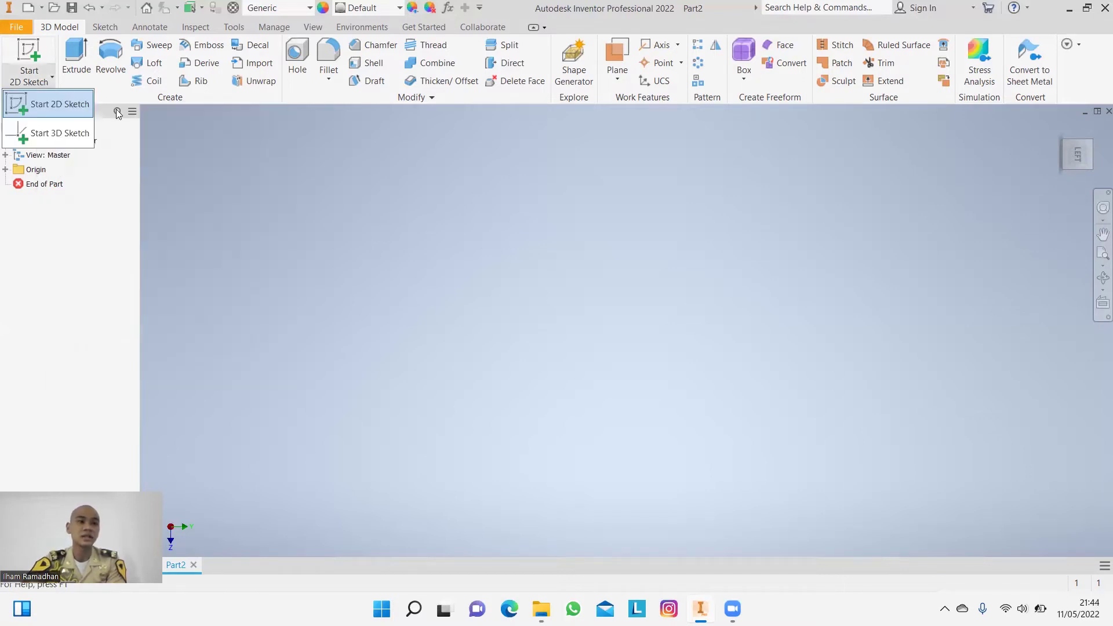
click(69, 111)
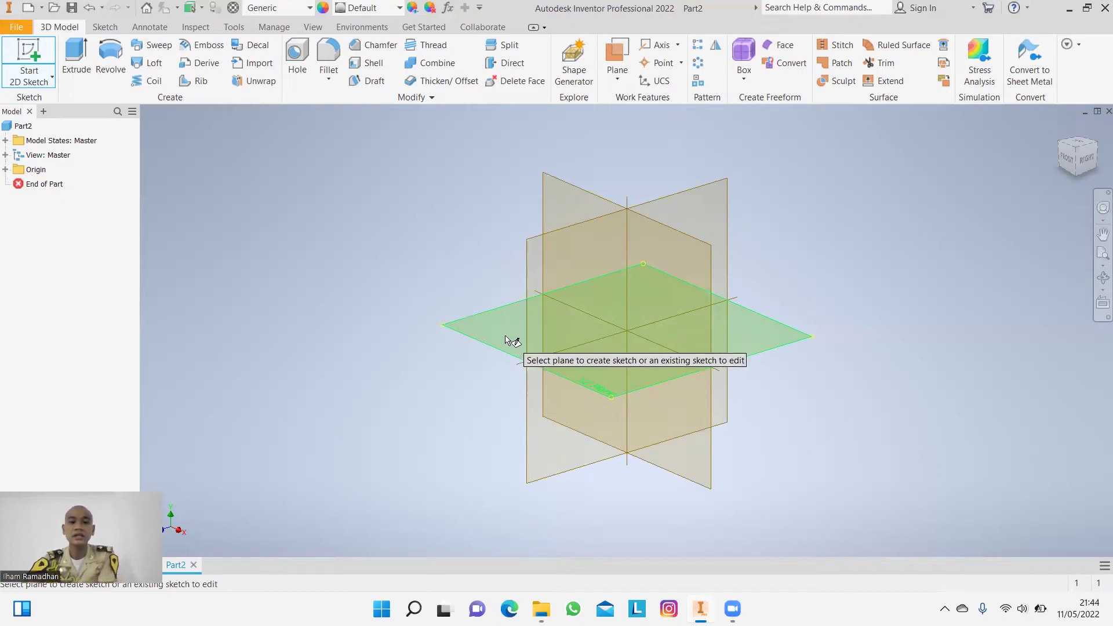
click(505, 337)
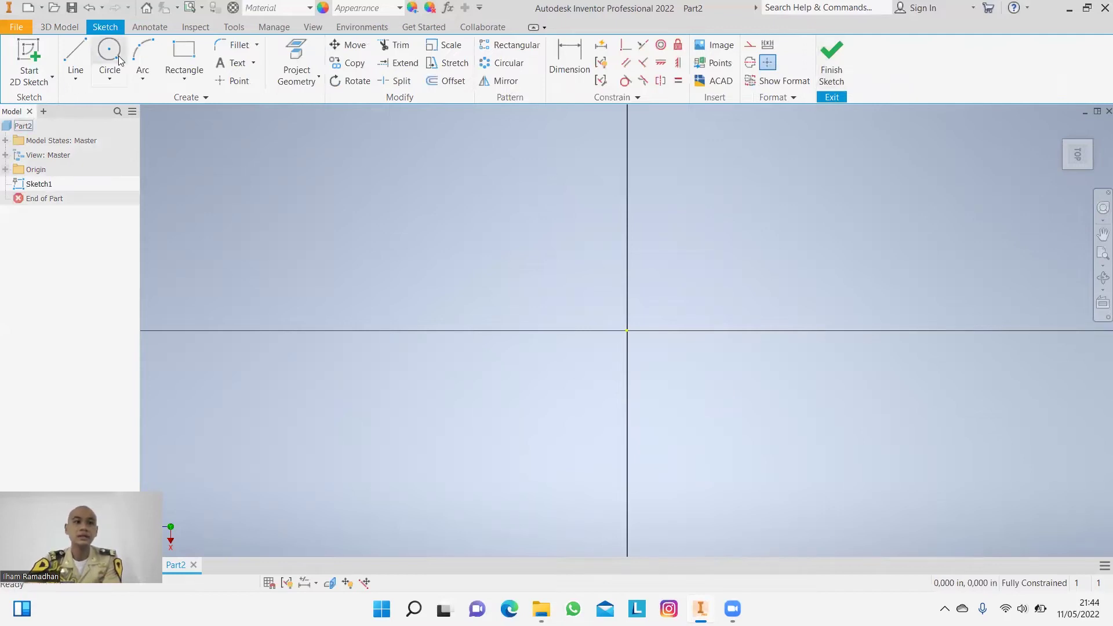
click(832, 58)
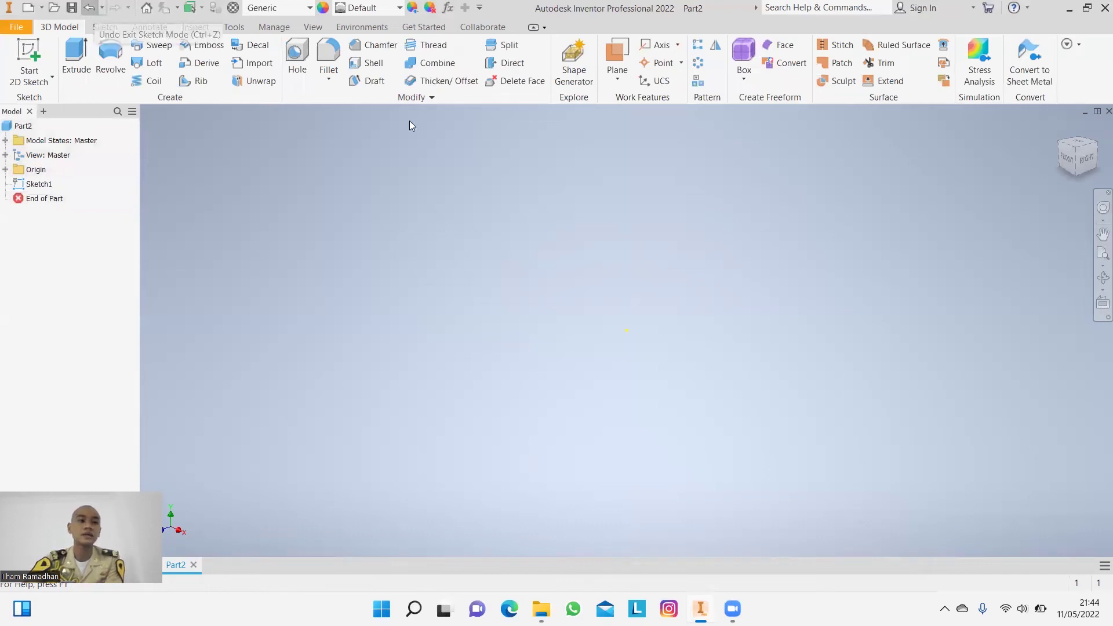
key(ctrl+z)
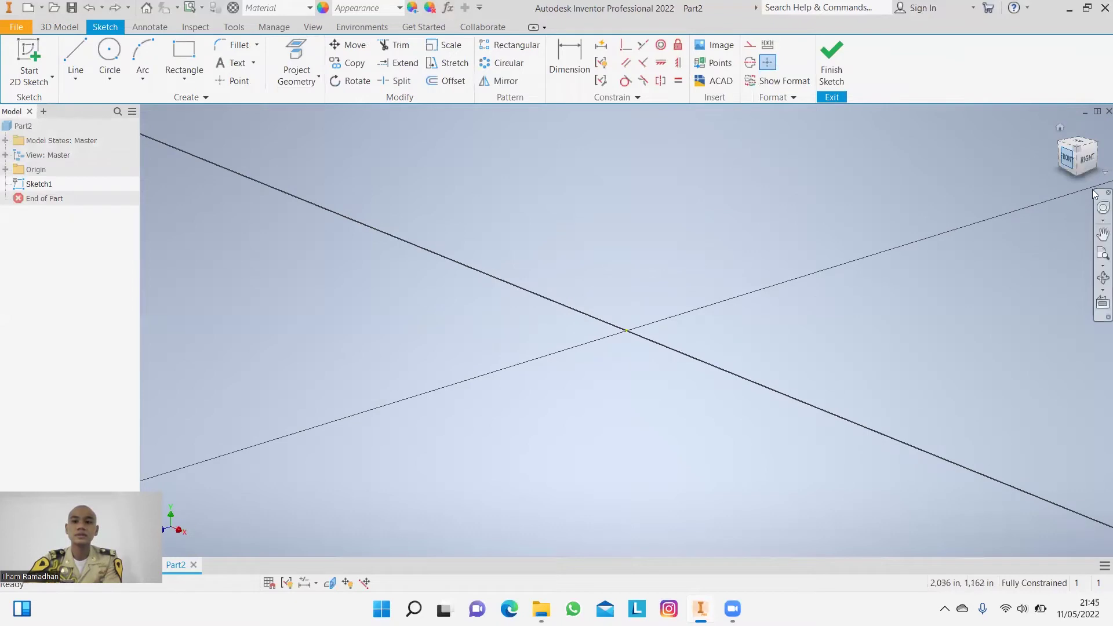
Sketch a circle centred on the origin with a diameter of 11,5 in.
click(1074, 158)
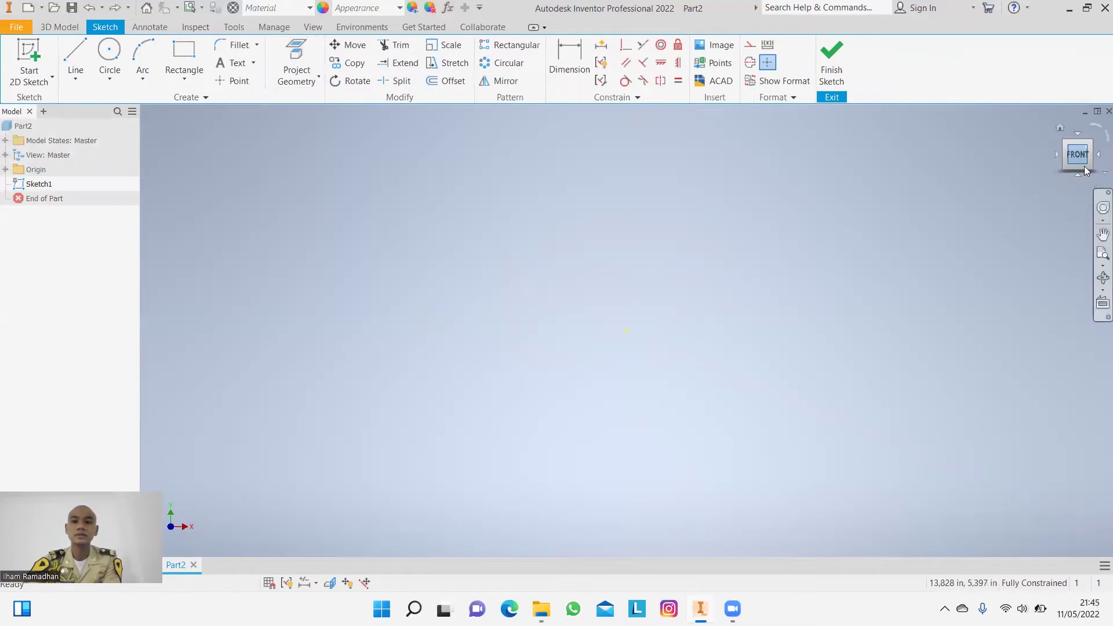
click(1075, 137)
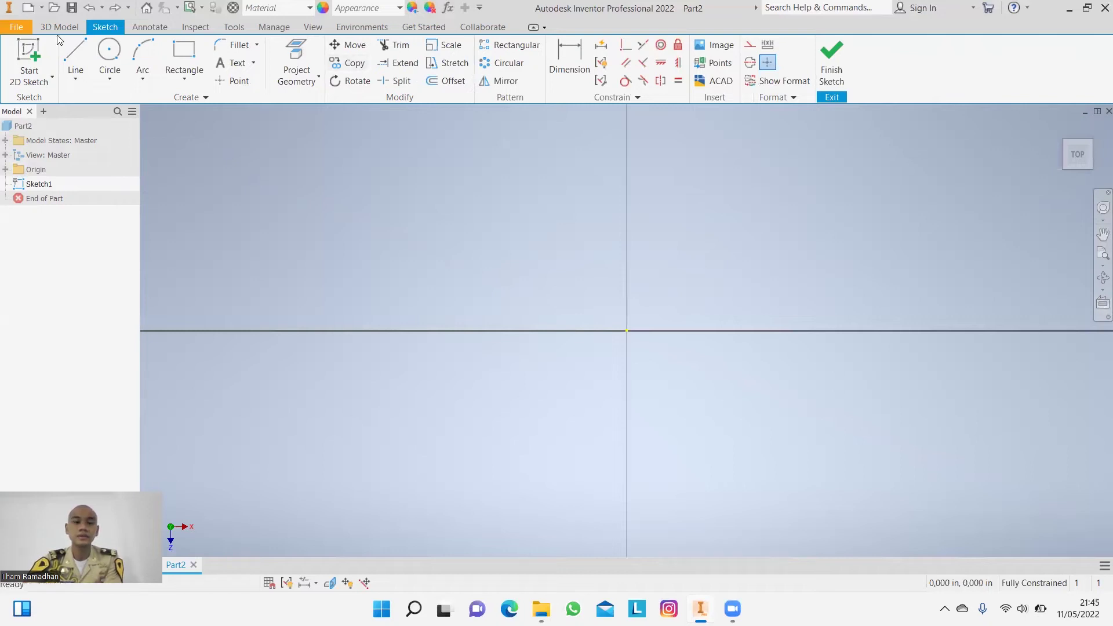
click(110, 52)
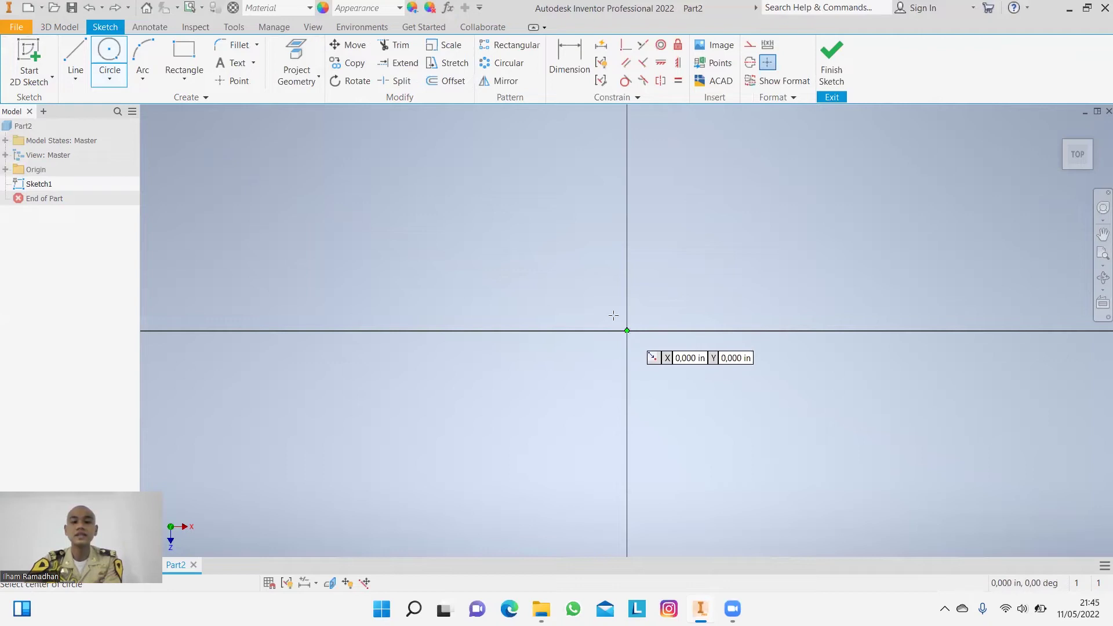
click(613, 316)
click(613, 316)
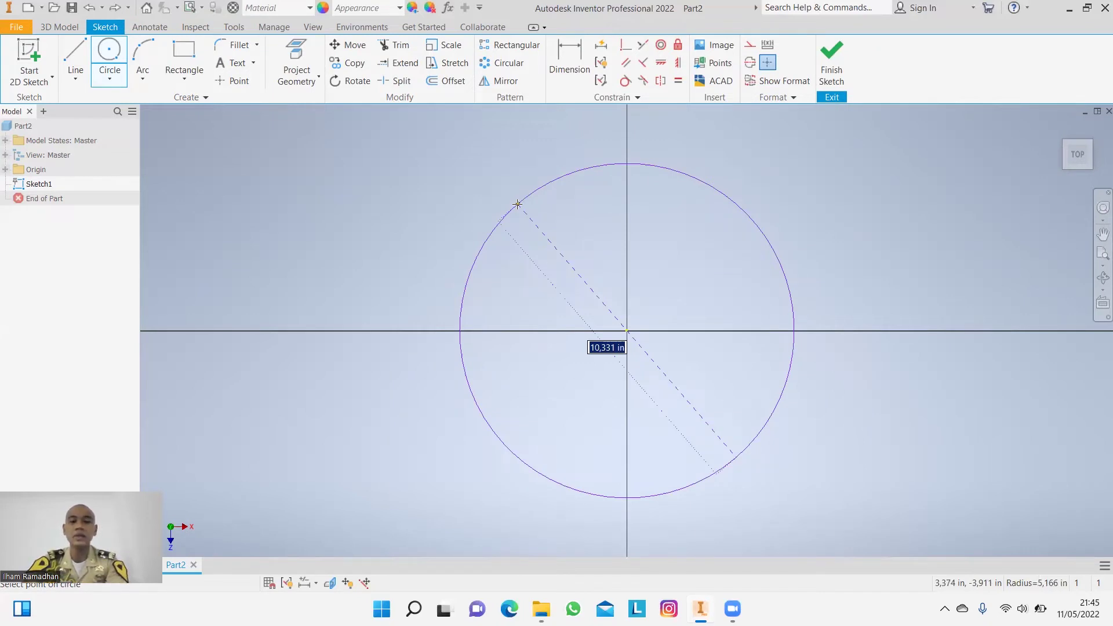
click(518, 204)
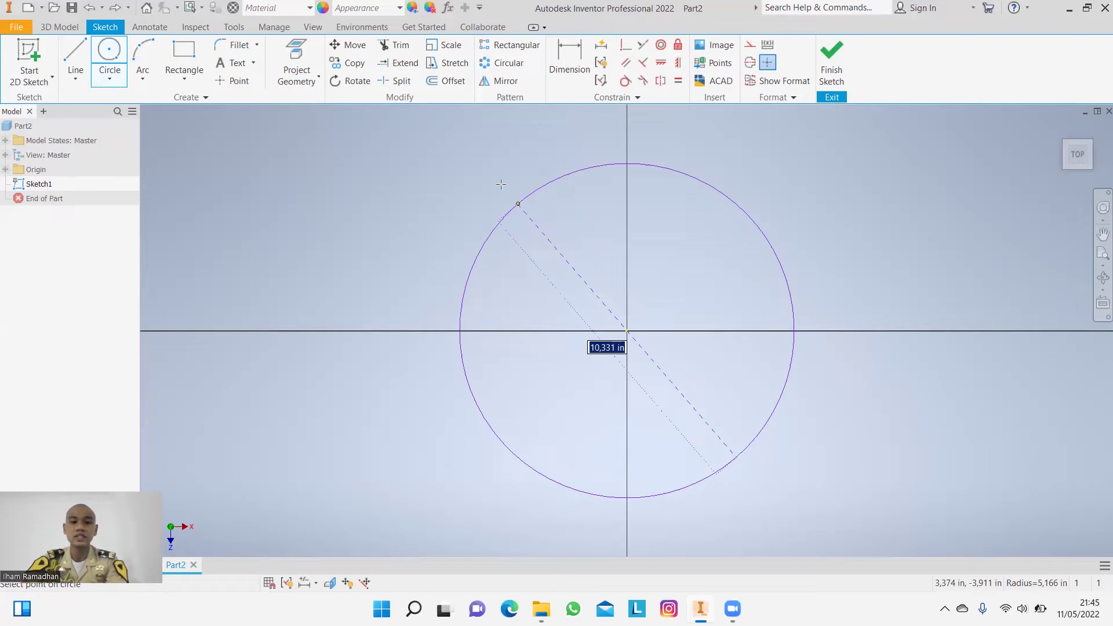
click(520, 203)
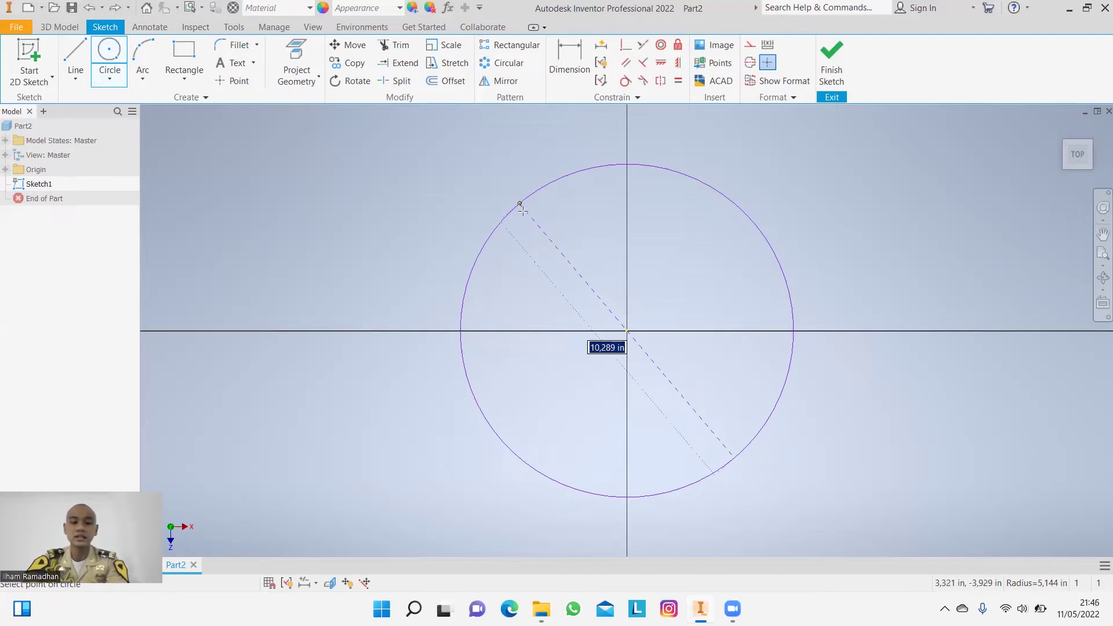
text(11,5)
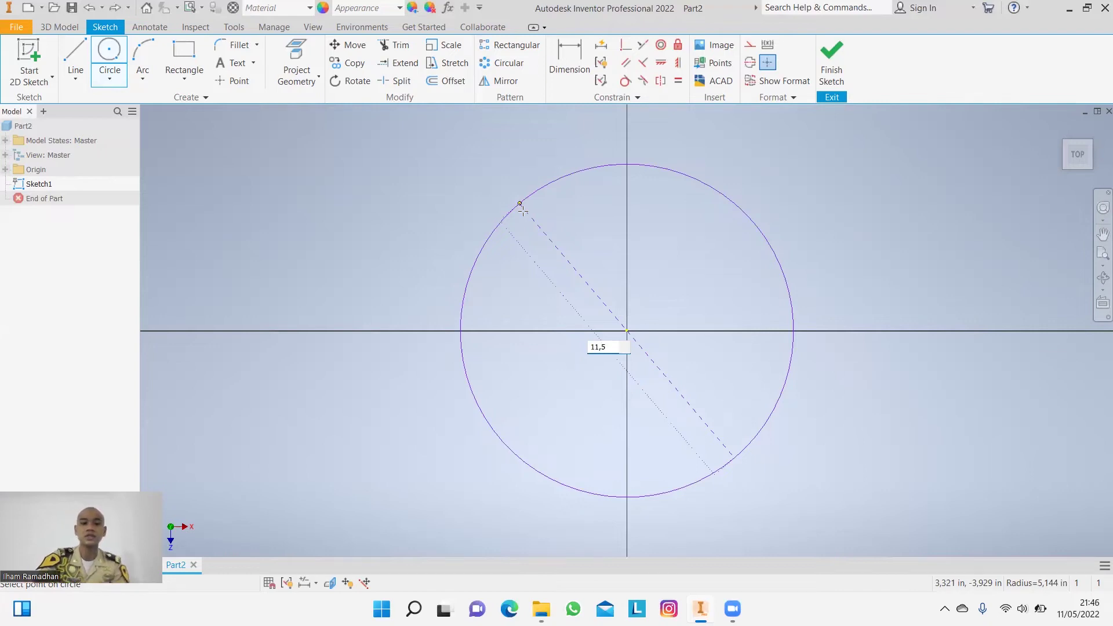
key(Return)
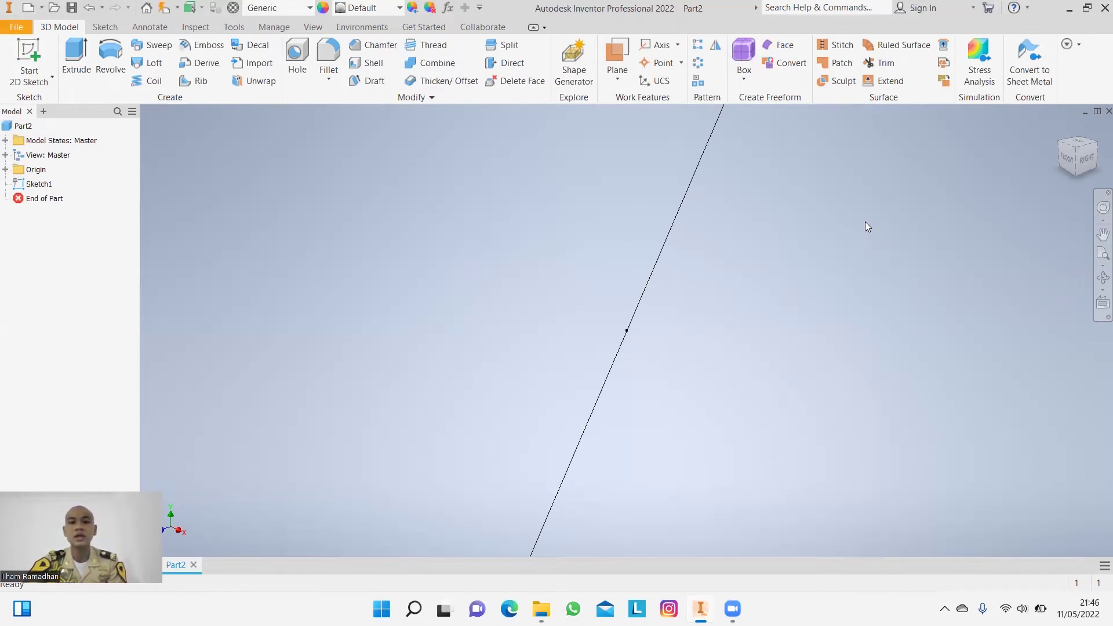
Extrude the 11,5 in circle profile by 1,5 in into a solid disc.
scroll(865, 222, up, 6)
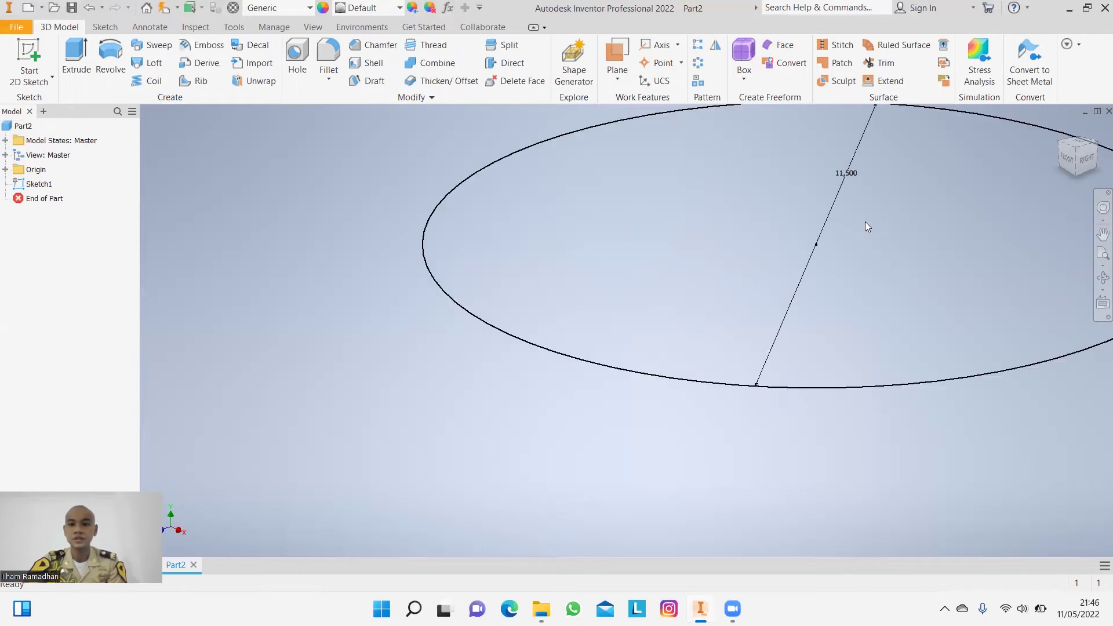
click(1074, 156)
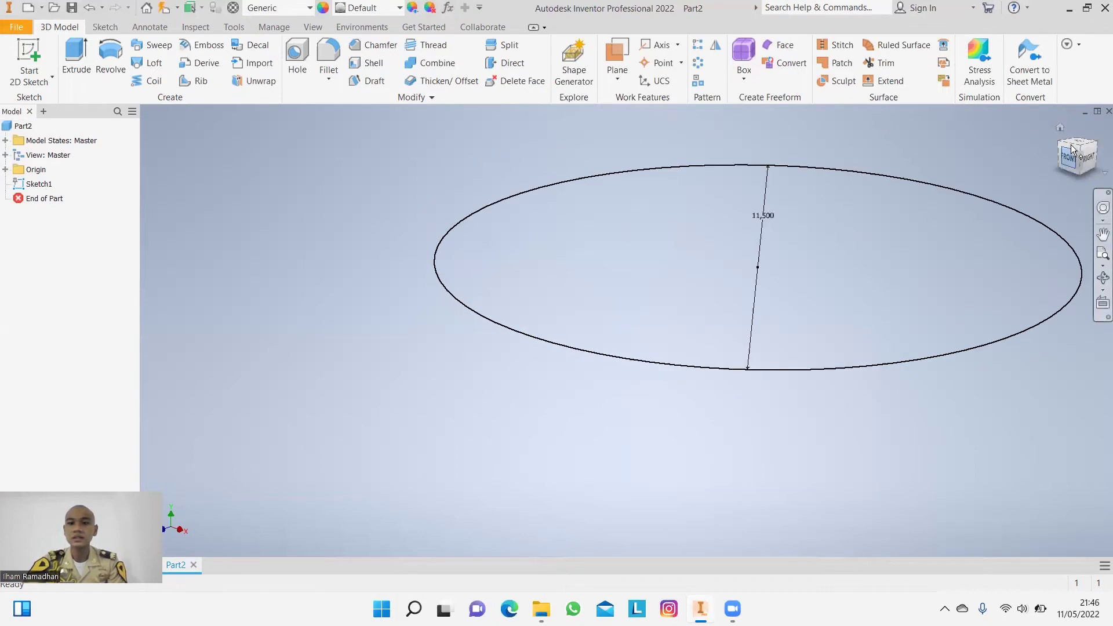
click(1076, 133)
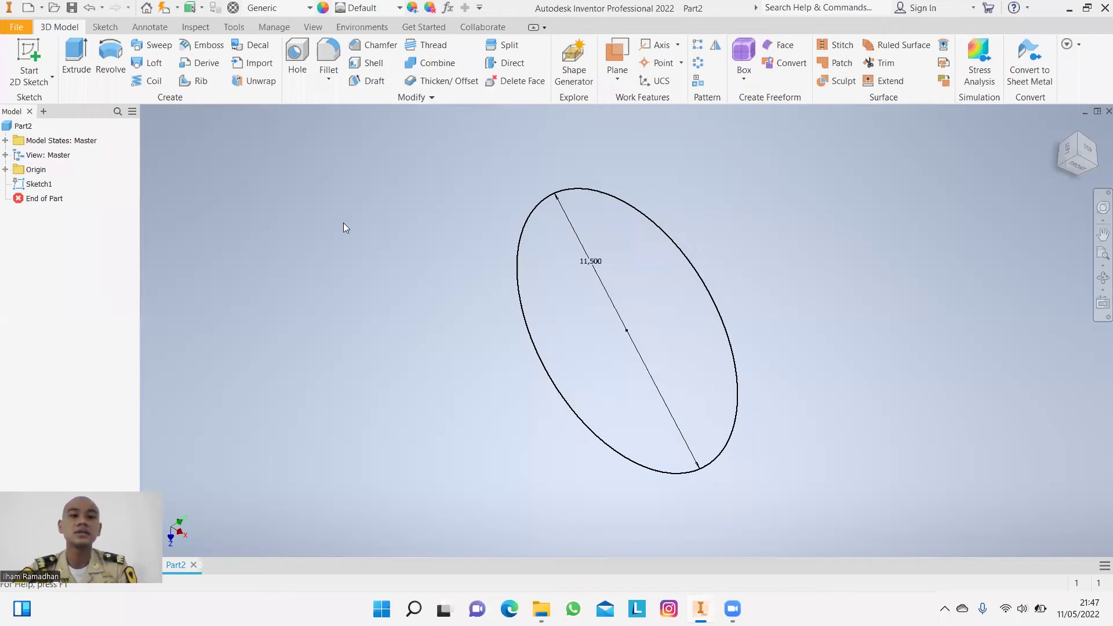
click(76, 61)
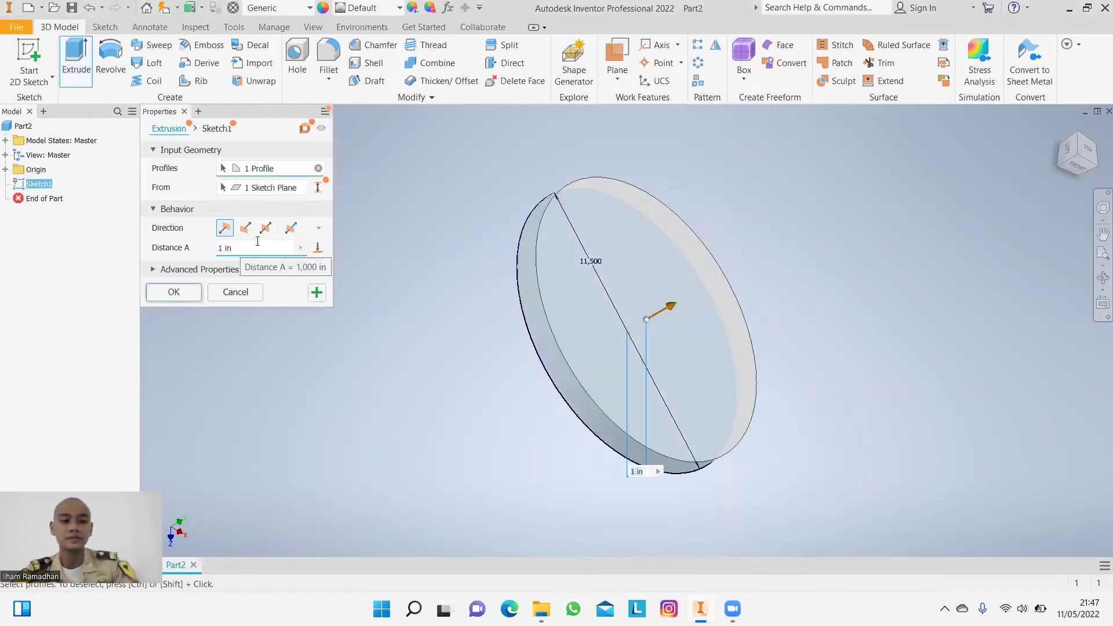
text(2)
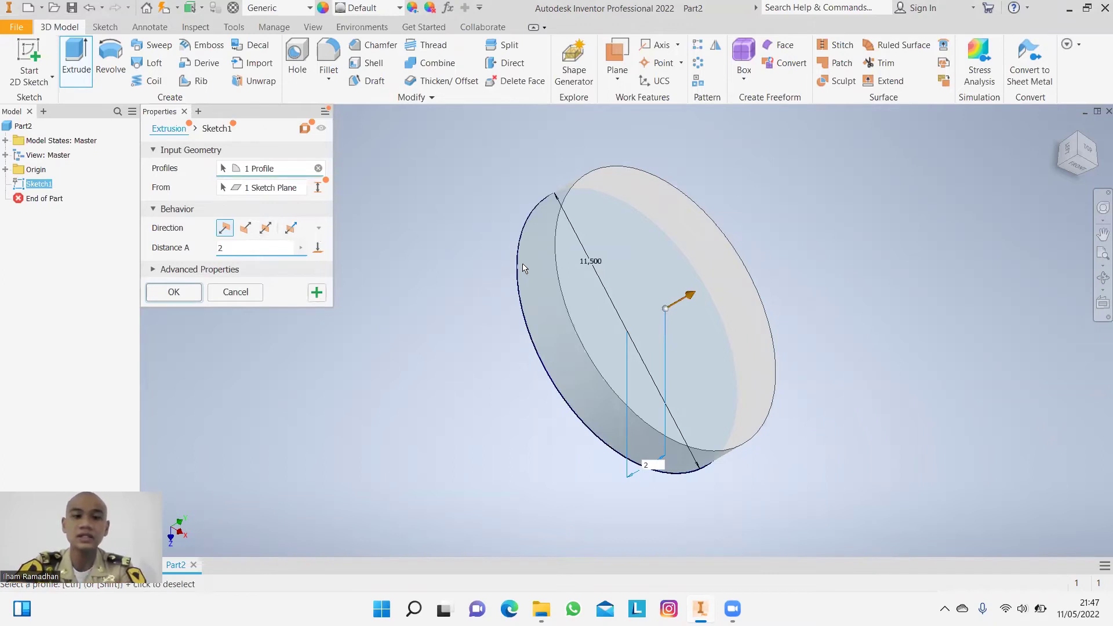
key(BackSpace)
text(3)
key(BackSpace)
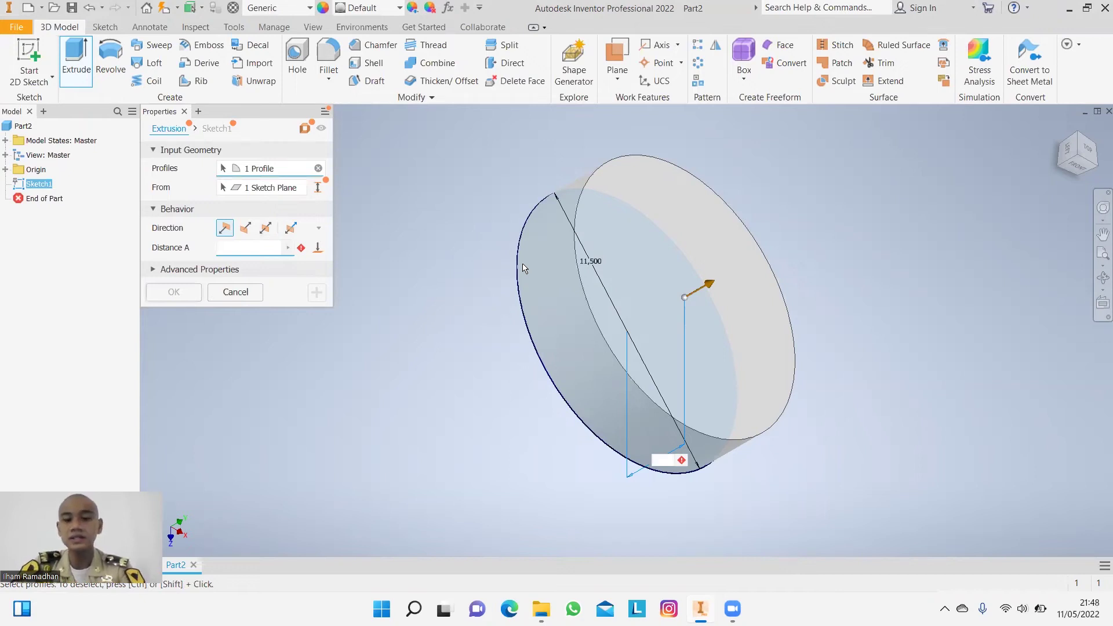
text(1,)
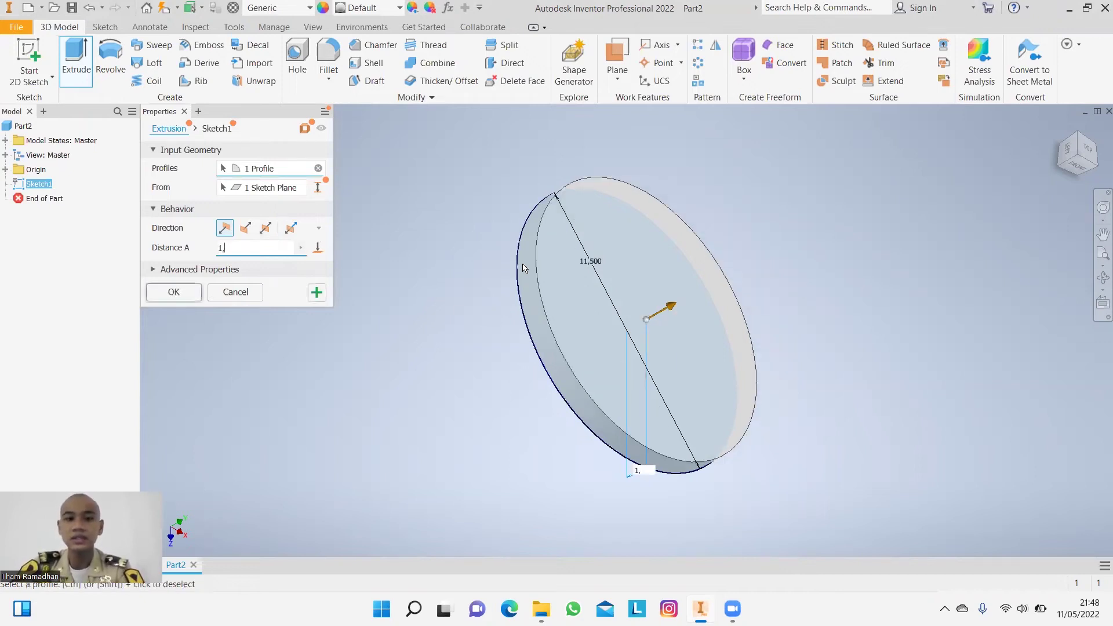
text(5)
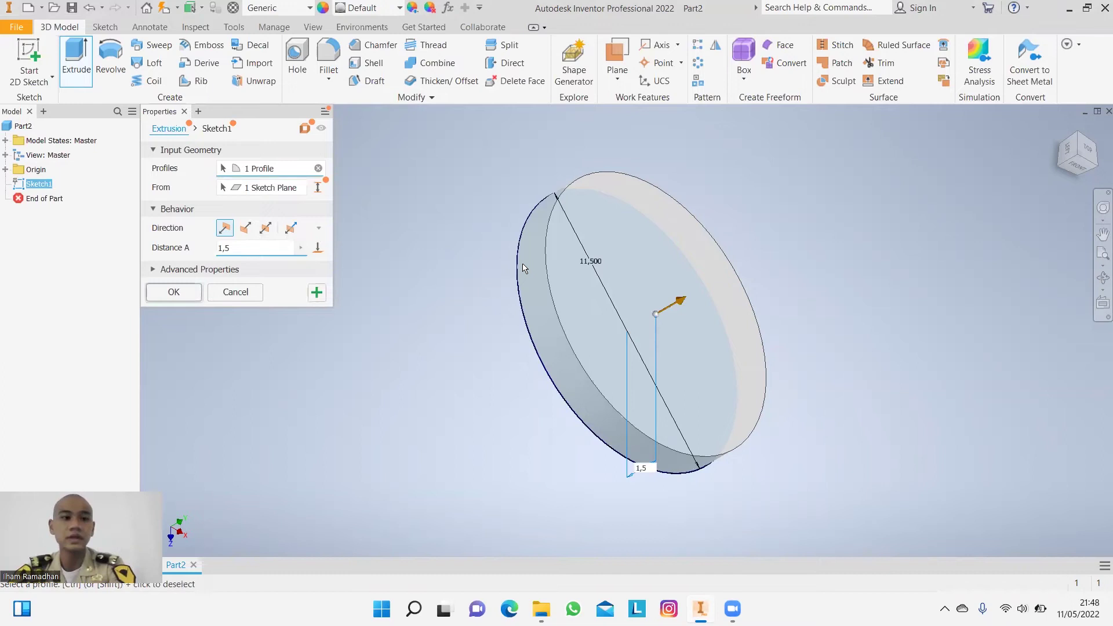
click(181, 294)
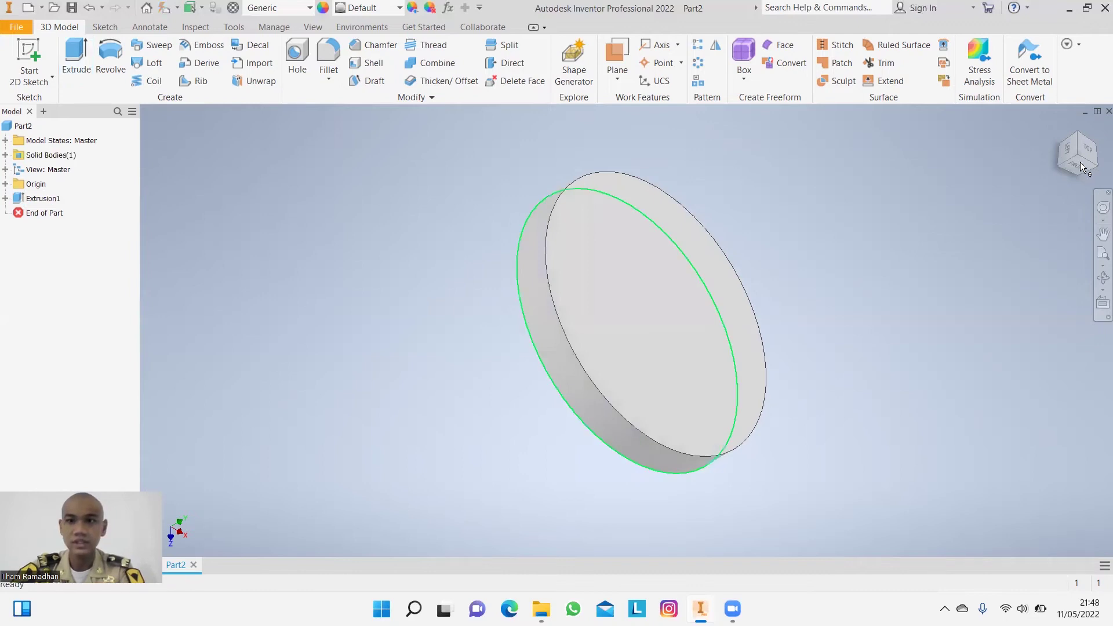
drag(1078, 157, 1063, 166)
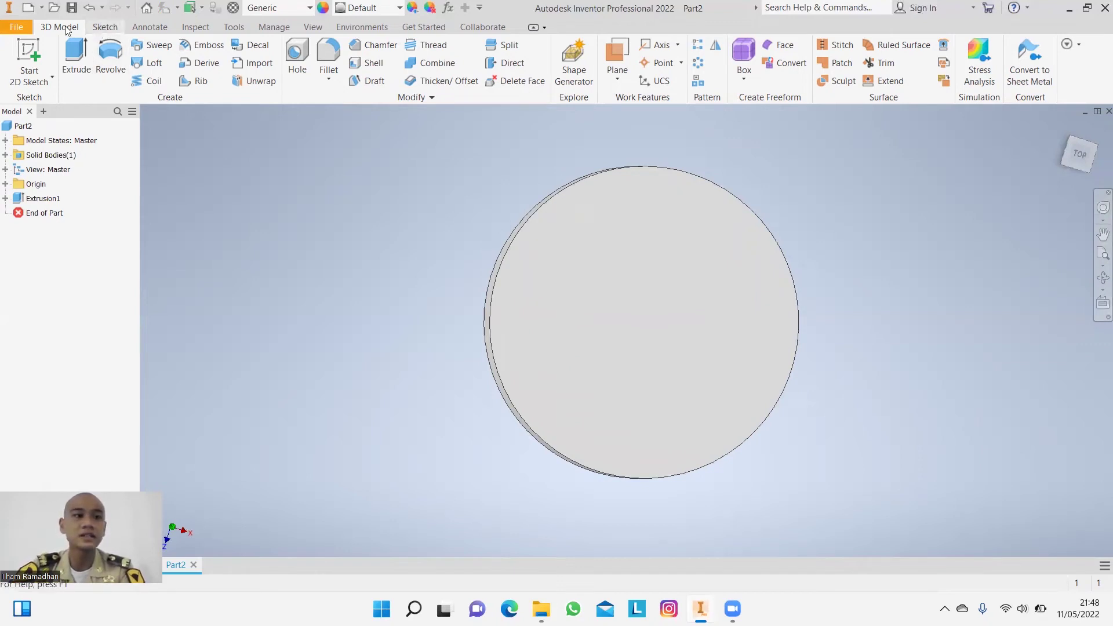
click(103, 32)
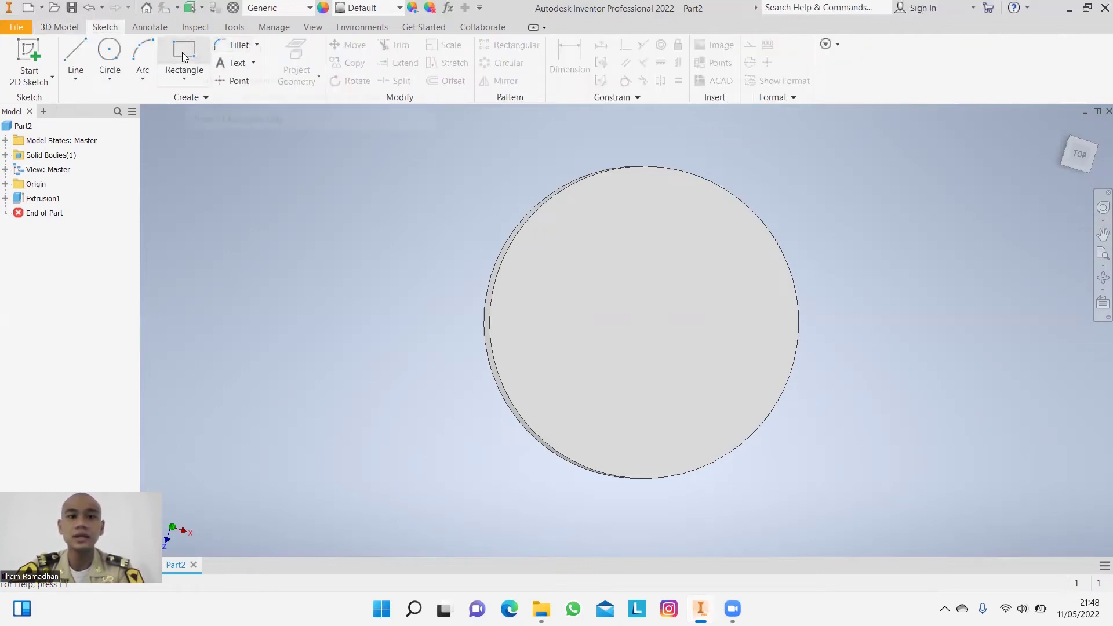
click(183, 56)
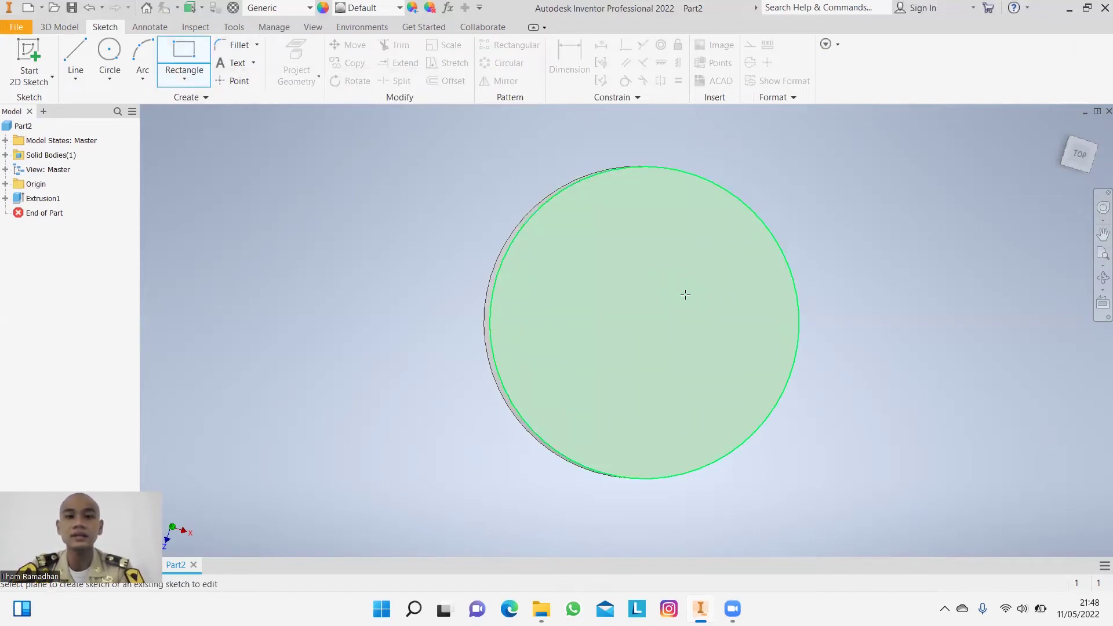
click(555, 170)
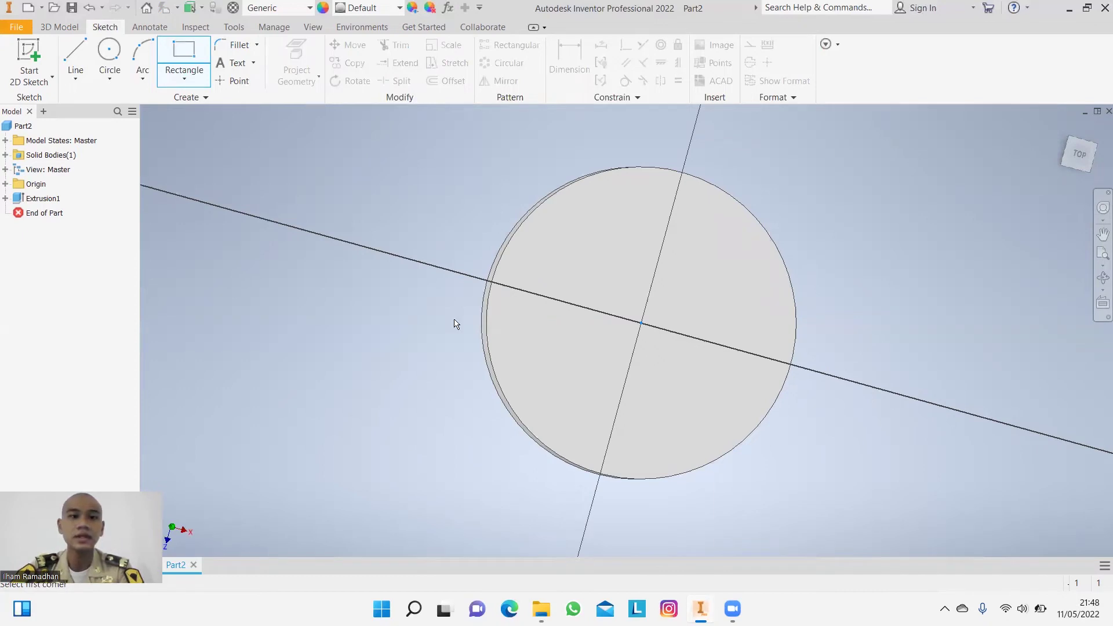
key(ctrl+z)
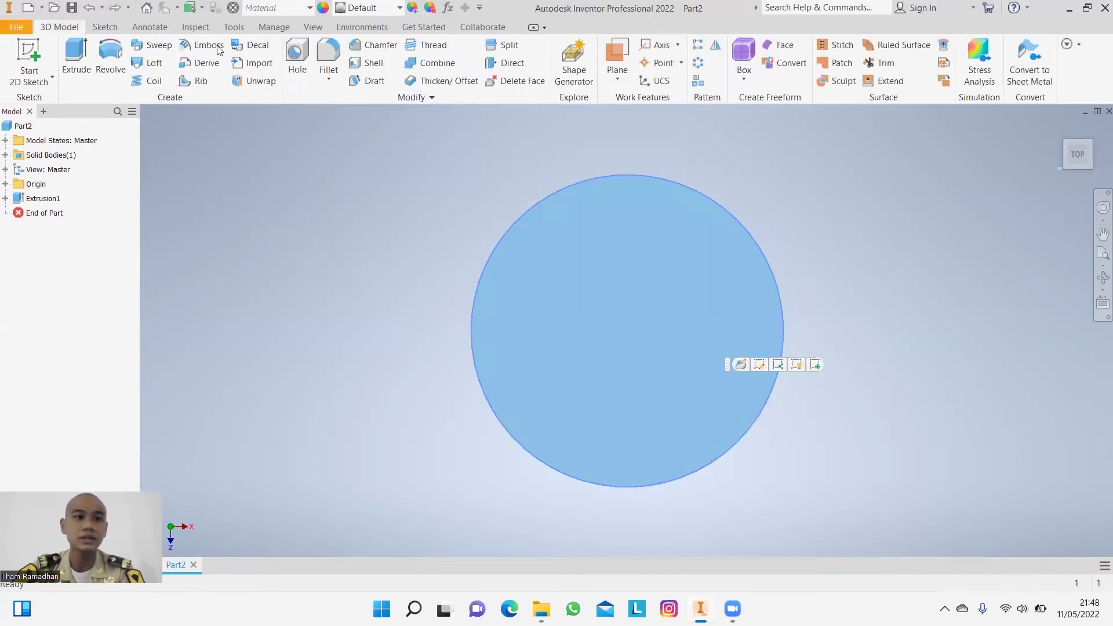
Sketch a six-sided inscribed polygon on the disc's top face, centred on the origin with its corners on the circular edge.
click(184, 49)
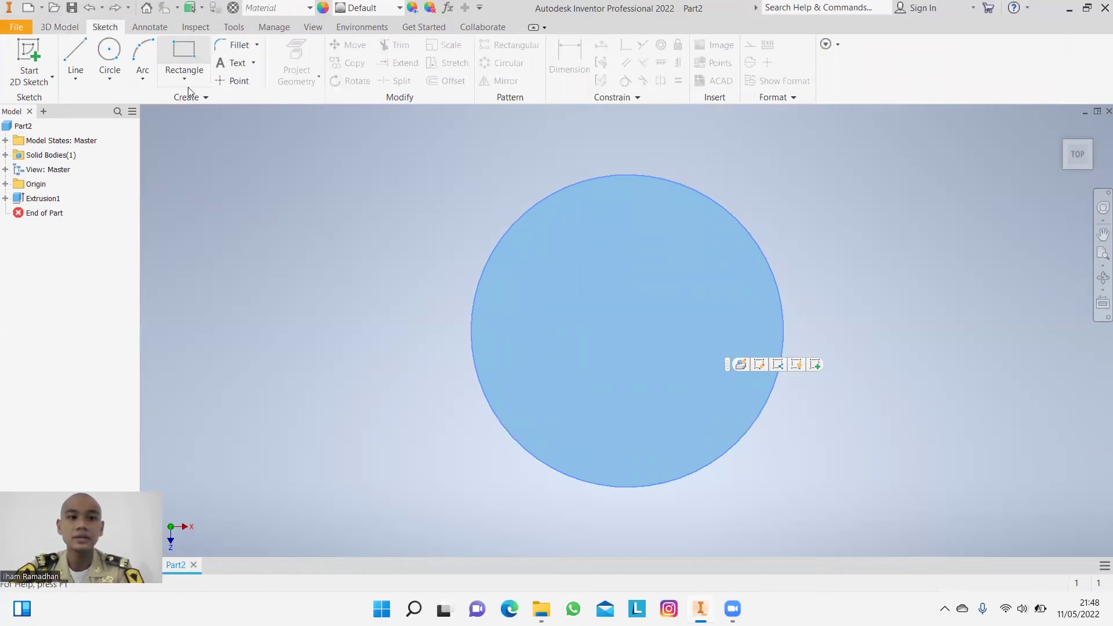
click(185, 82)
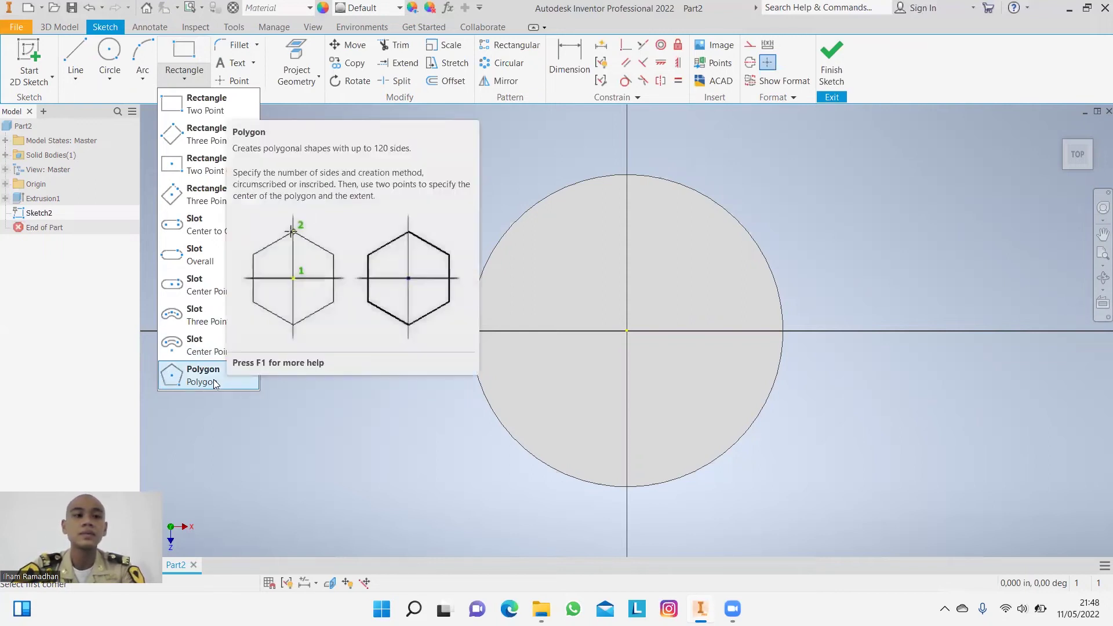
click(249, 366)
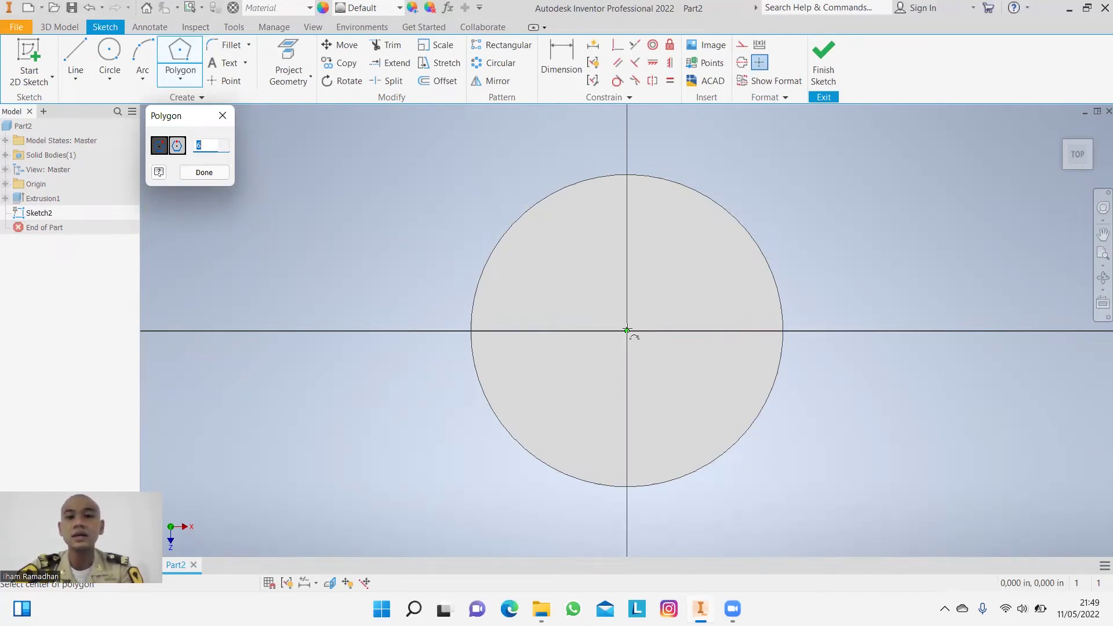
click(627, 330)
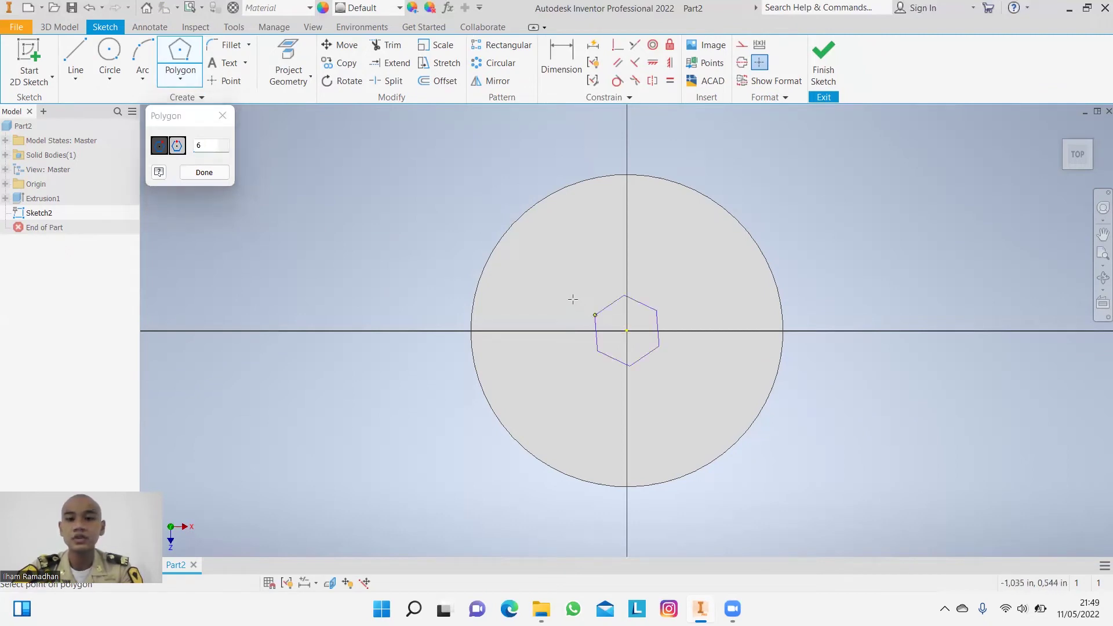
click(494, 256)
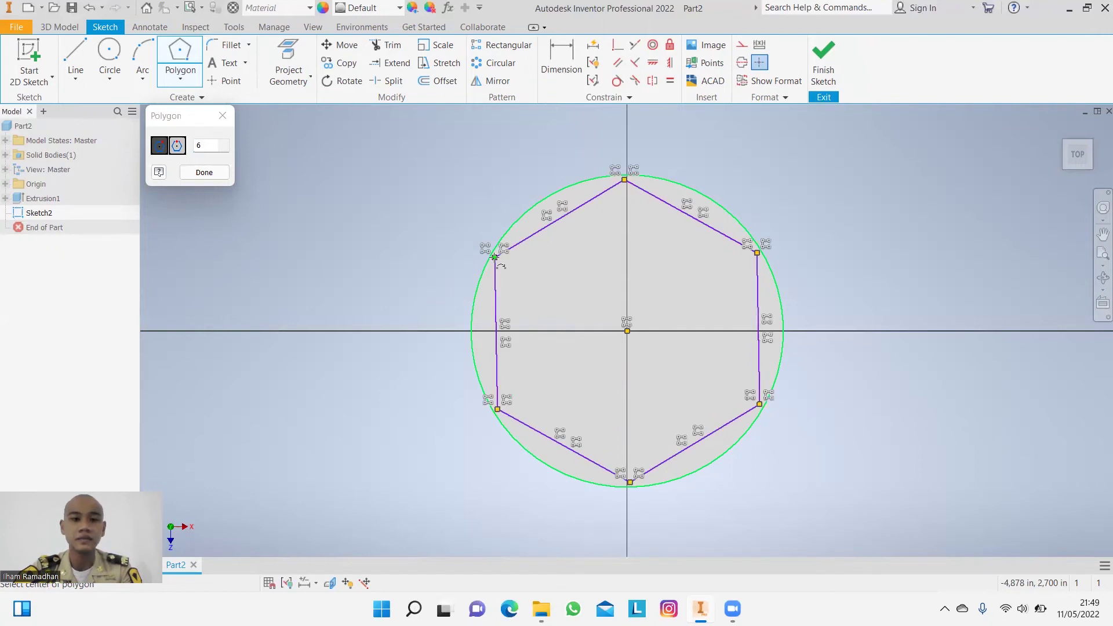
click(828, 79)
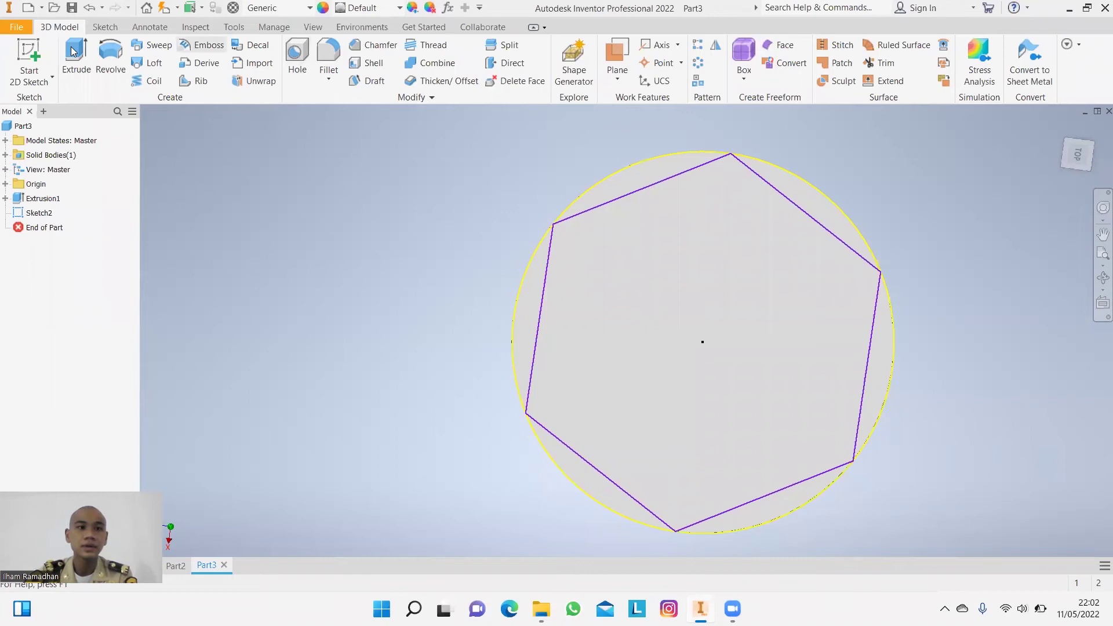
Cut away the six circular segments between the hexagon and the disc's edge with a flipped-direction Extrude of 0,3 in.
click(96, 27)
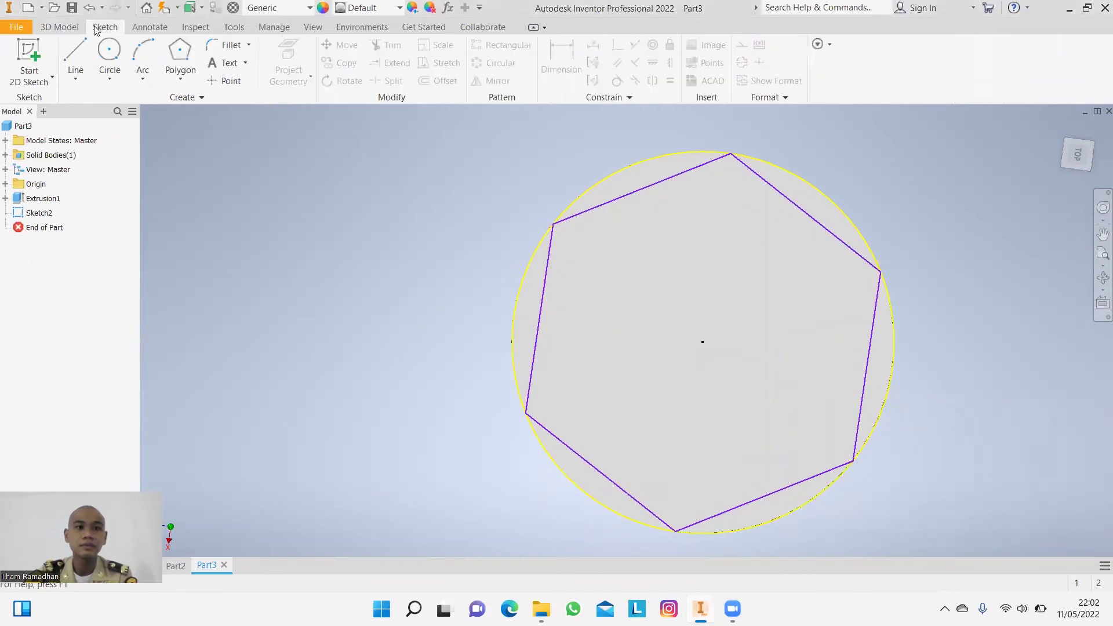
click(60, 29)
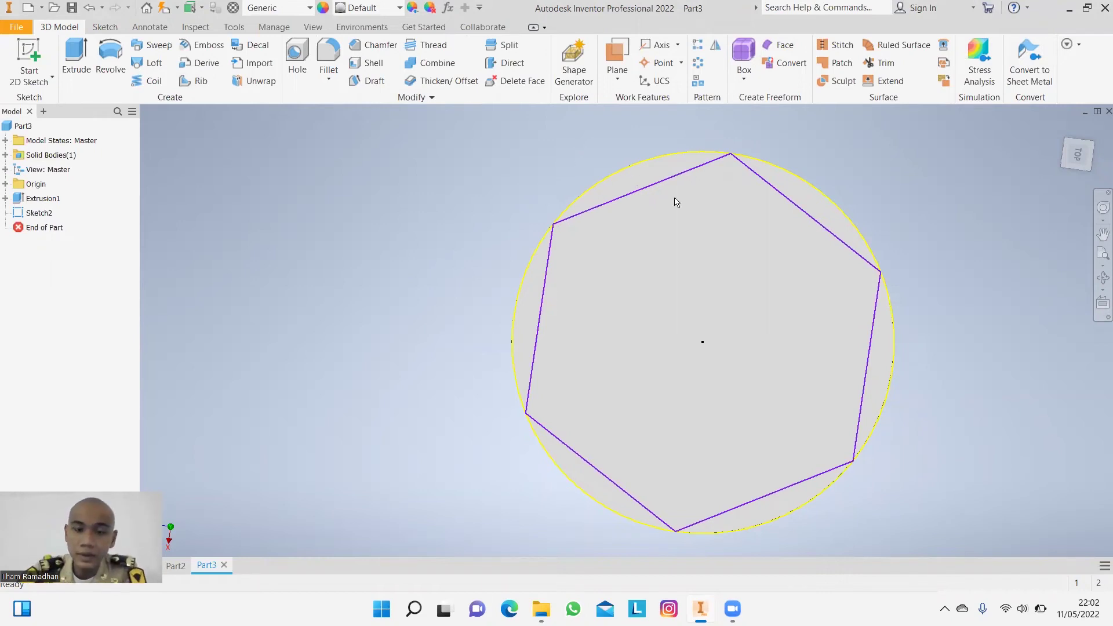
click(669, 172)
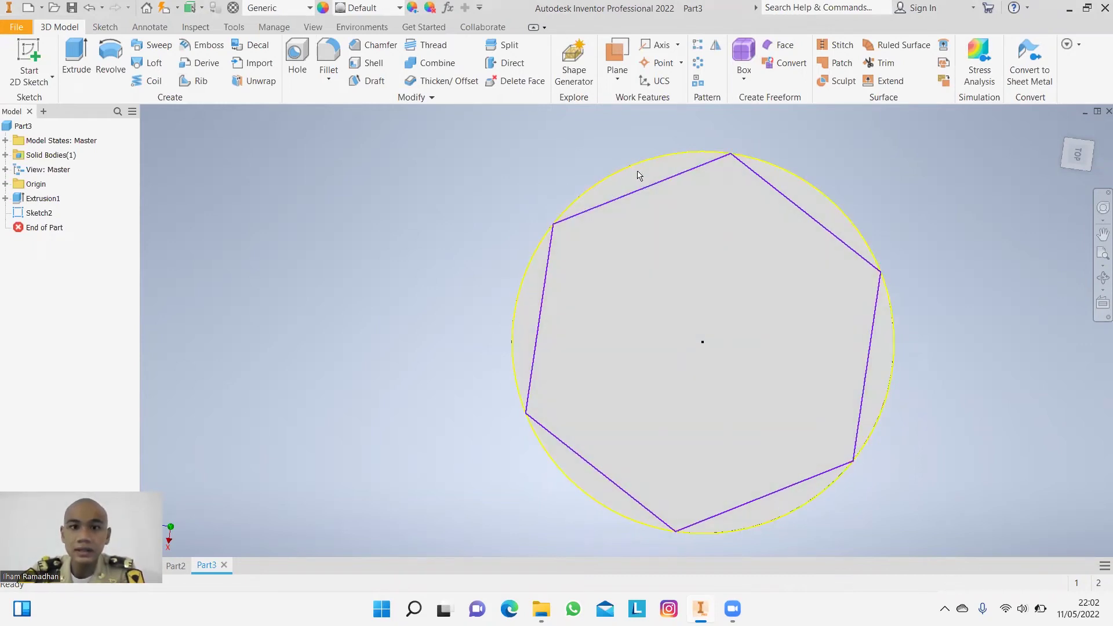
click(74, 68)
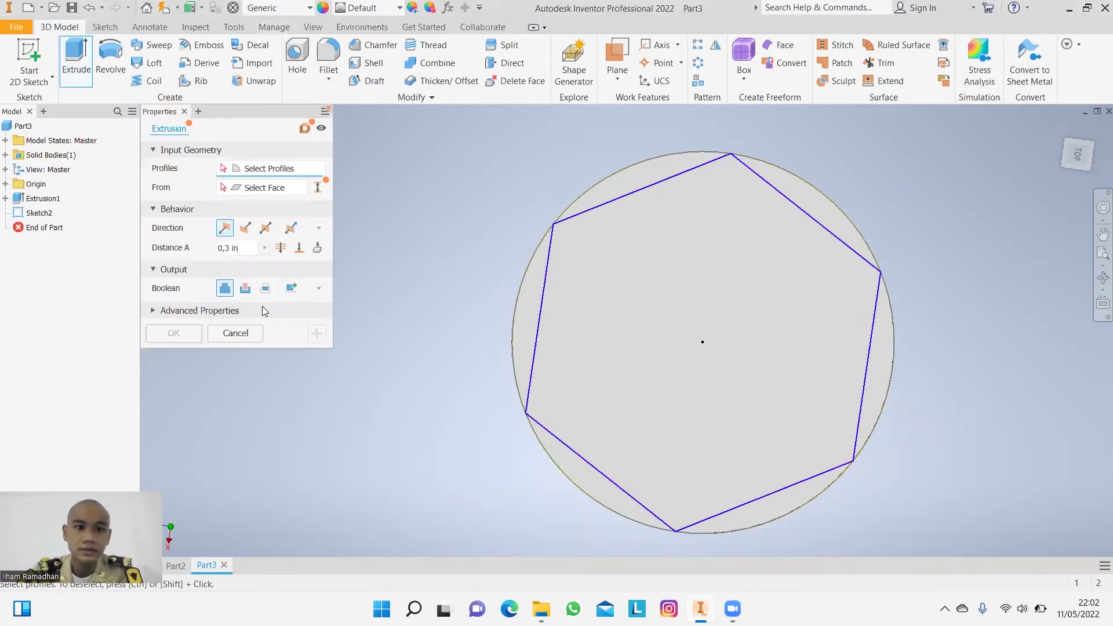
click(244, 294)
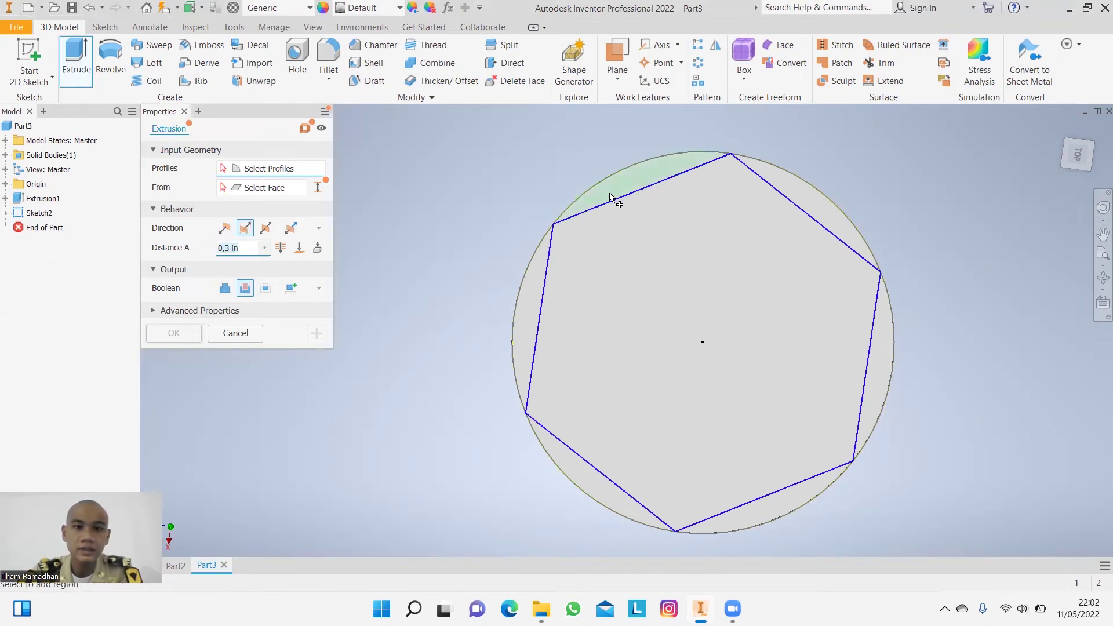
click(610, 198)
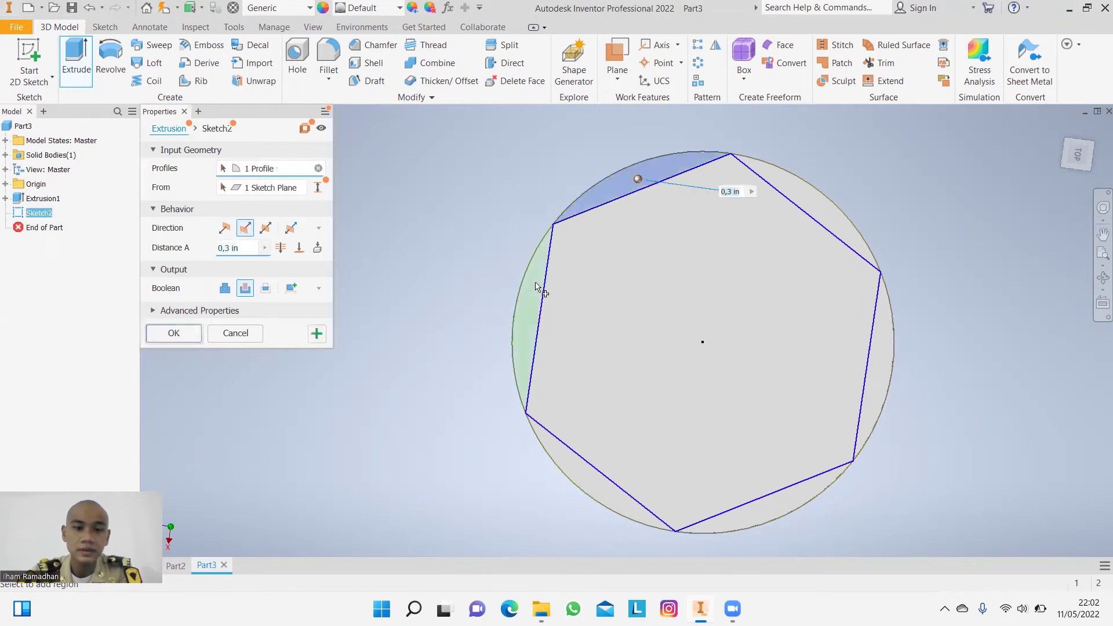
click(537, 287)
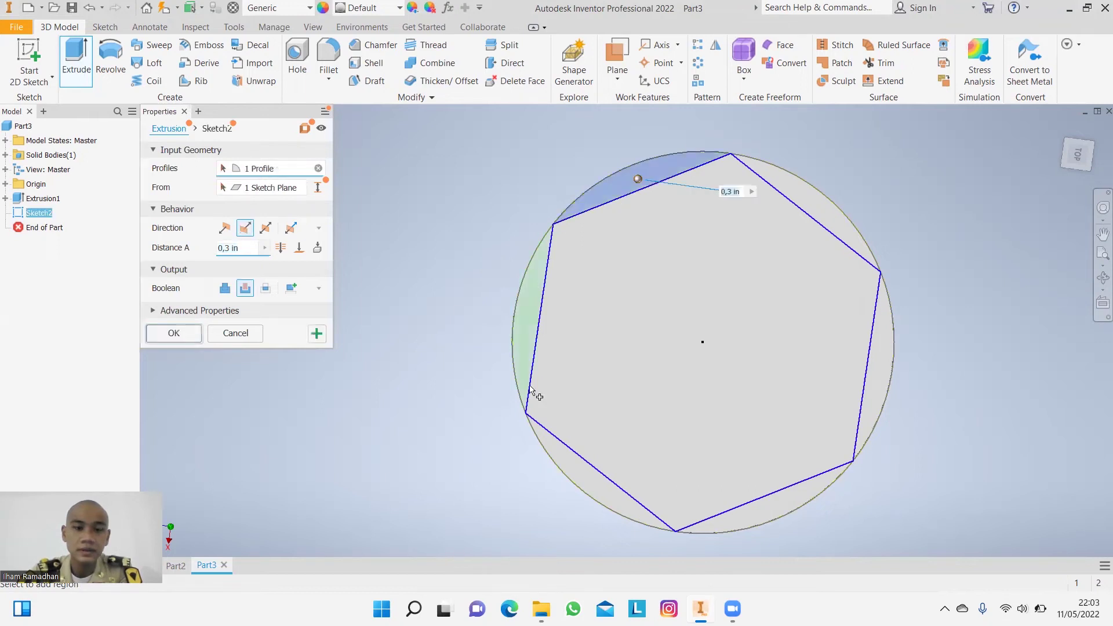
click(563, 458)
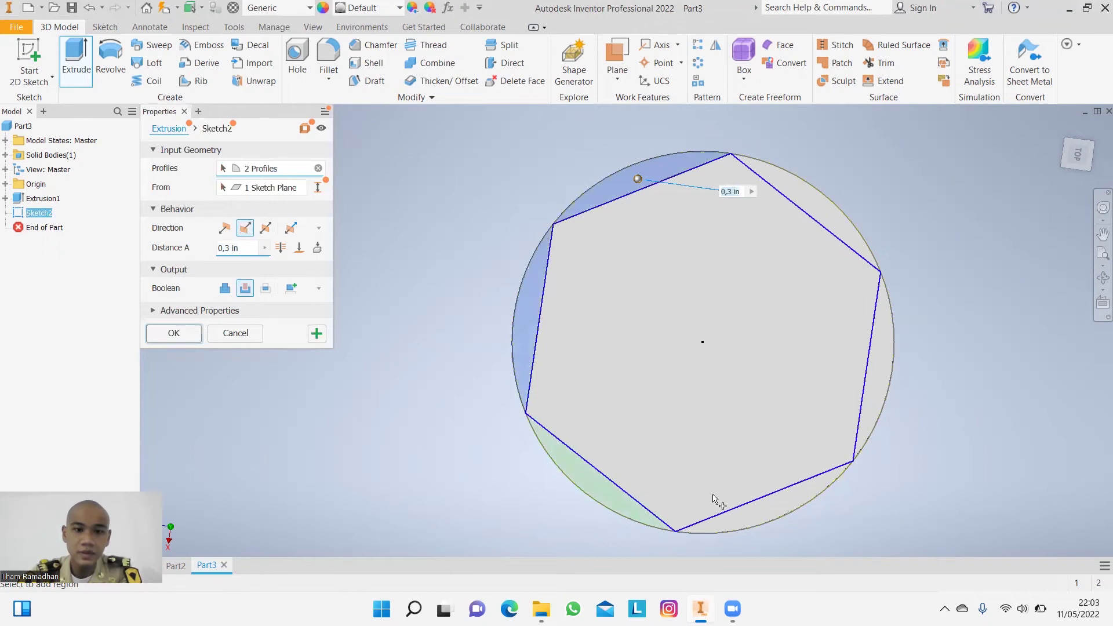
click(768, 515)
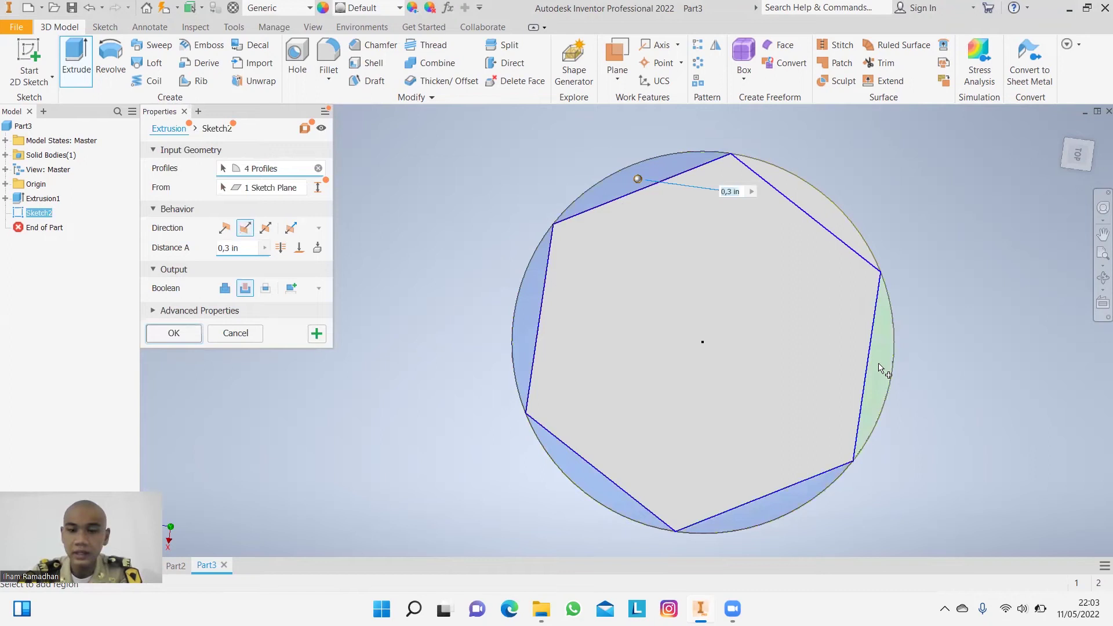
click(881, 368)
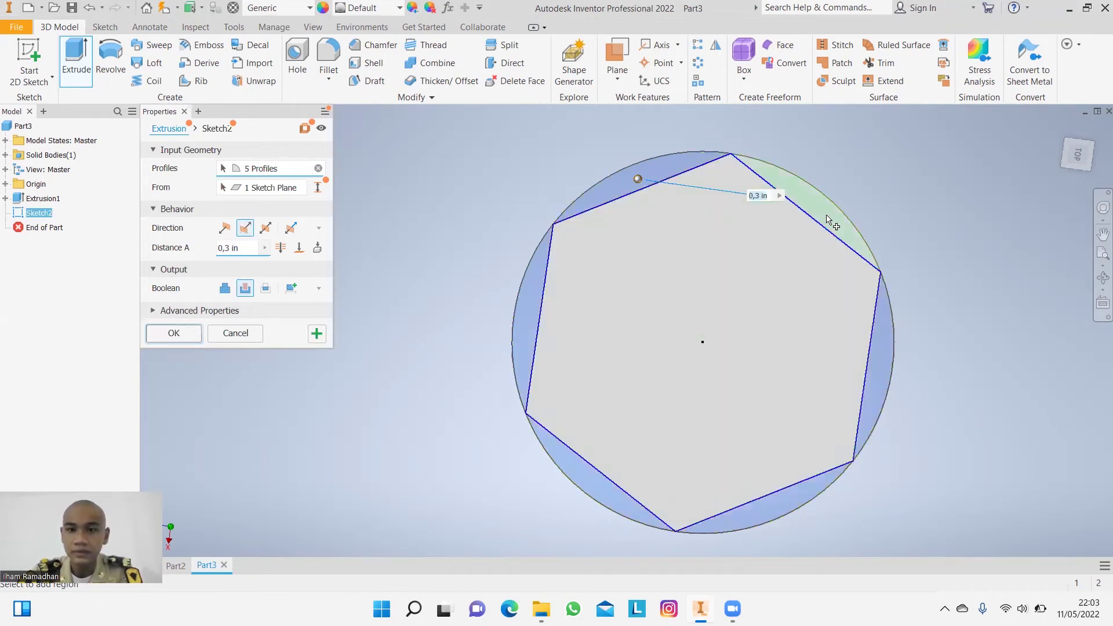
click(830, 222)
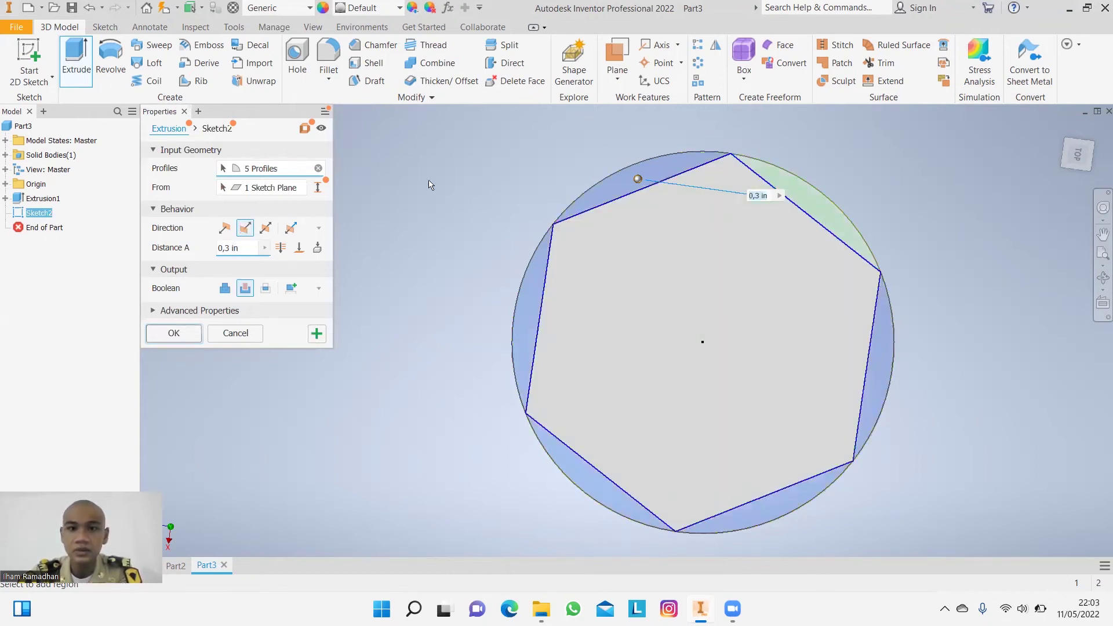
click(173, 333)
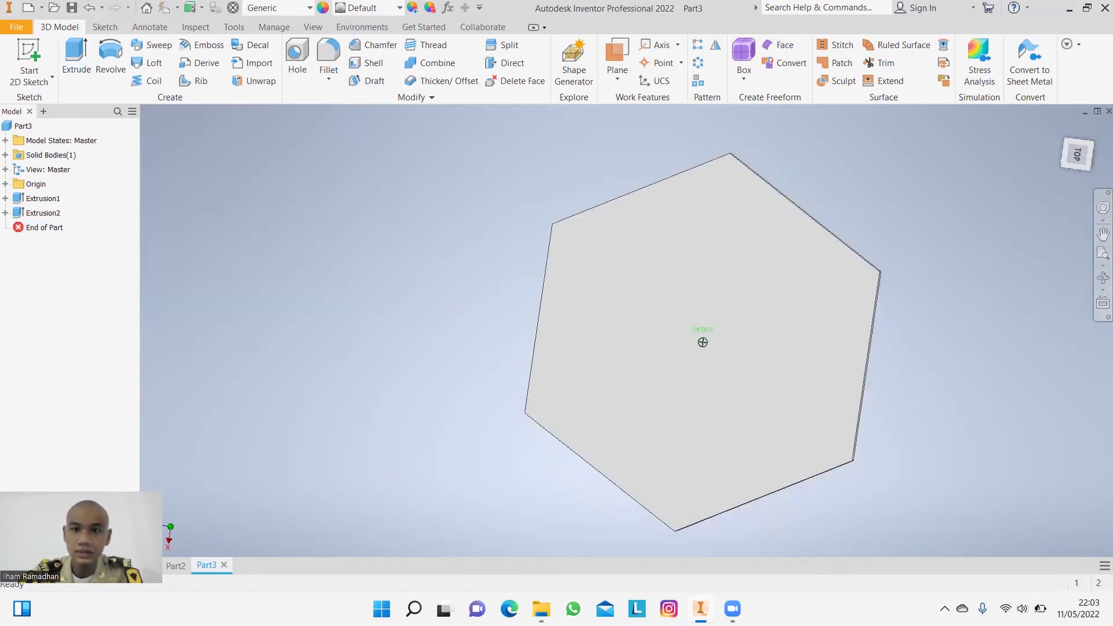
shift+middle_drag(703, 342, 703, 342)
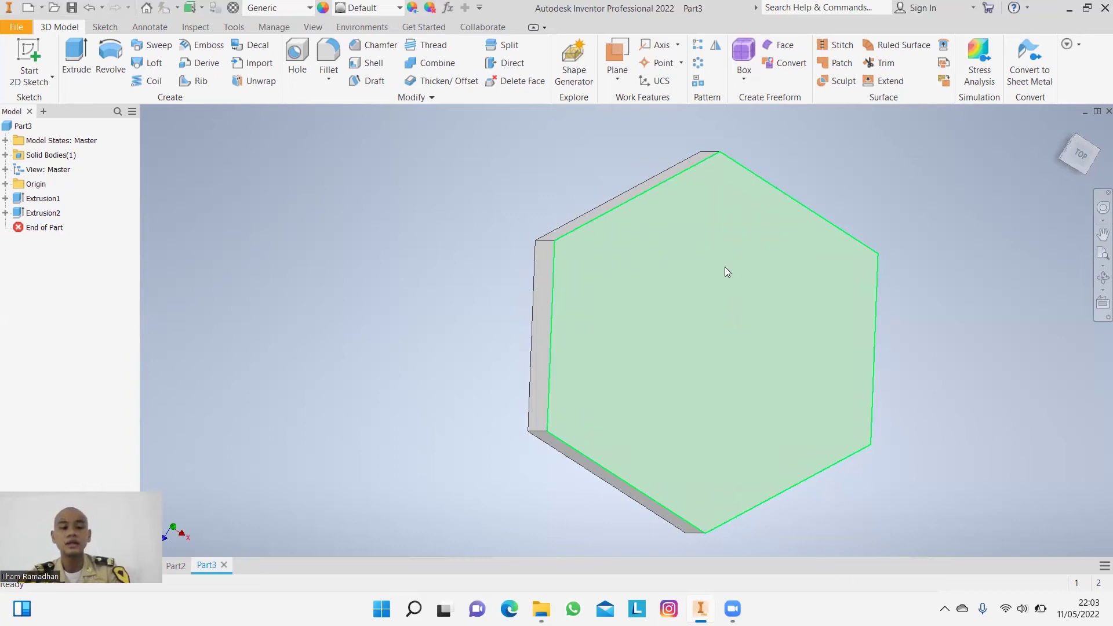
mouse_move(727, 272)
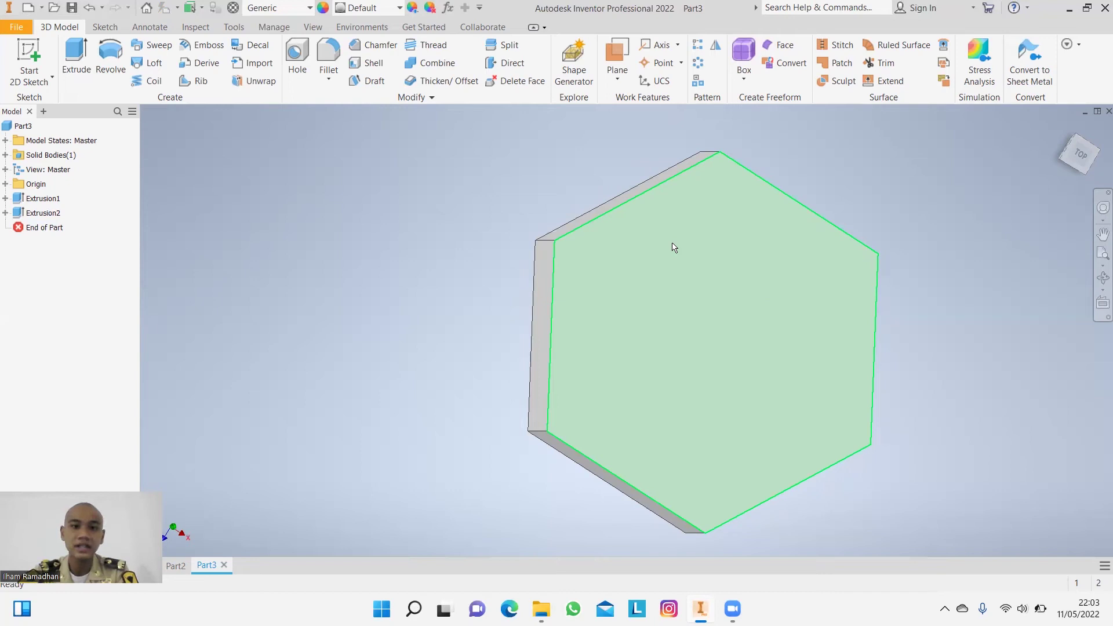
click(645, 345)
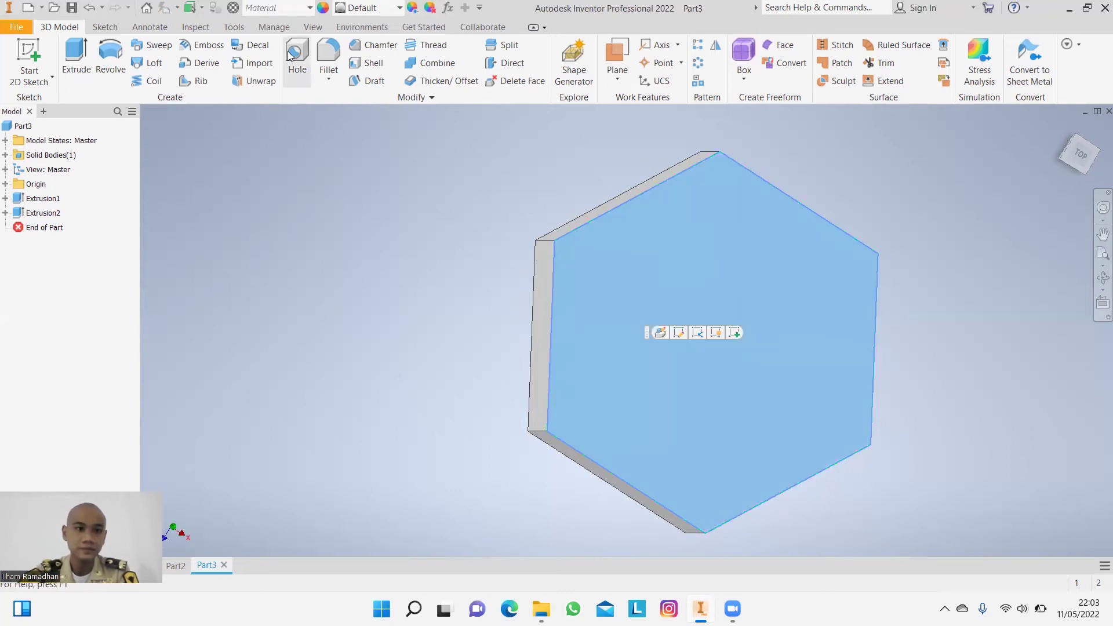
click(297, 52)
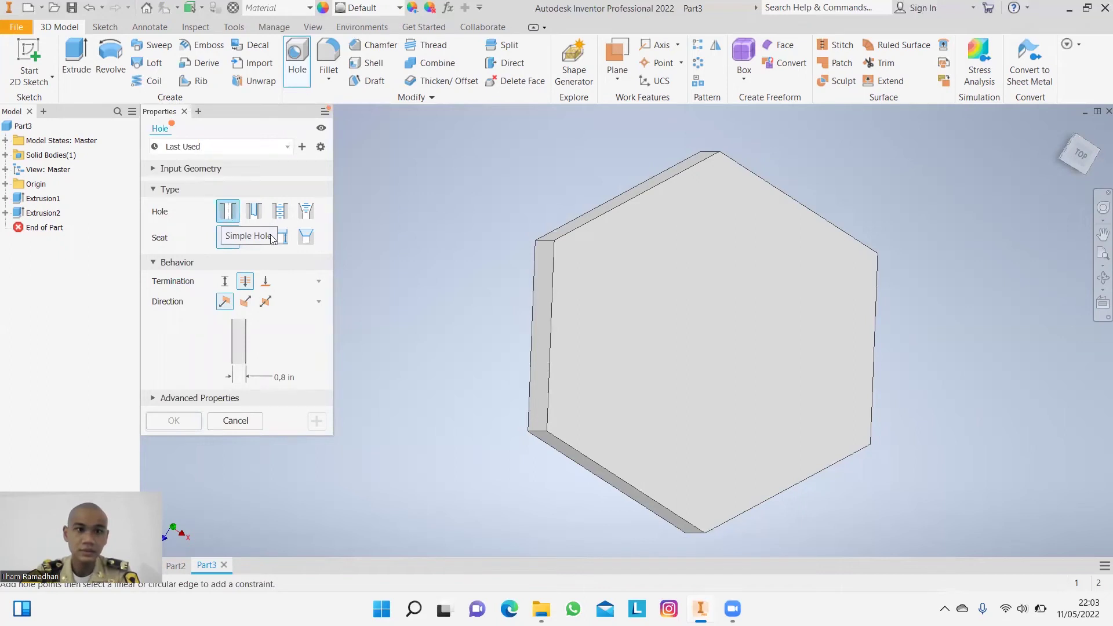
click(675, 300)
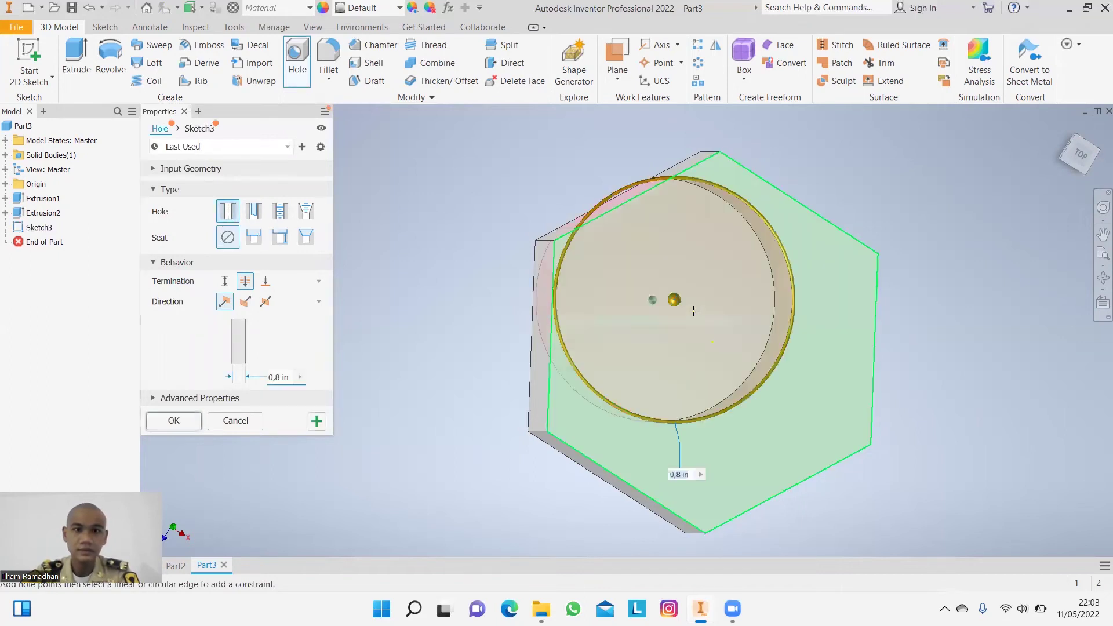
click(90, 7)
Try cutting a simple 0,8 in through-all hole placed freehand near the middle of the hexagon's top face.
click(301, 54)
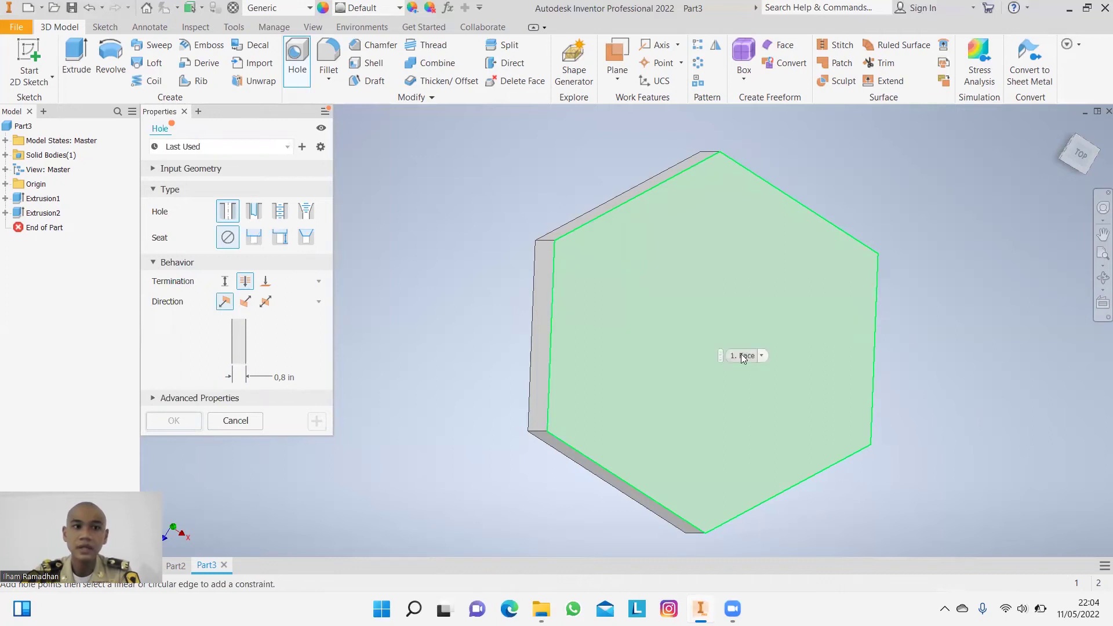
click(723, 327)
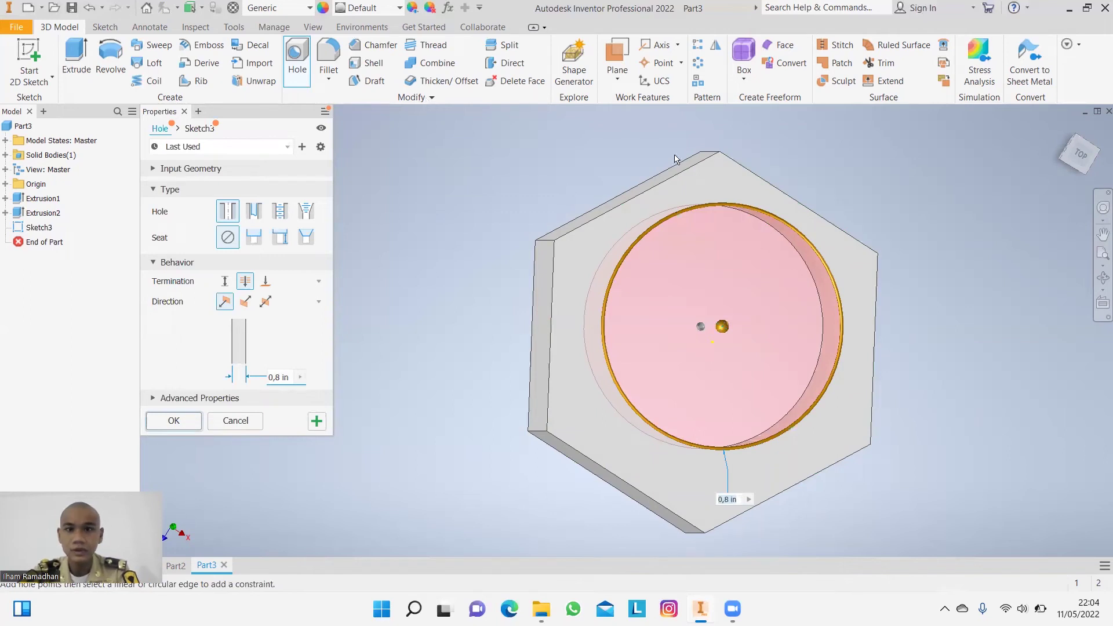
click(193, 428)
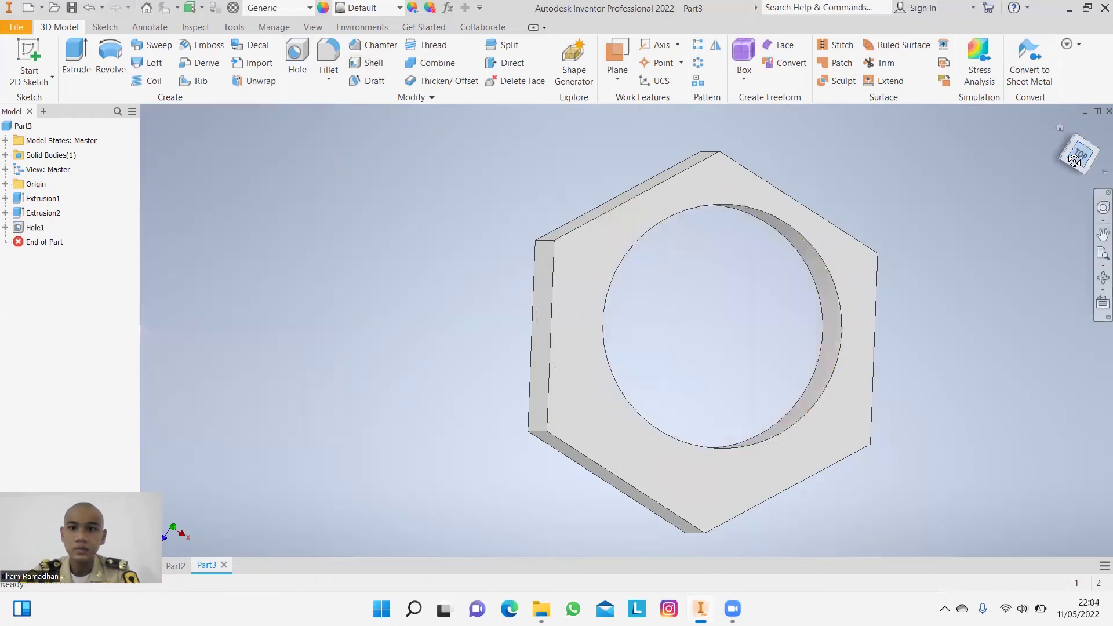
drag(1047, 172, 1046, 171)
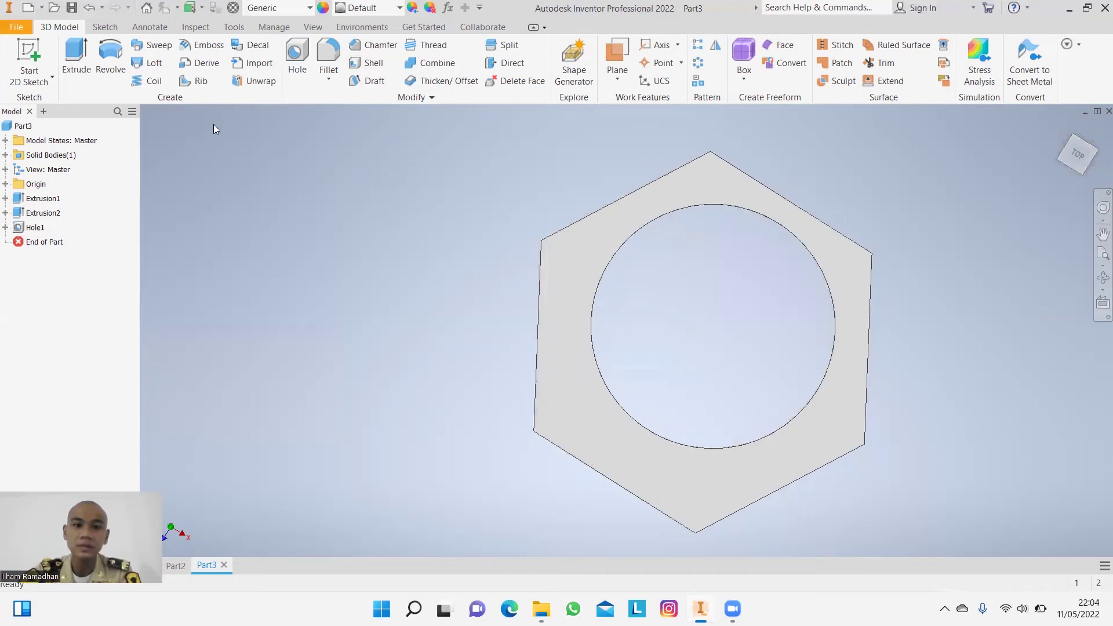
click(90, 8)
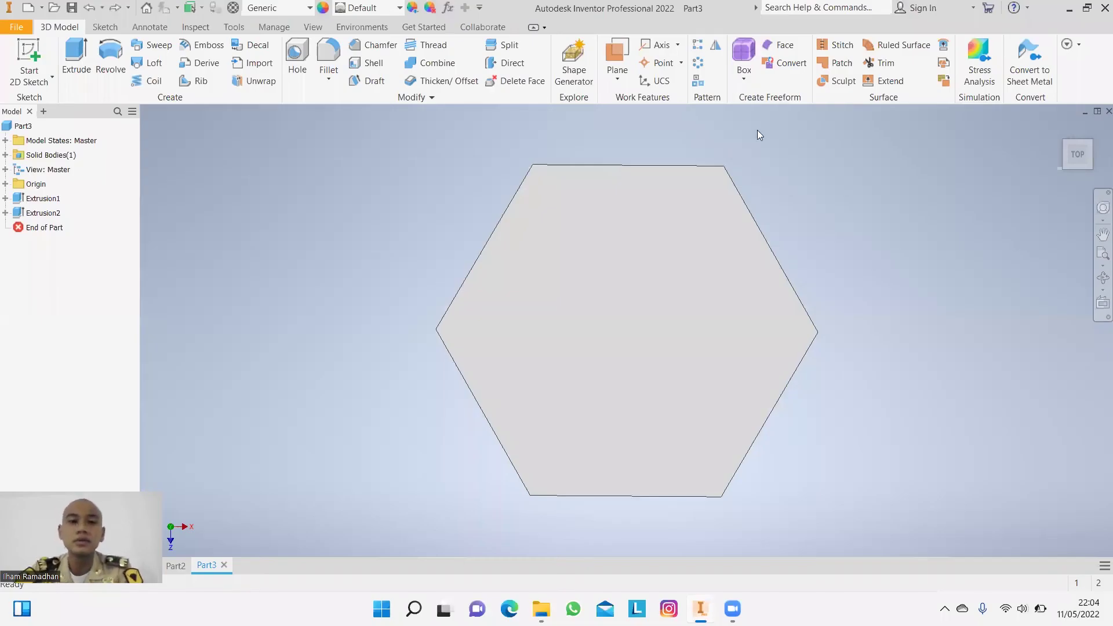
Start a sketch on the hexagon's top face and cut a simple 0,8 in through-all hole centred on the origin.
click(580, 232)
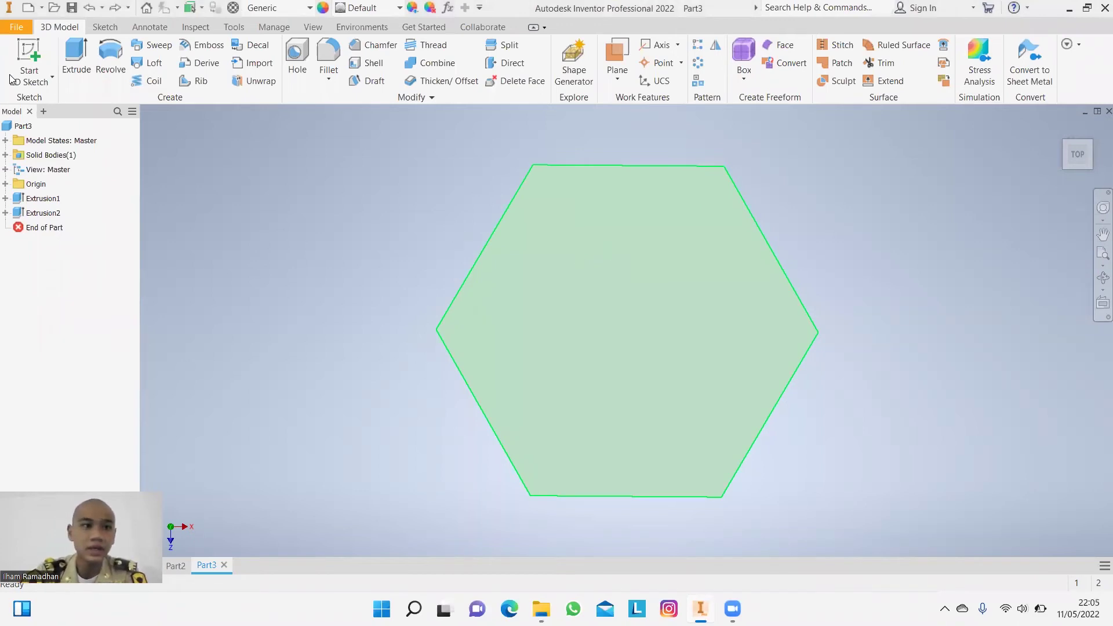
click(32, 84)
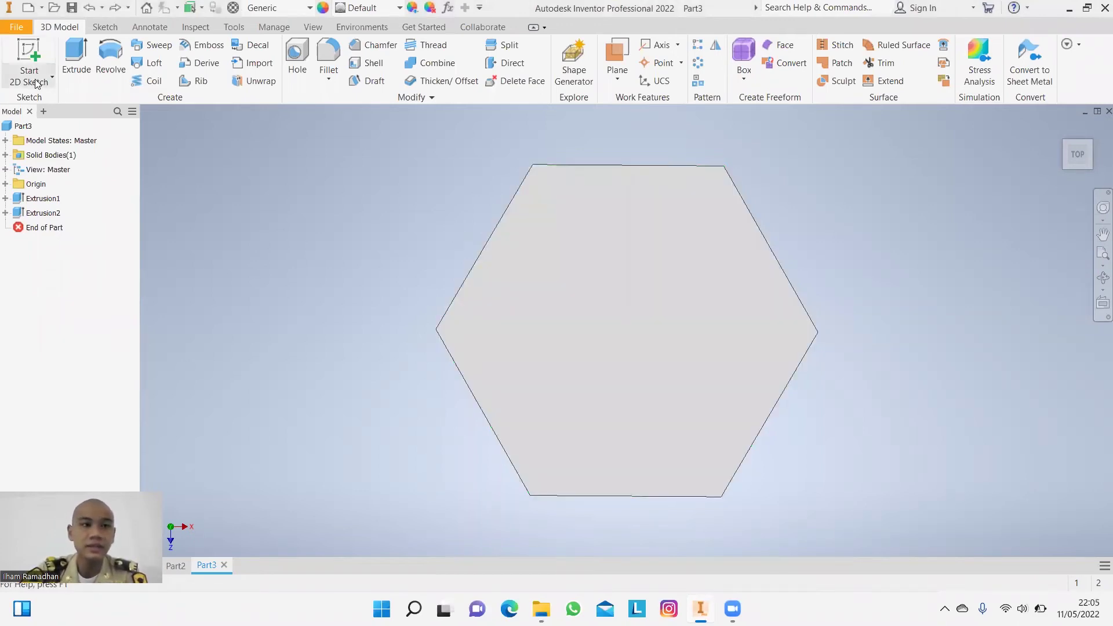
click(36, 85)
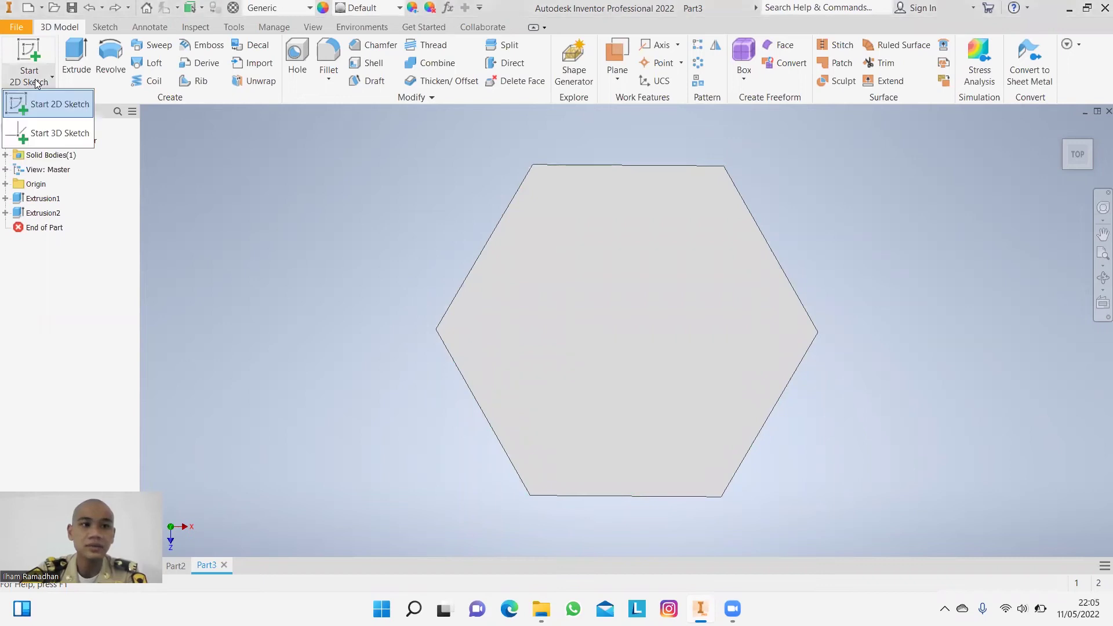
click(66, 105)
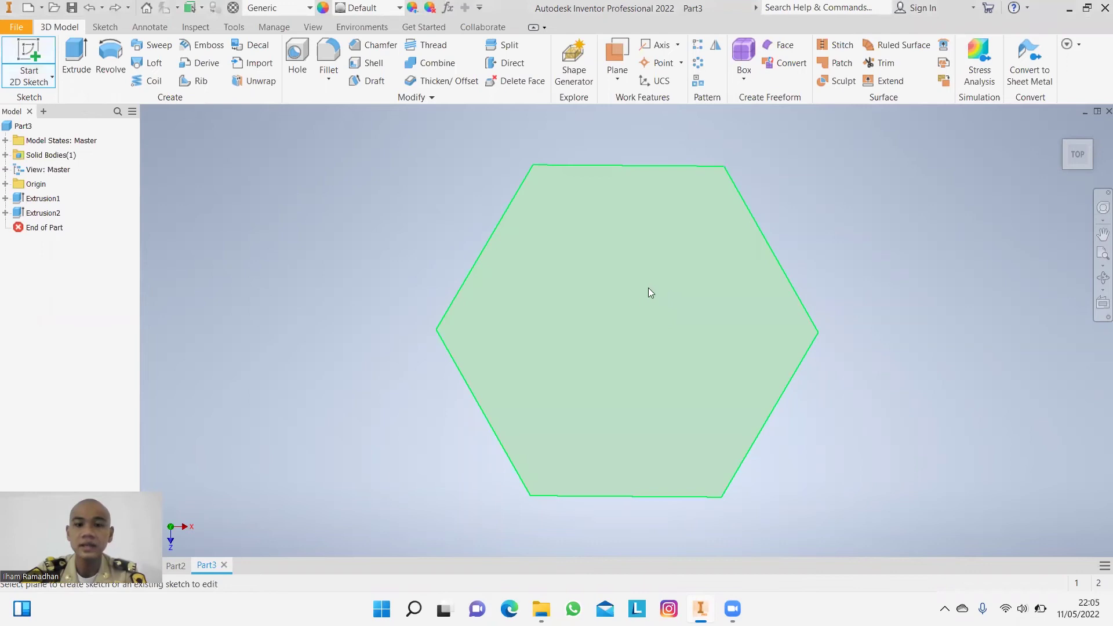
click(655, 251)
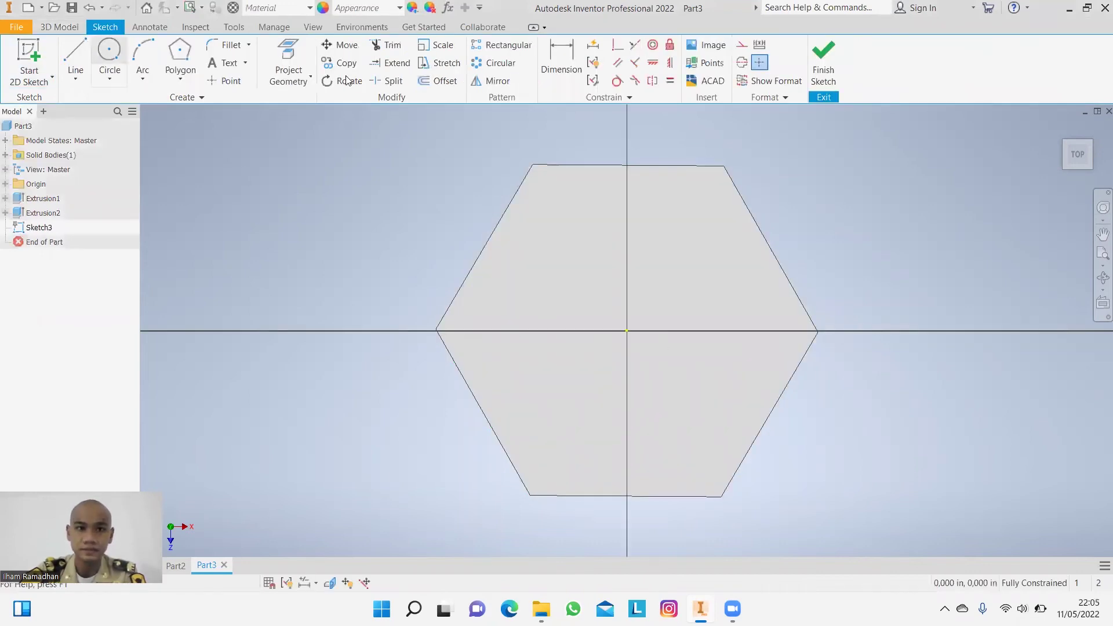
click(60, 27)
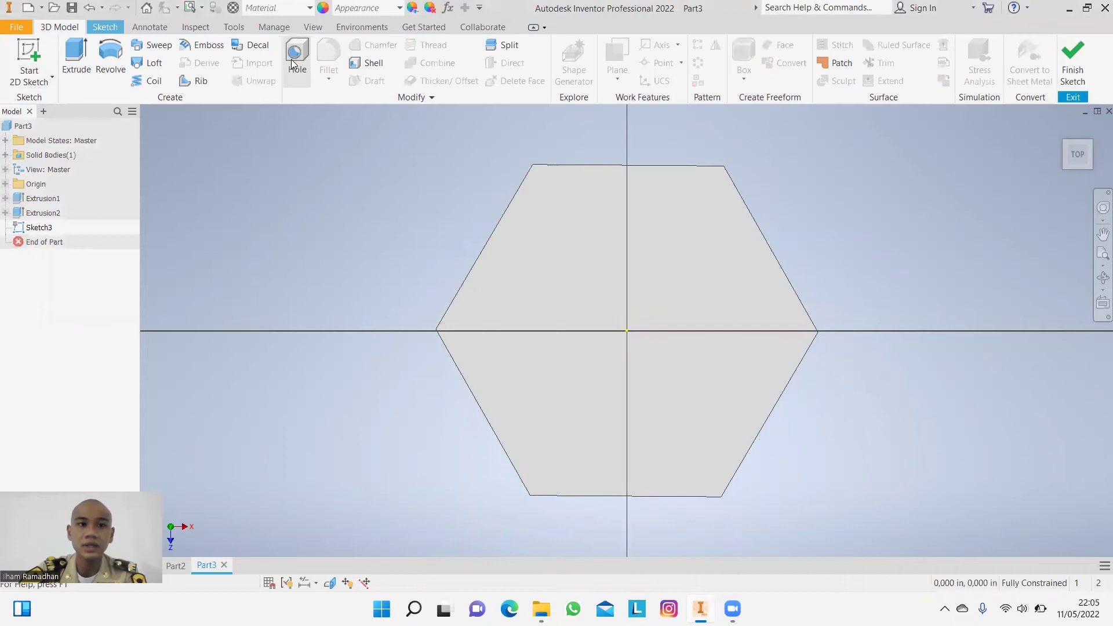
click(303, 69)
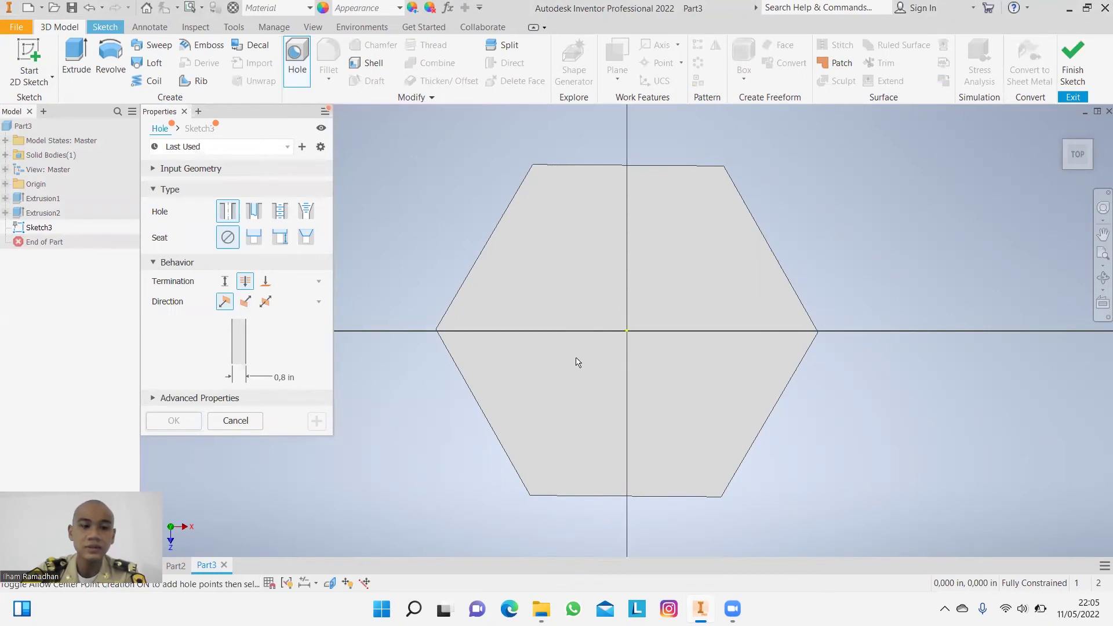
click(627, 332)
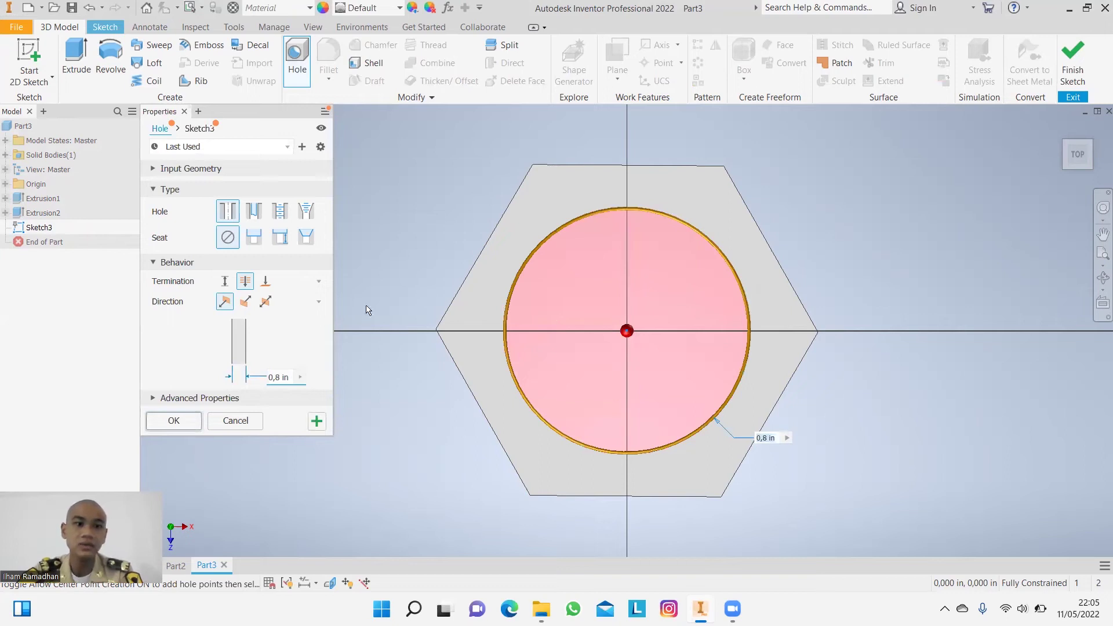
click(173, 420)
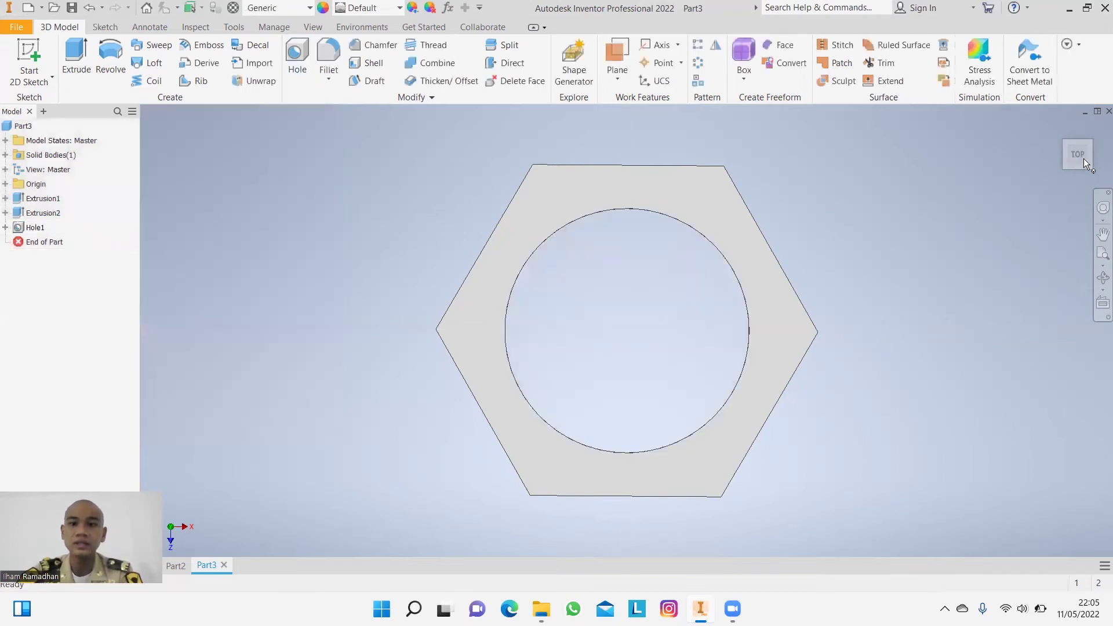
Start a Thread on the hole's inner cylindrical face and set its type to ISO Metric profile.
click(1098, 238)
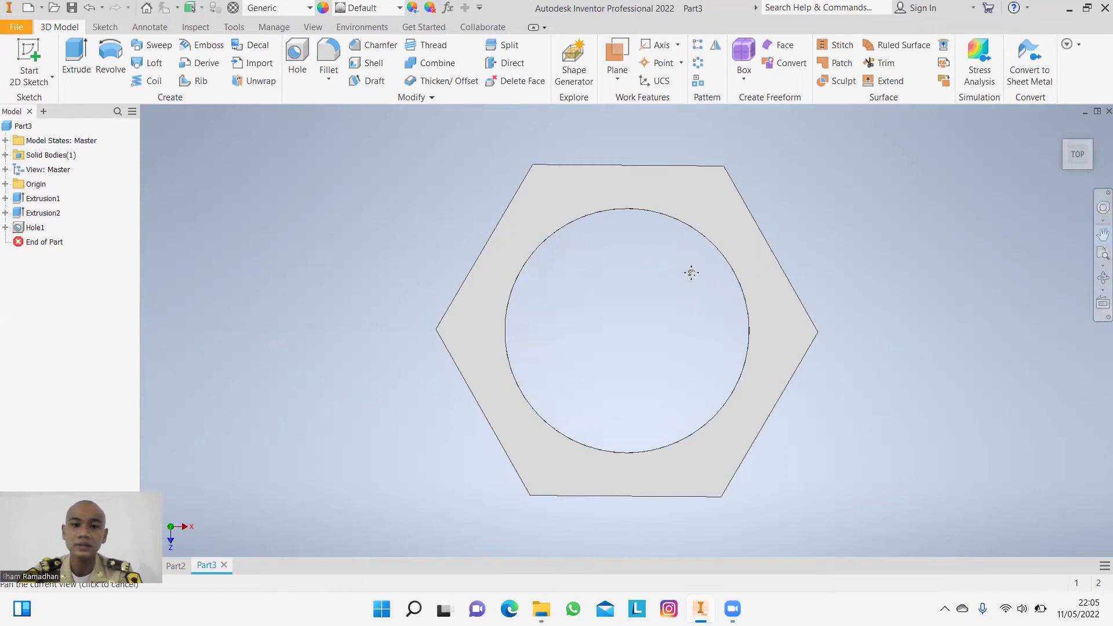
drag(704, 260, 747, 262)
middle_drag(746, 263, 746, 262)
drag(745, 262, 746, 261)
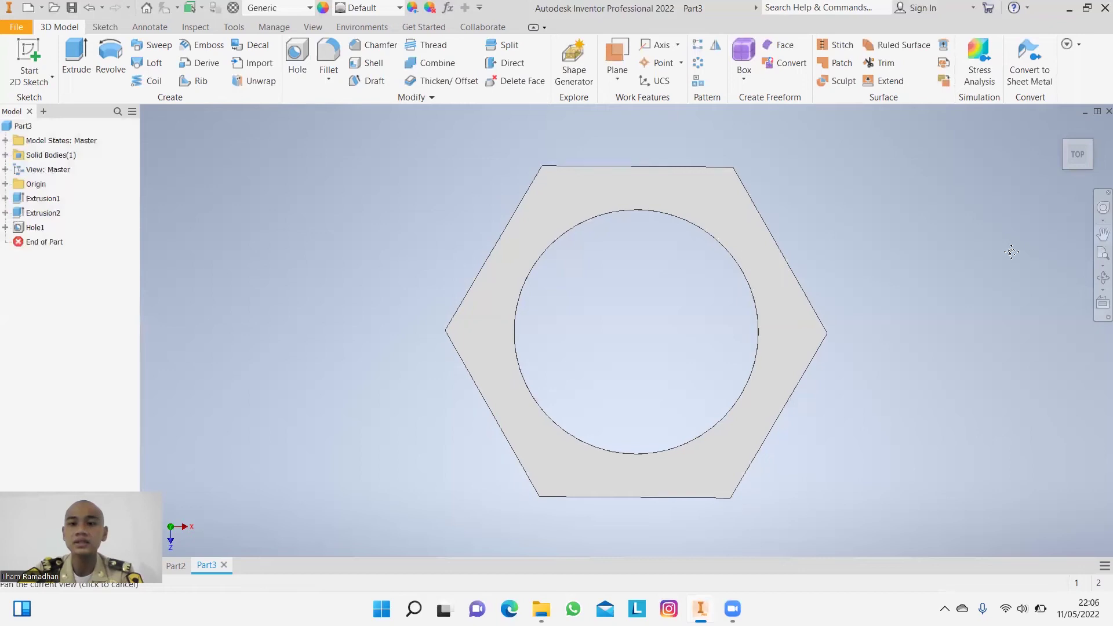
click(1098, 282)
drag(694, 308, 577, 342)
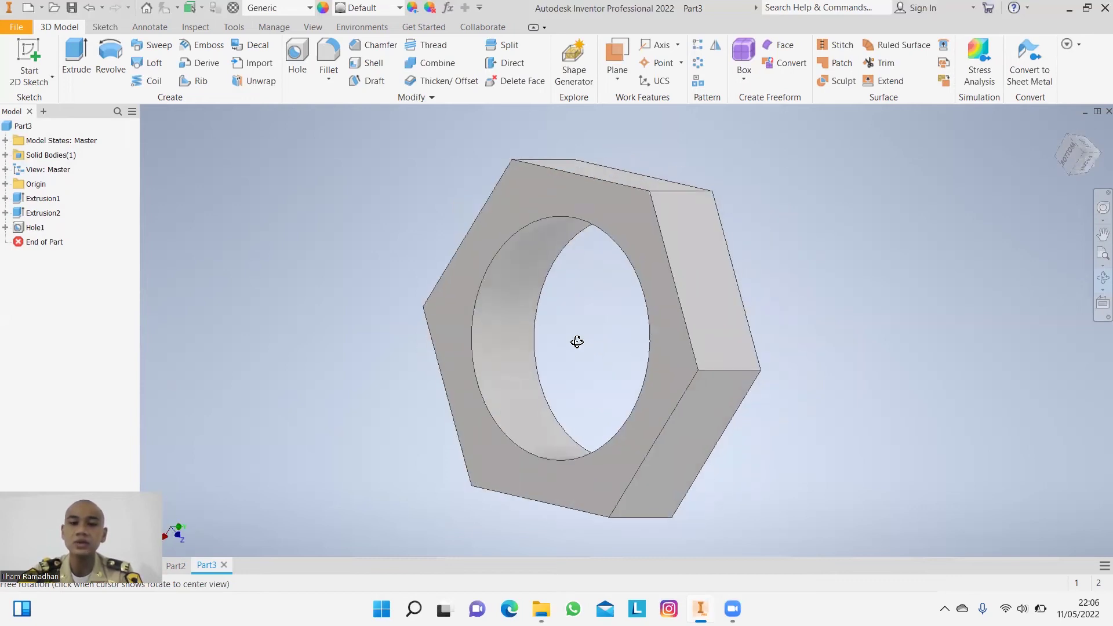
key(Escape)
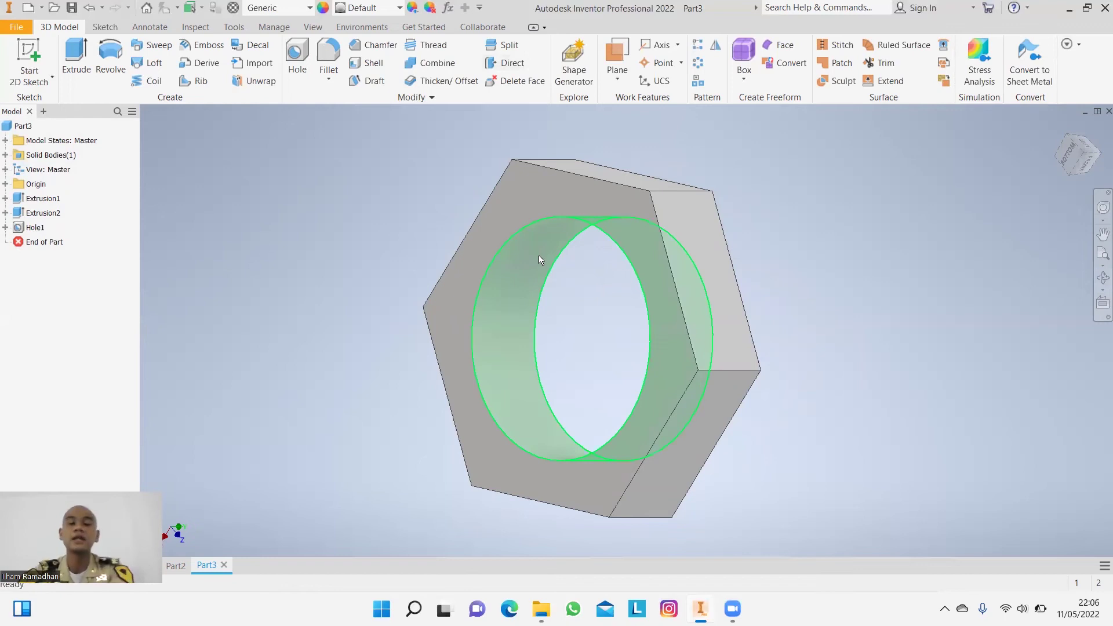
mouse_move(557, 274)
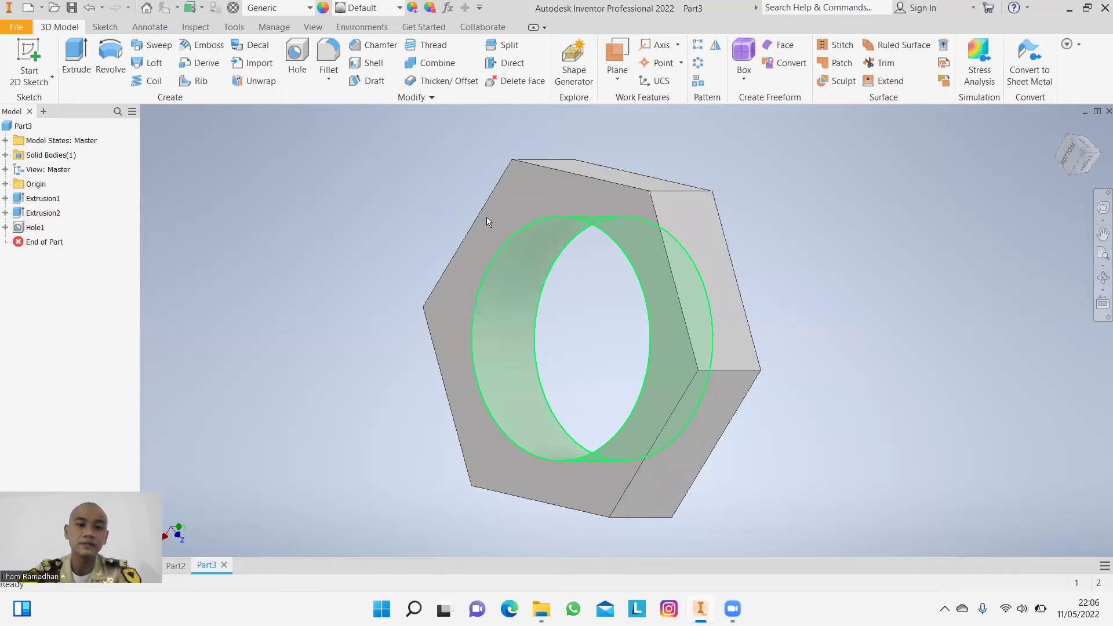
click(513, 342)
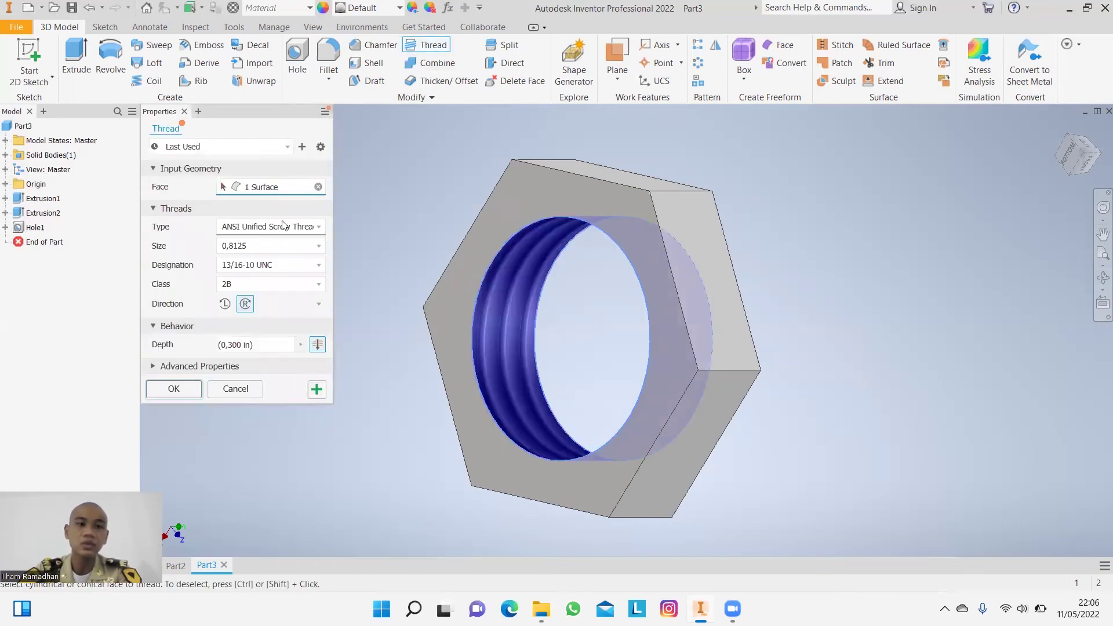
click(283, 225)
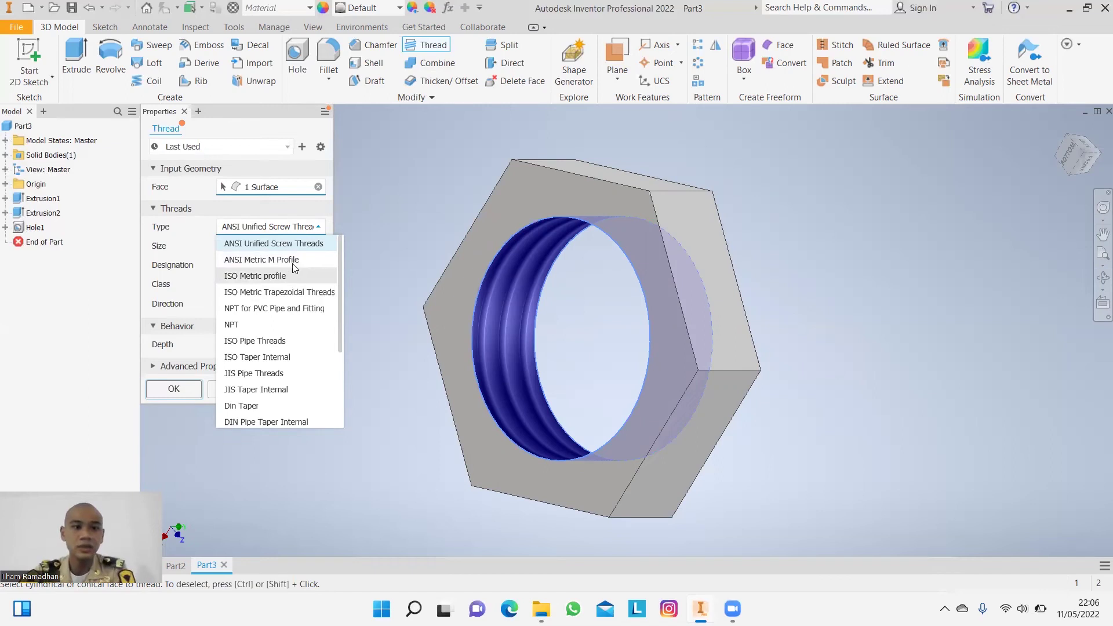
click(322, 277)
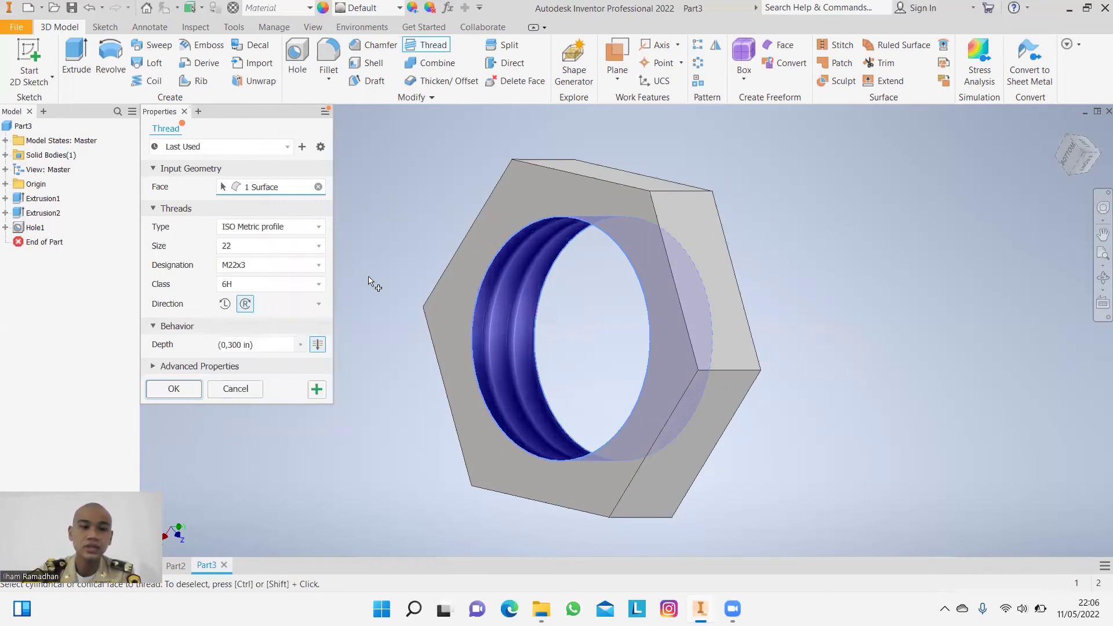
Choose a smaller metric thread size and apply the right-hand thread over the hole's full depth.
click(306, 249)
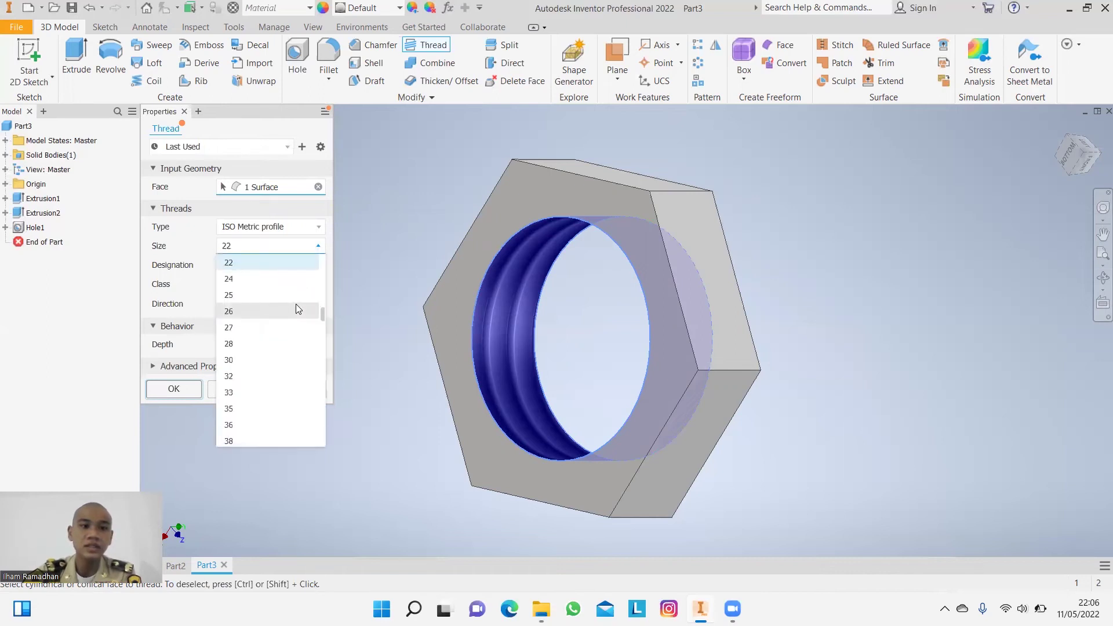
scroll(296, 304, up, 10)
scroll(302, 280, up, 4)
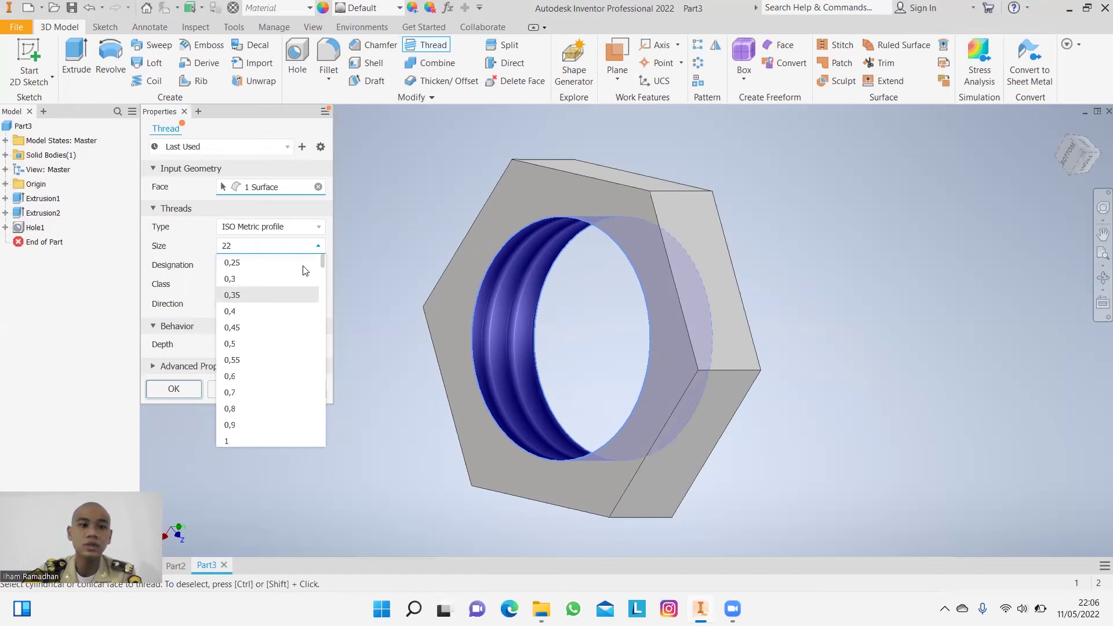
scroll(312, 277, down, 20)
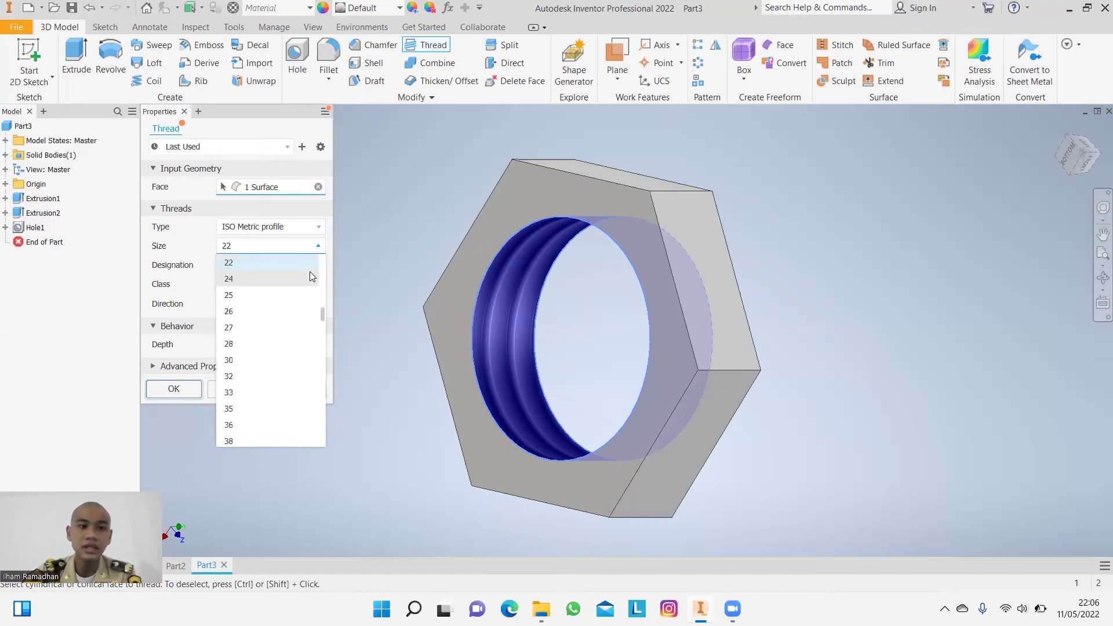
scroll(311, 270, down, 15)
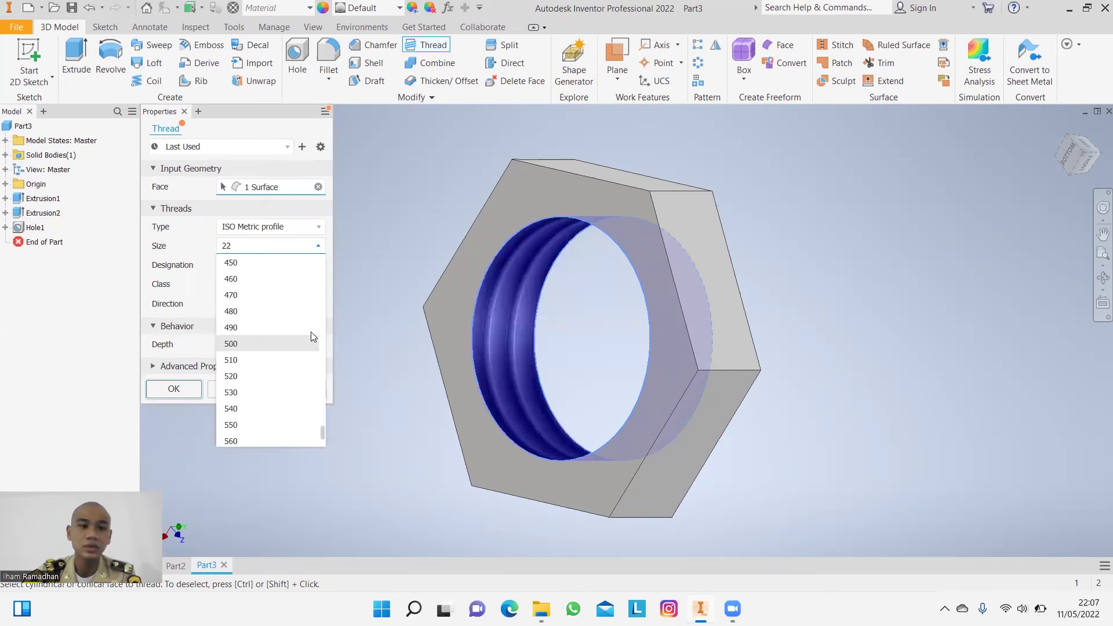
scroll(312, 330, up, 19)
scroll(315, 323, up, 10)
scroll(315, 321, up, 8)
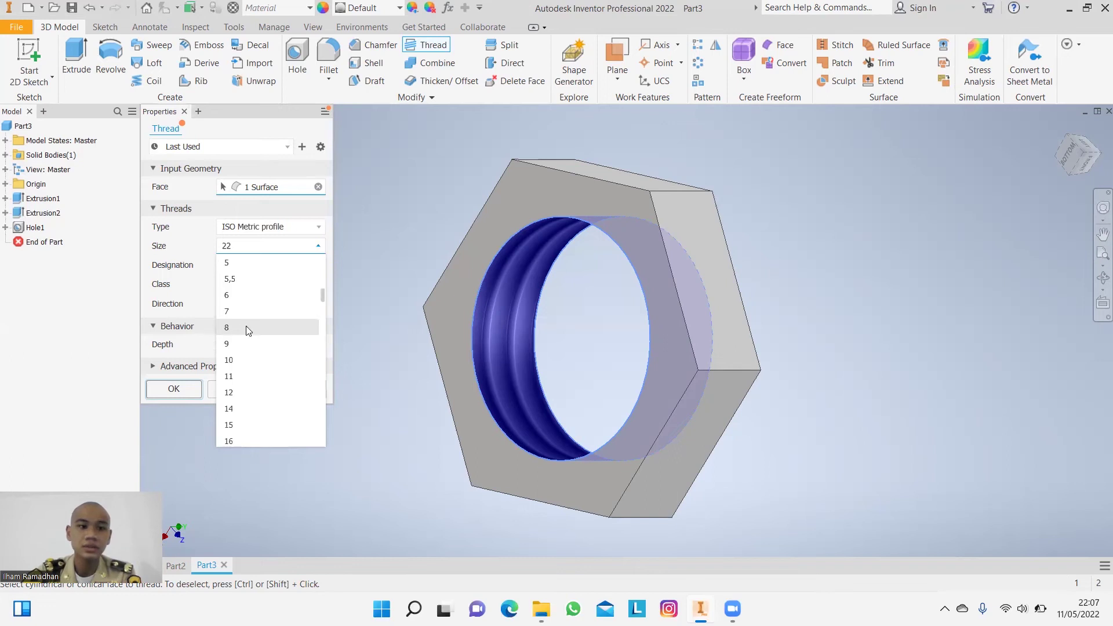
click(312, 311)
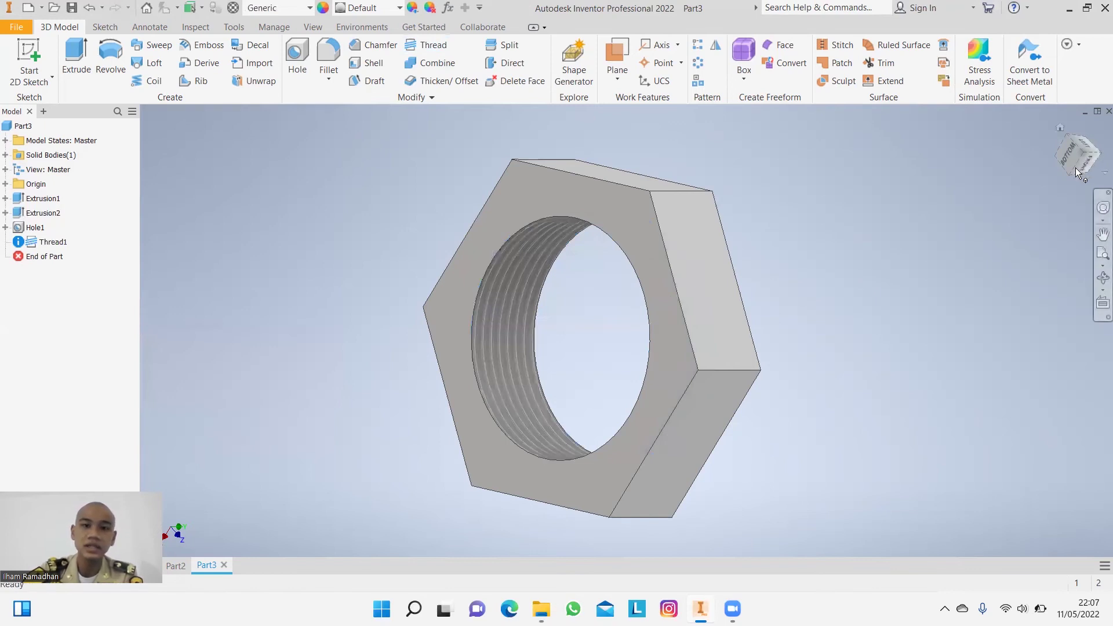
mouse_move(1063, 158)
mouse_down()
mouse_move(1094, 167)
mouse_move(1059, 157)
mouse_move(1103, 150)
mouse_move(1082, 151)
mouse_move(1088, 161)
mouse_up()
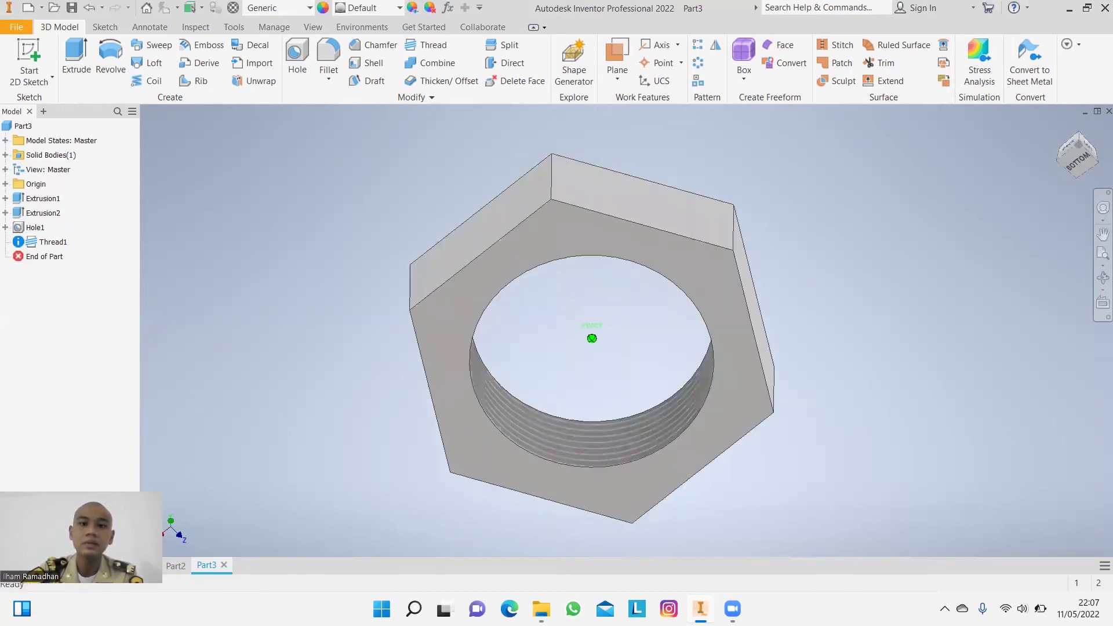
shift+middle_drag(778, 230, 776, 149)
shift+middle_drag(660, 175, 665, 167)
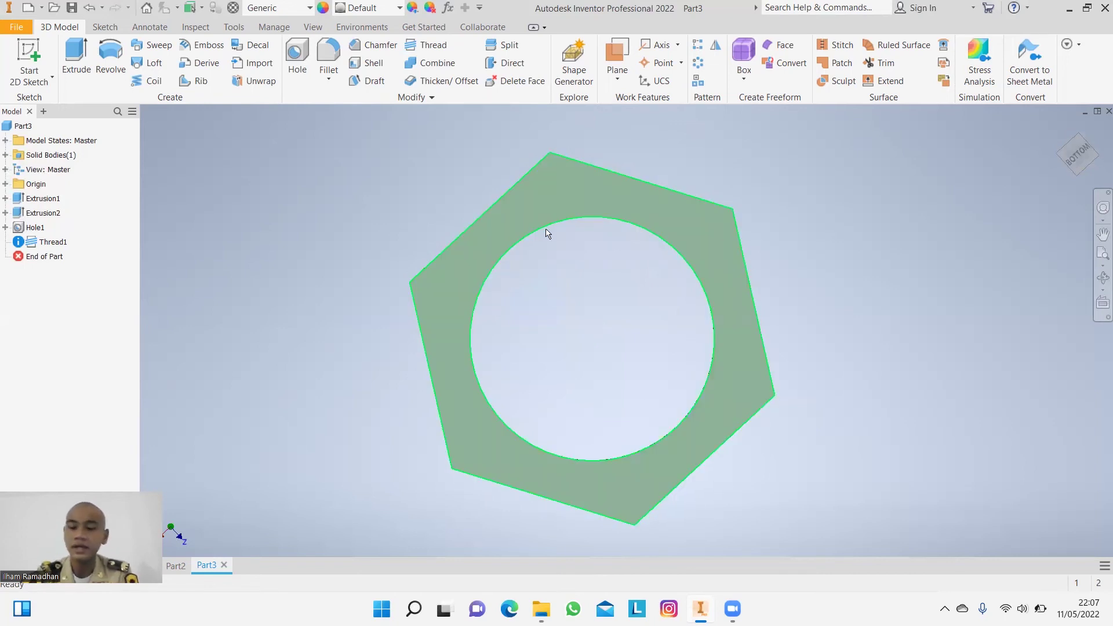
Apply the Aluminum - Dark appearance to the nut's flat hexagonal face.
click(605, 188)
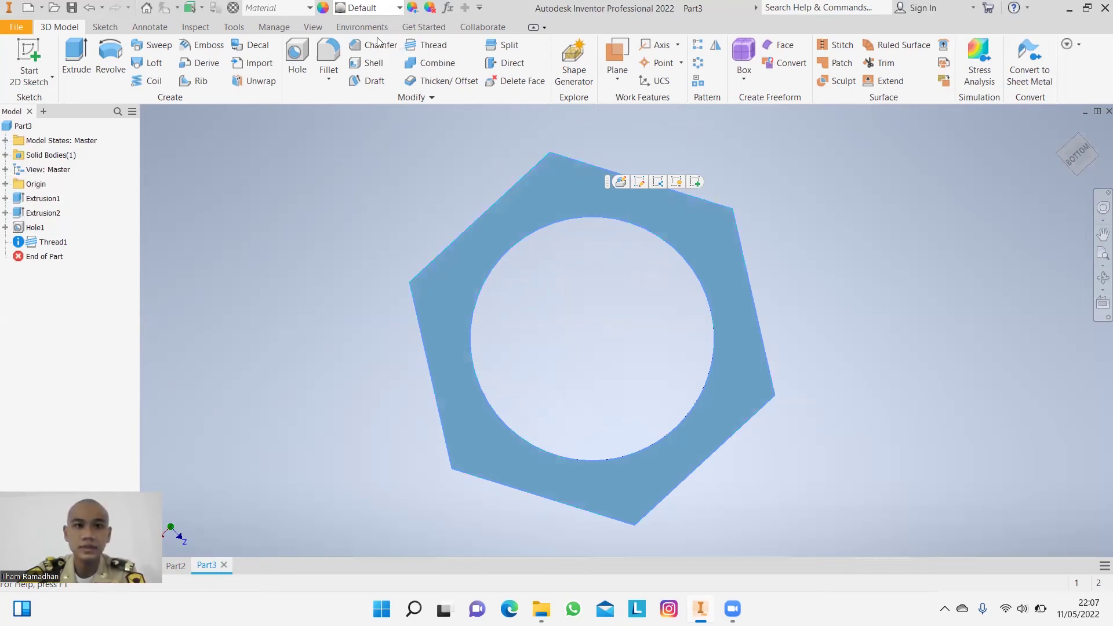
click(399, 7)
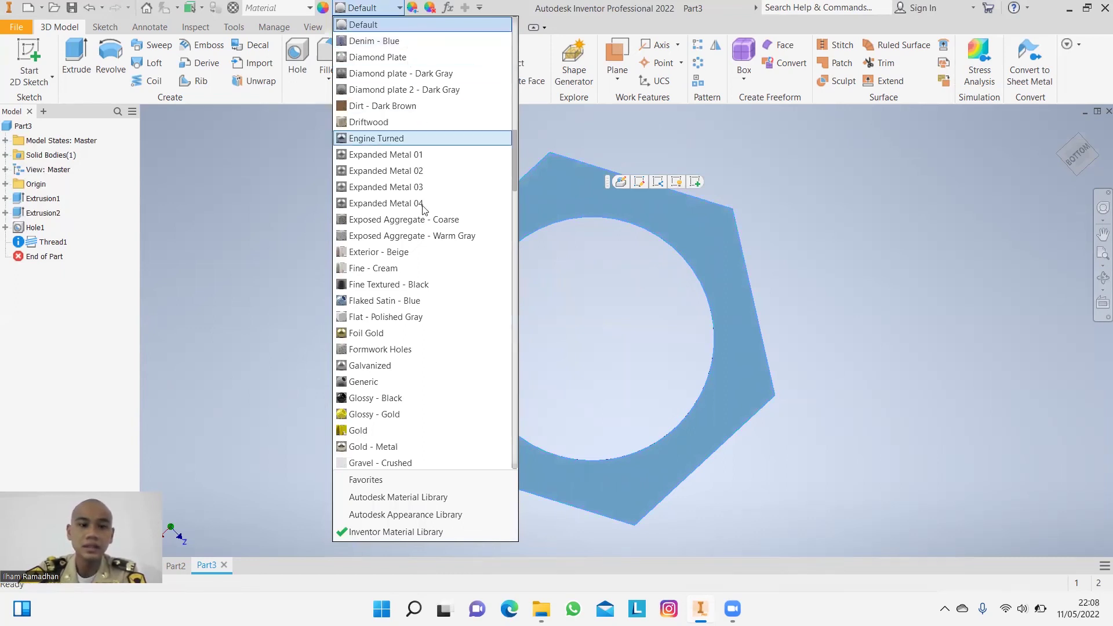
scroll(436, 266, down, 3)
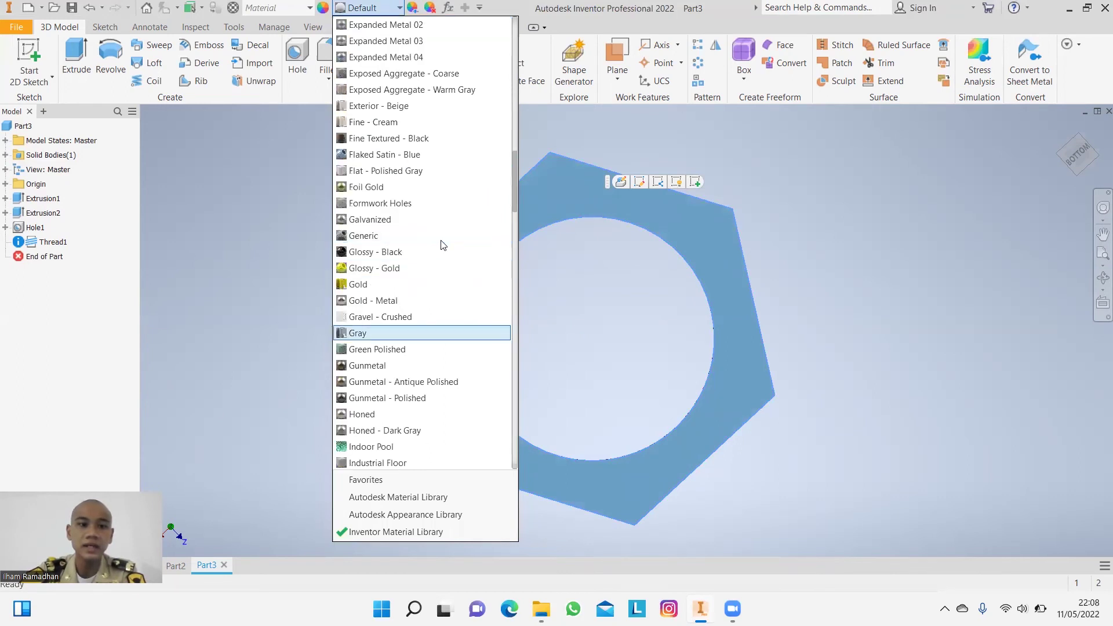
scroll(446, 232, up, 5)
scroll(456, 192, up, 3)
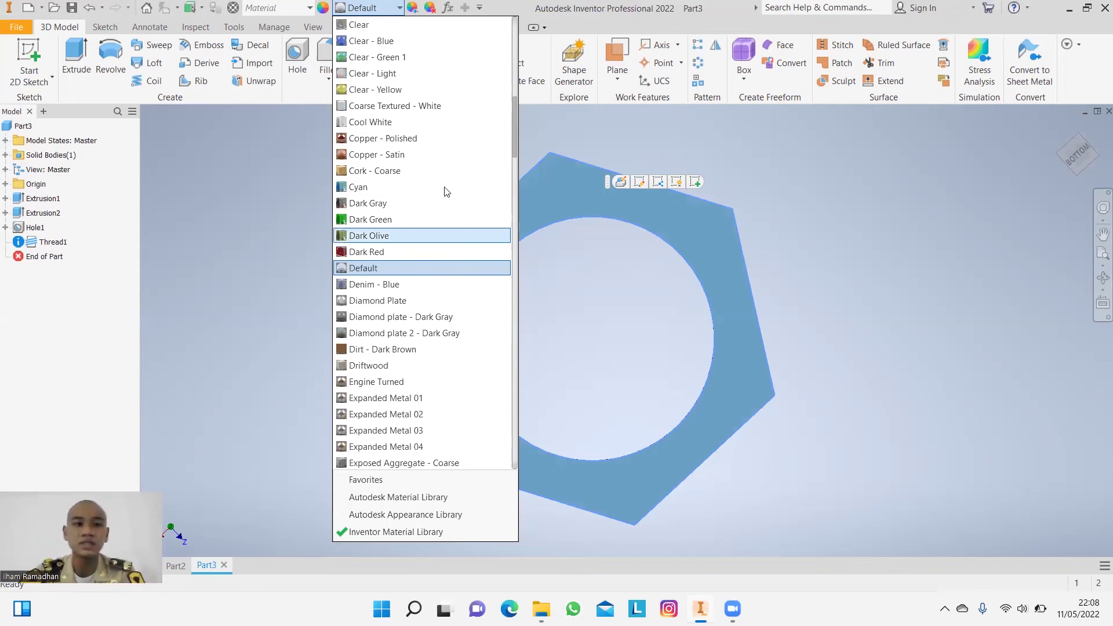
scroll(447, 191, up, 10)
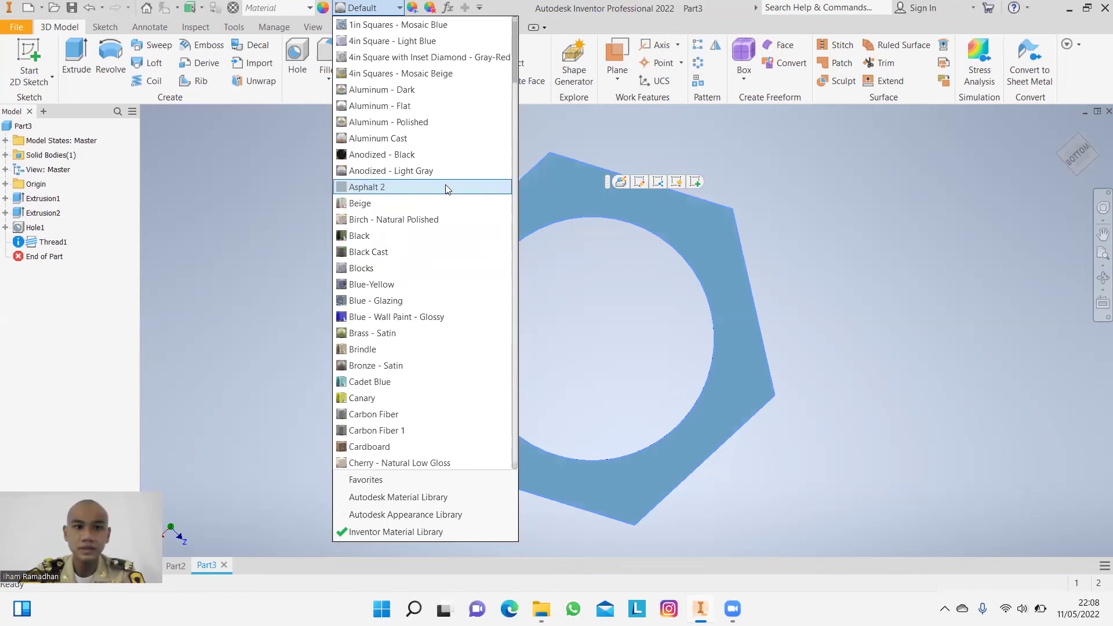
scroll(445, 187, up, 1)
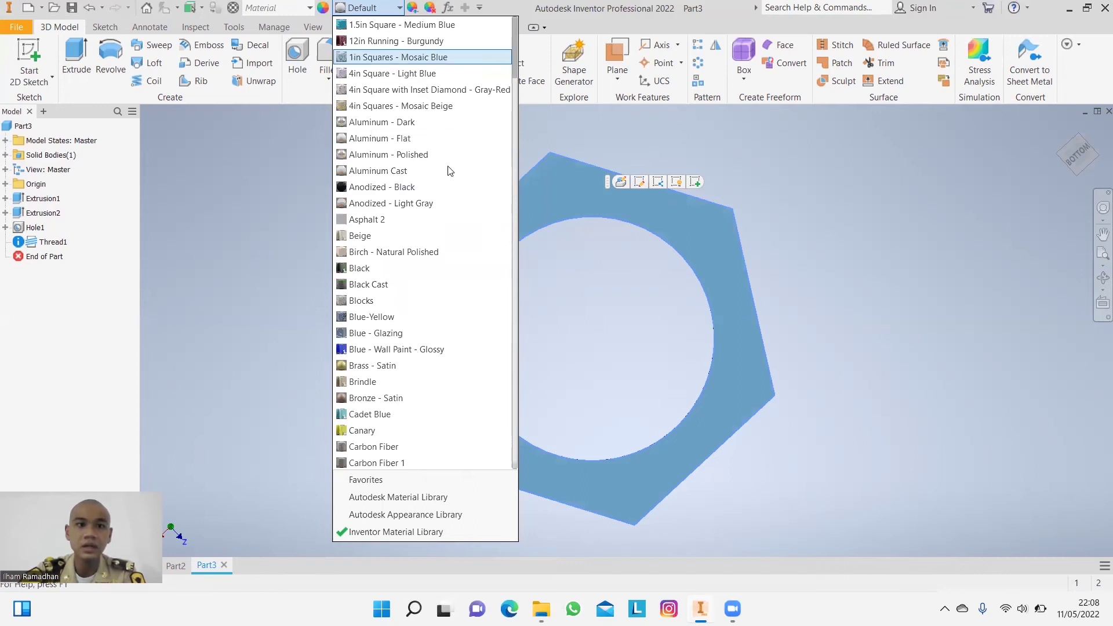
click(824, 263)
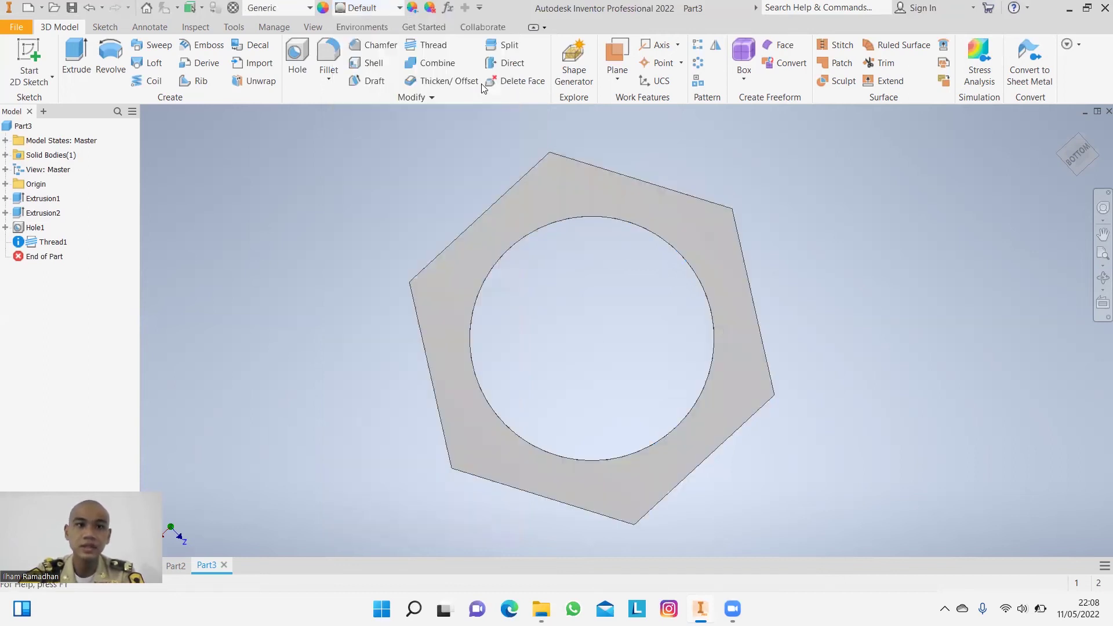
Apply an Expanded Metal appearance to the whole nut, with no single face selected.
click(399, 8)
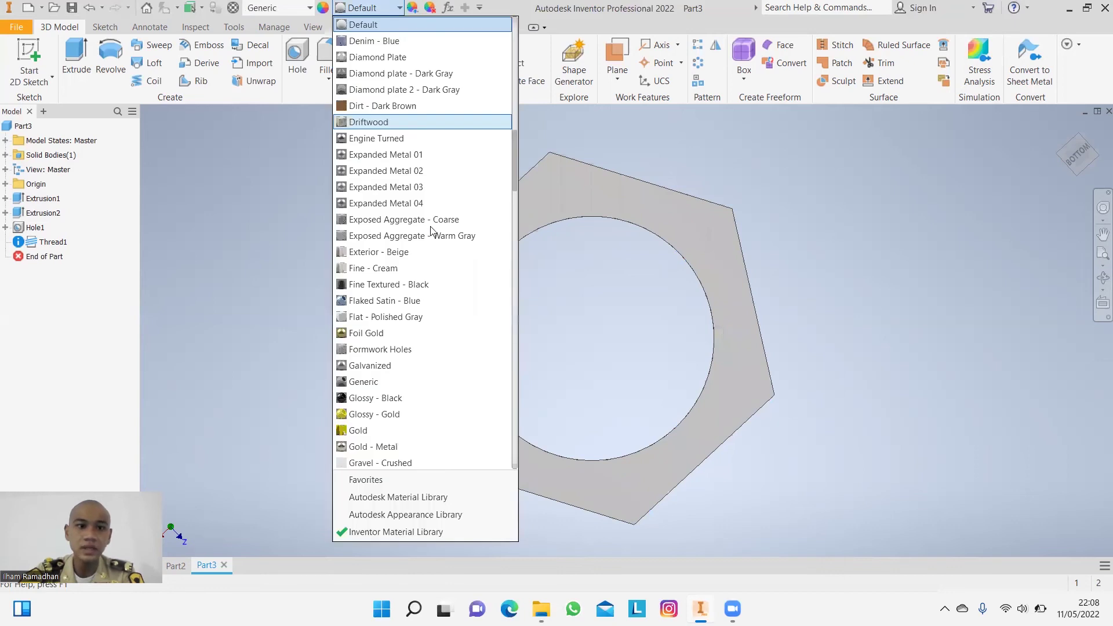
click(438, 187)
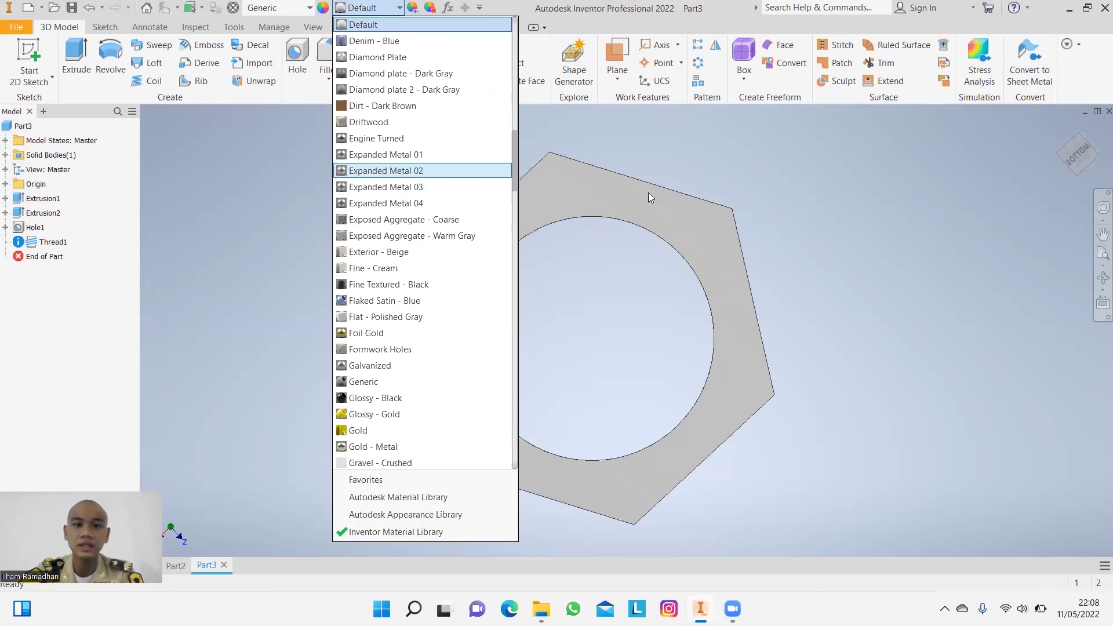
click(936, 211)
Change the flat hexagonal face's appearance to Chrome - Polished Black.
click(723, 255)
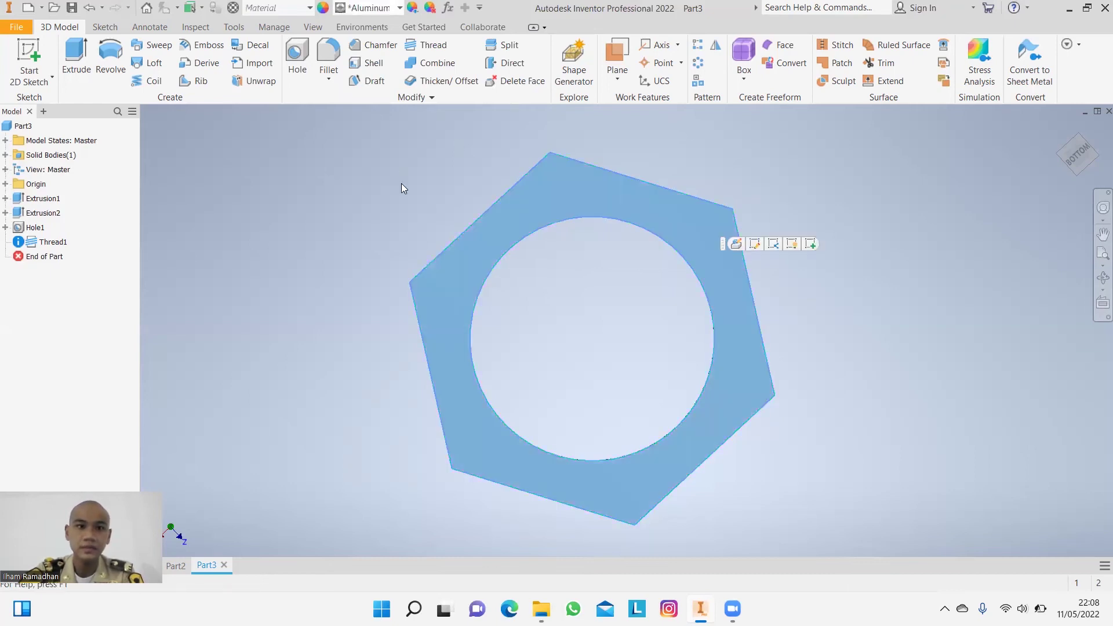
click(399, 7)
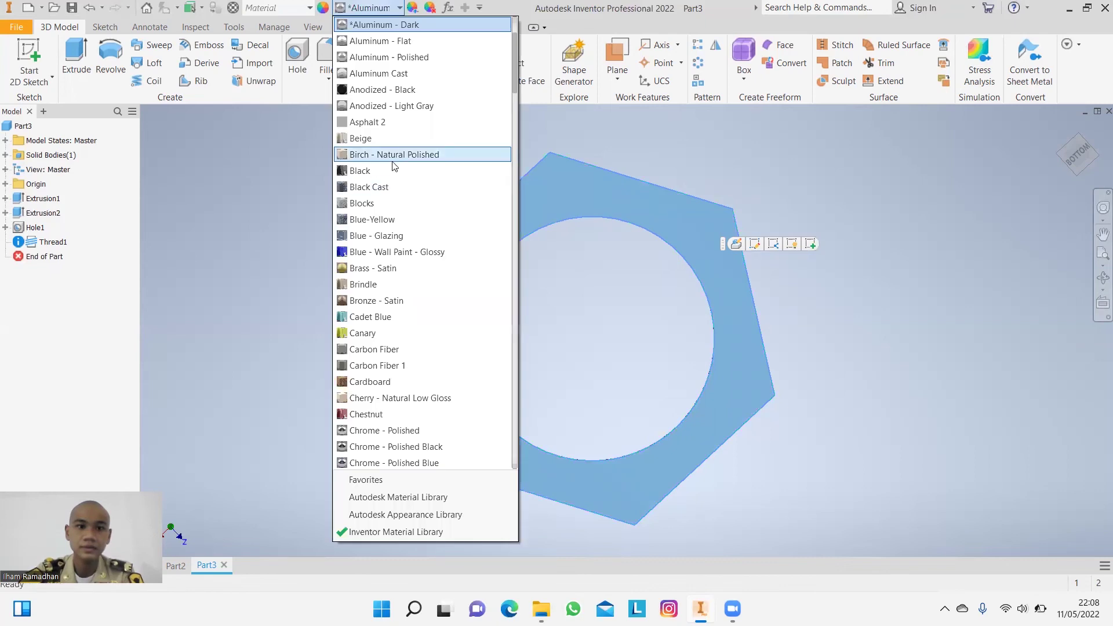
scroll(398, 301, down, 3)
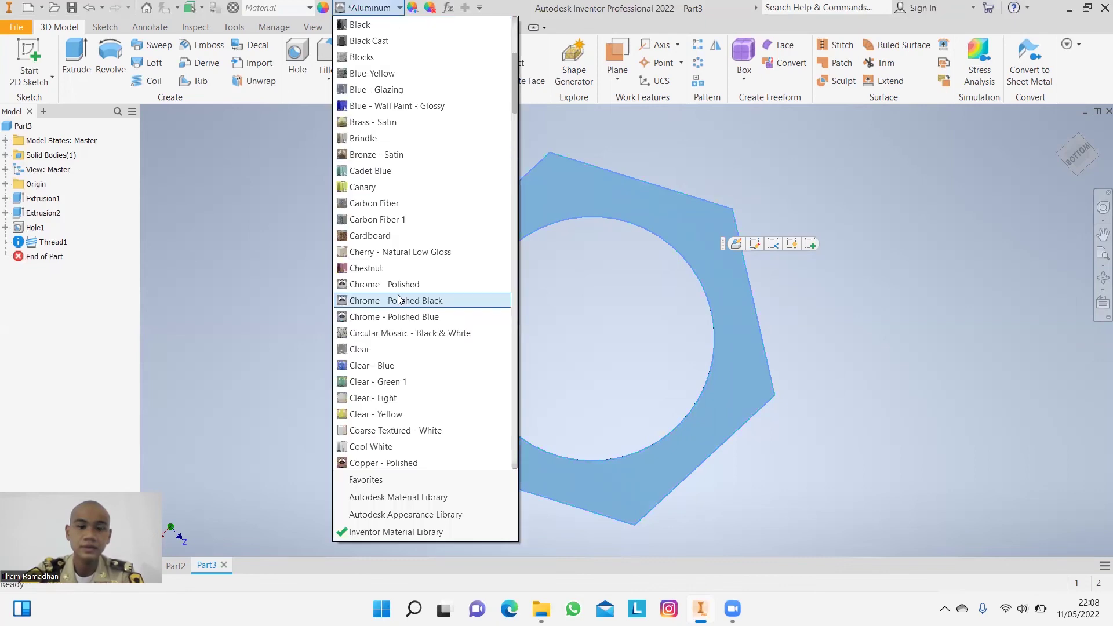
click(594, 224)
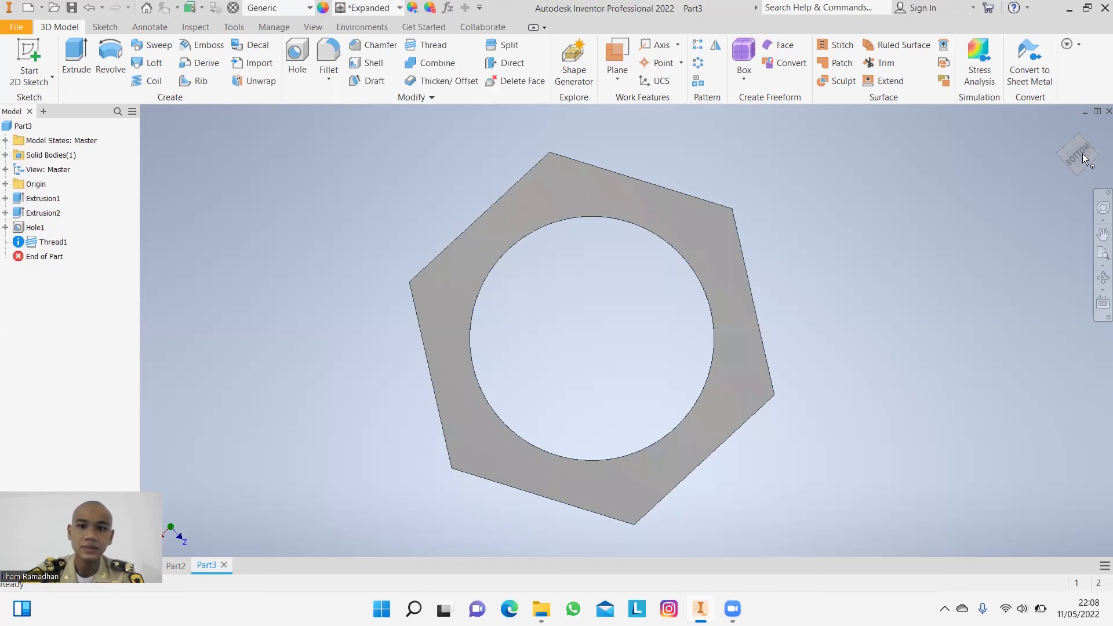
Replace the chrome appearance on the flat hexagonal face with a lighter one and inspect the nut from an angle.
mouse_move(1078, 155)
mouse_down()
mouse_move(1077, 185)
mouse_move(1095, 174)
mouse_move(1078, 143)
mouse_move(1060, 146)
mouse_up()
click(430, 46)
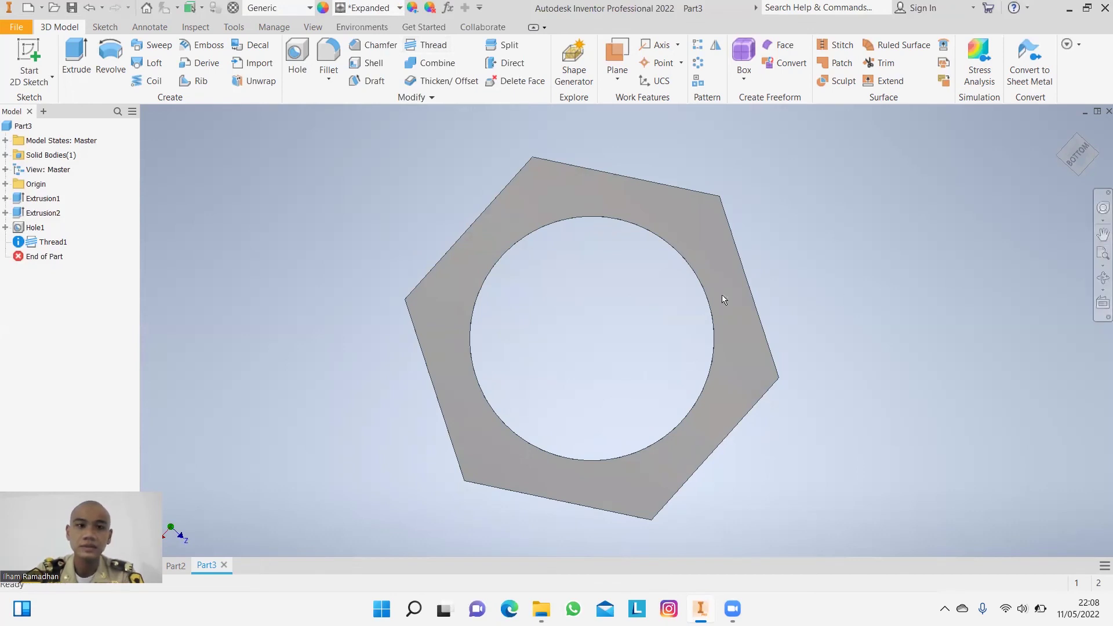
click(544, 192)
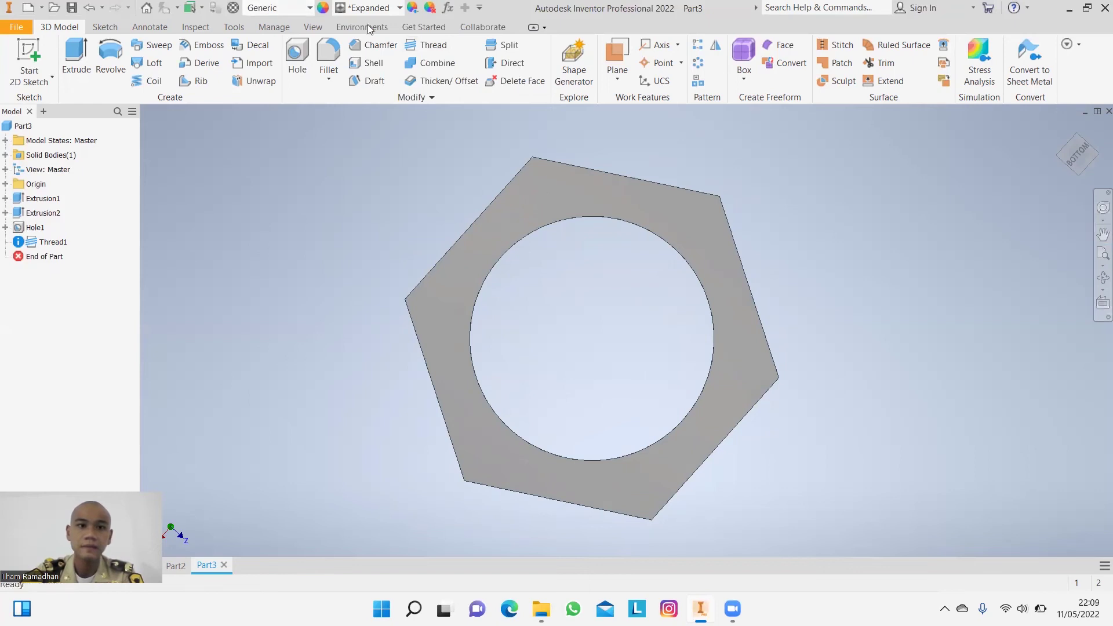
click(399, 9)
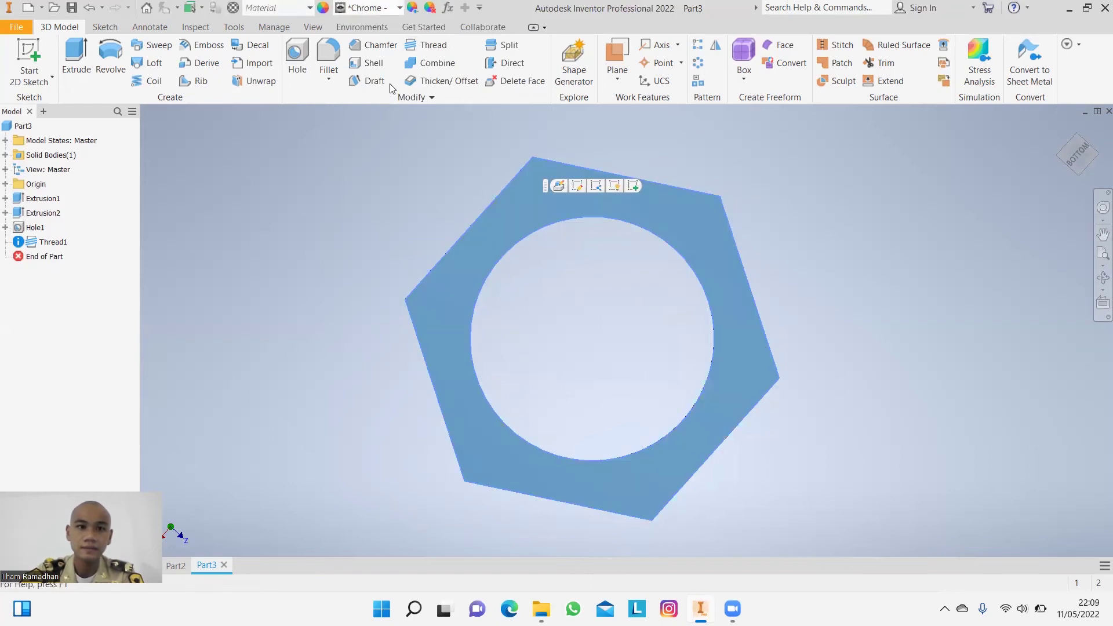
scroll(392, 87, up, 3)
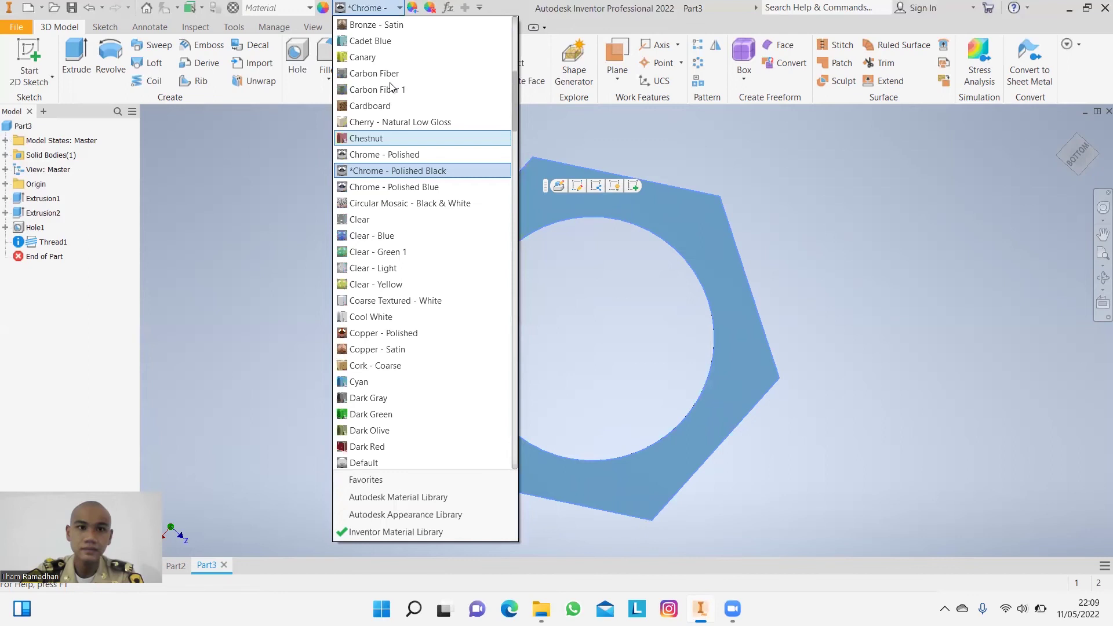
scroll(392, 86, up, 8)
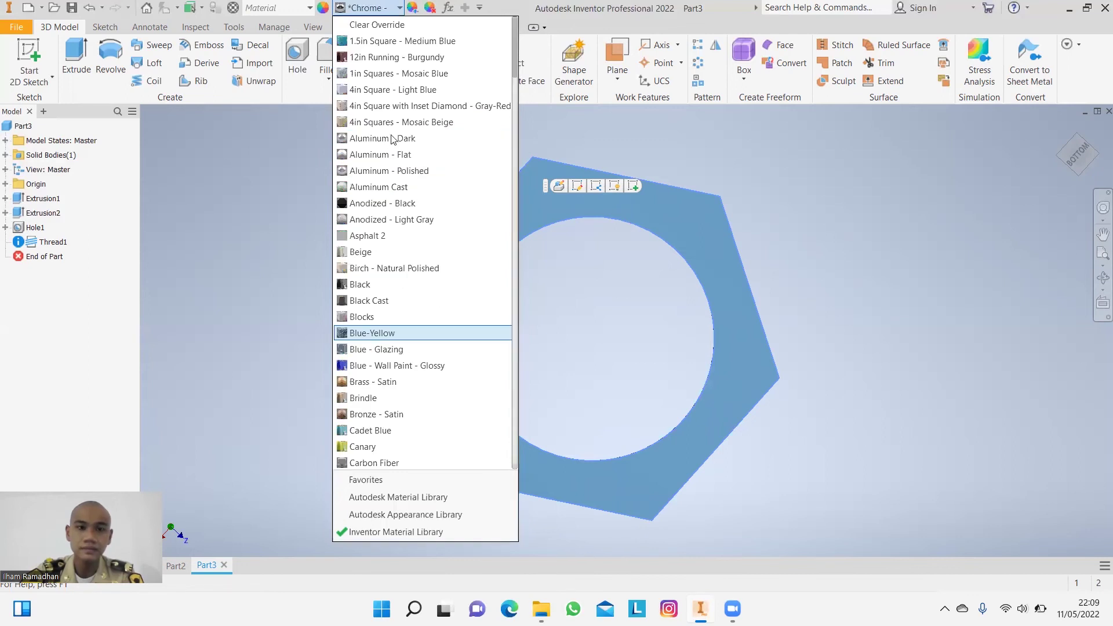
click(782, 224)
mouse_move(1070, 160)
mouse_down()
mouse_move(1065, 178)
mouse_move(1076, 160)
mouse_up()
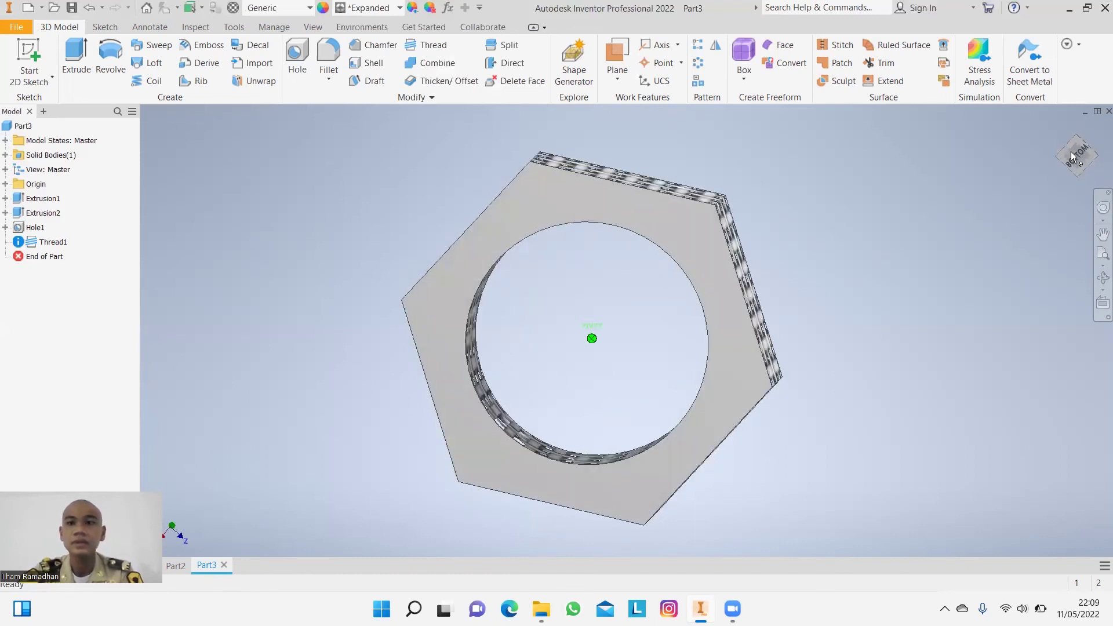
click(1070, 151)
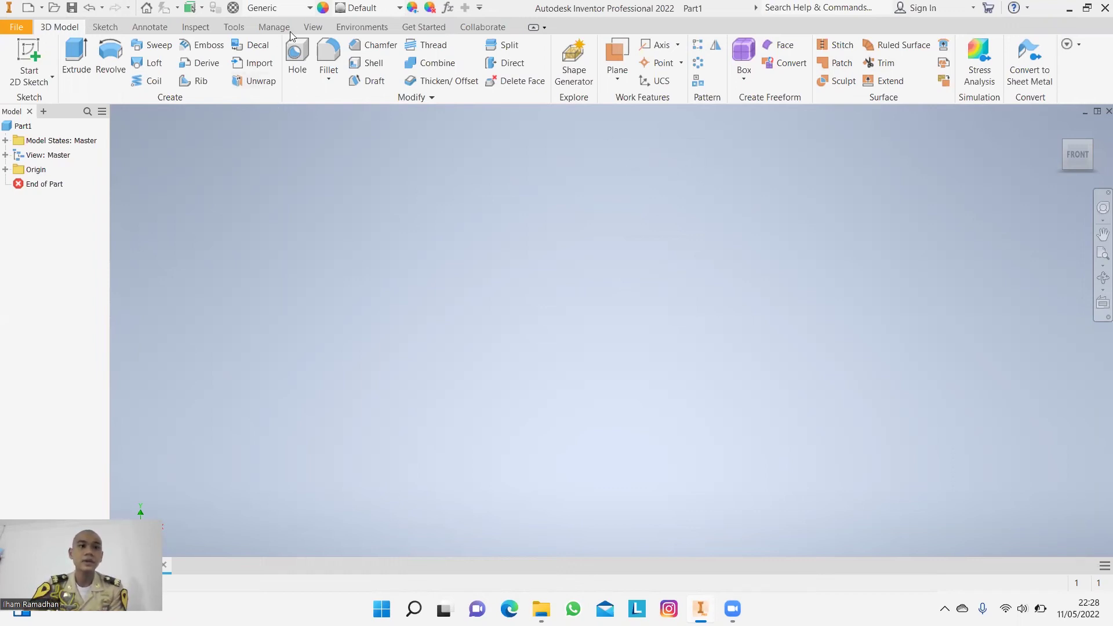
Start a 2D sketch on the horizontal origin plane of the empty part.
click(45, 87)
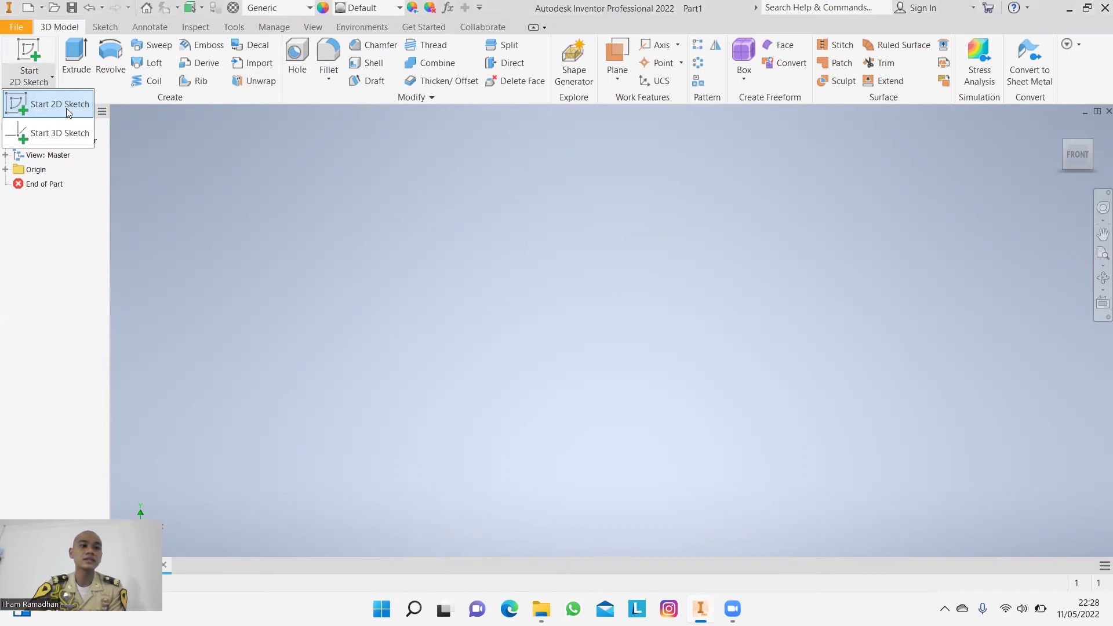
click(66, 108)
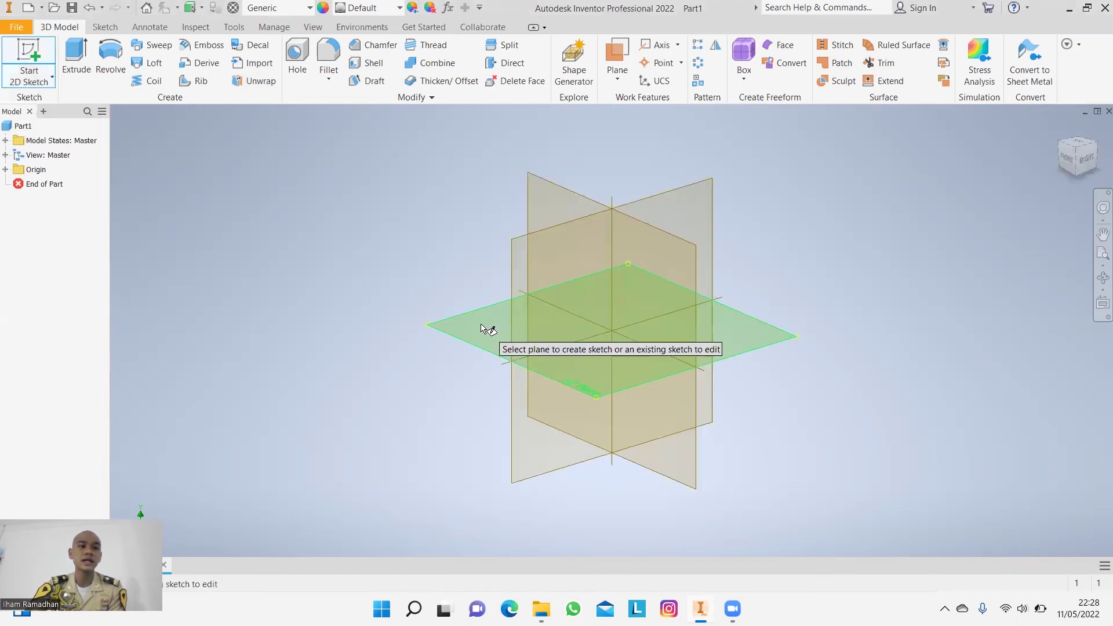
click(482, 326)
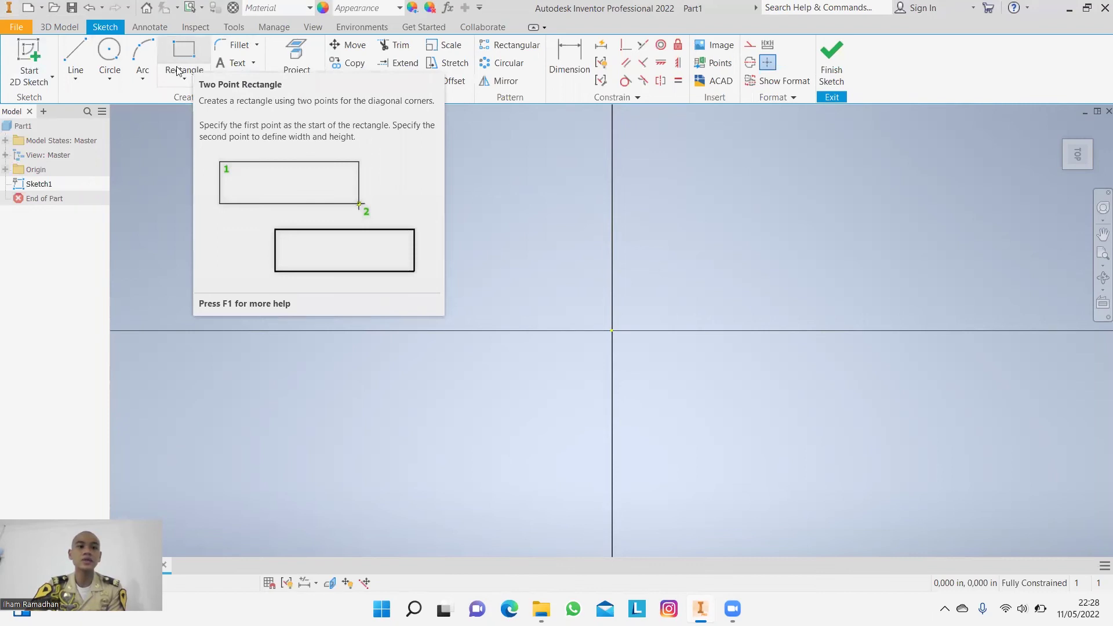
Sketch a six-sided polygon centred on the origin with two corners on the vertical axis and one at about 0,3 in, 0,5 in, and finish the sketch.
click(190, 55)
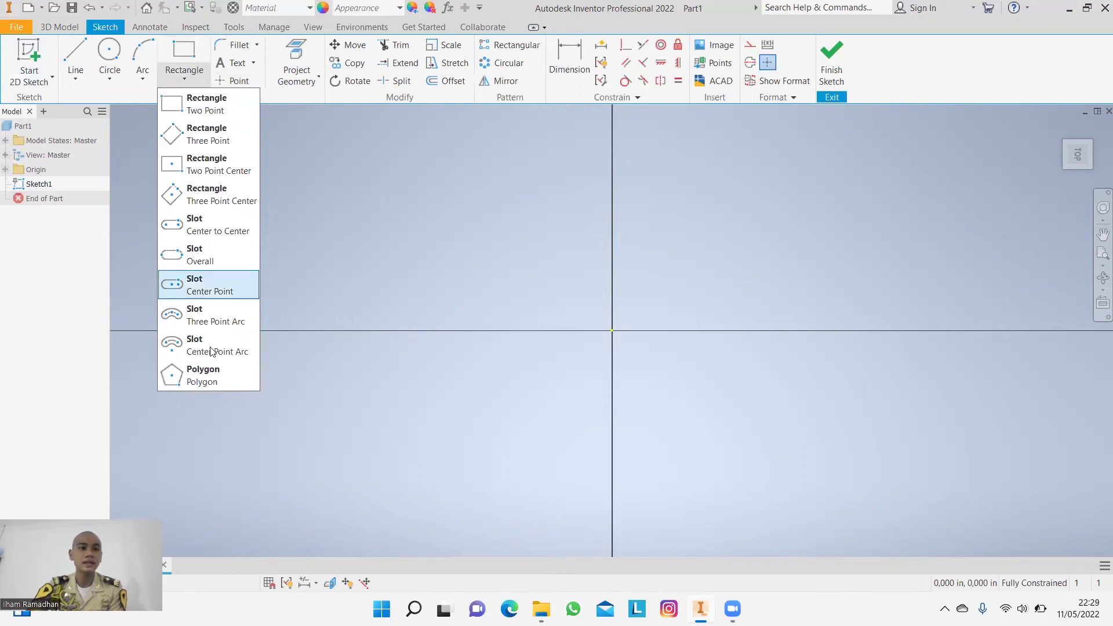
click(209, 375)
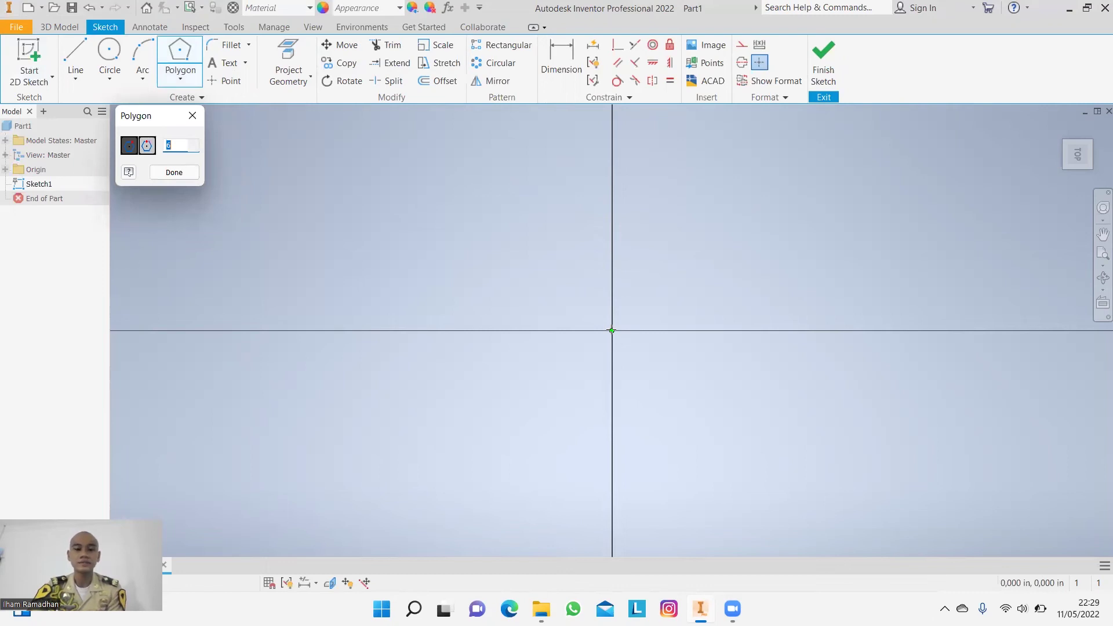
click(612, 331)
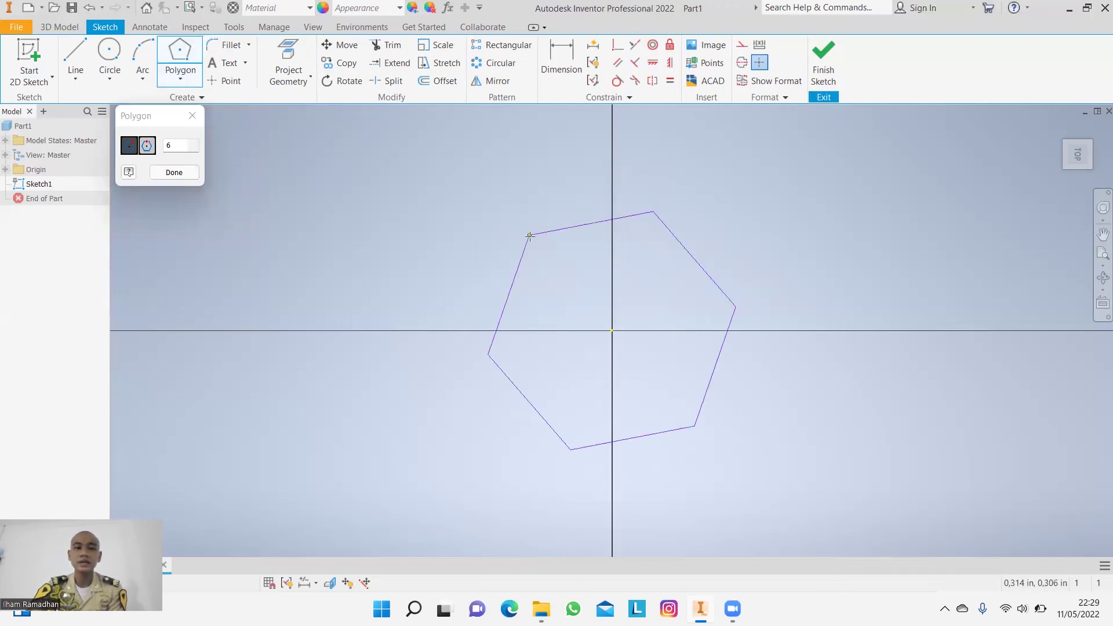
click(467, 209)
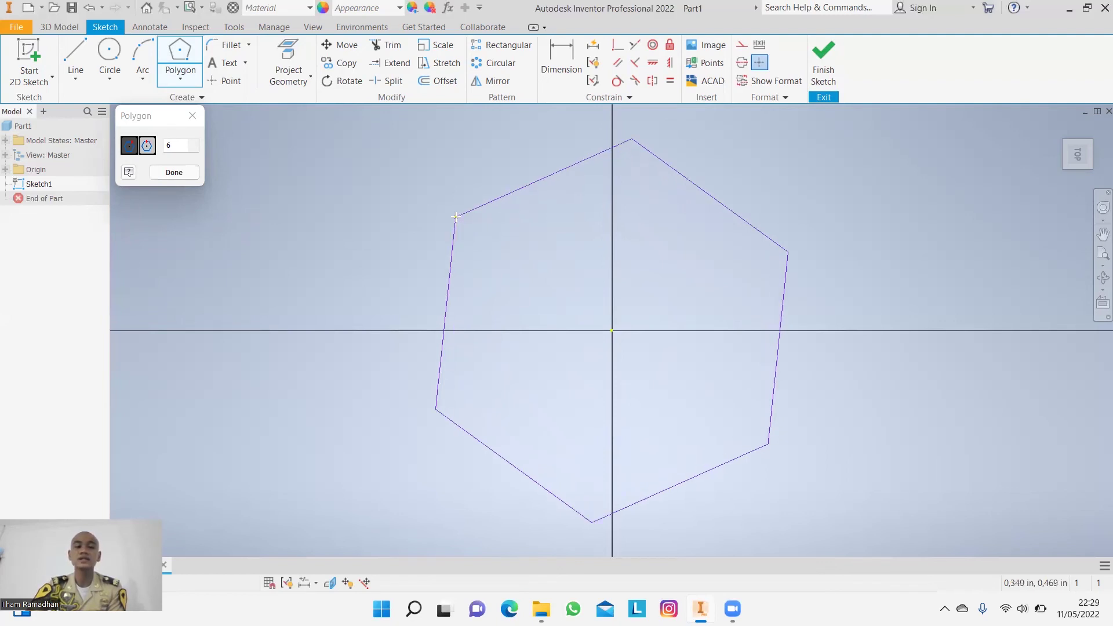
click(456, 217)
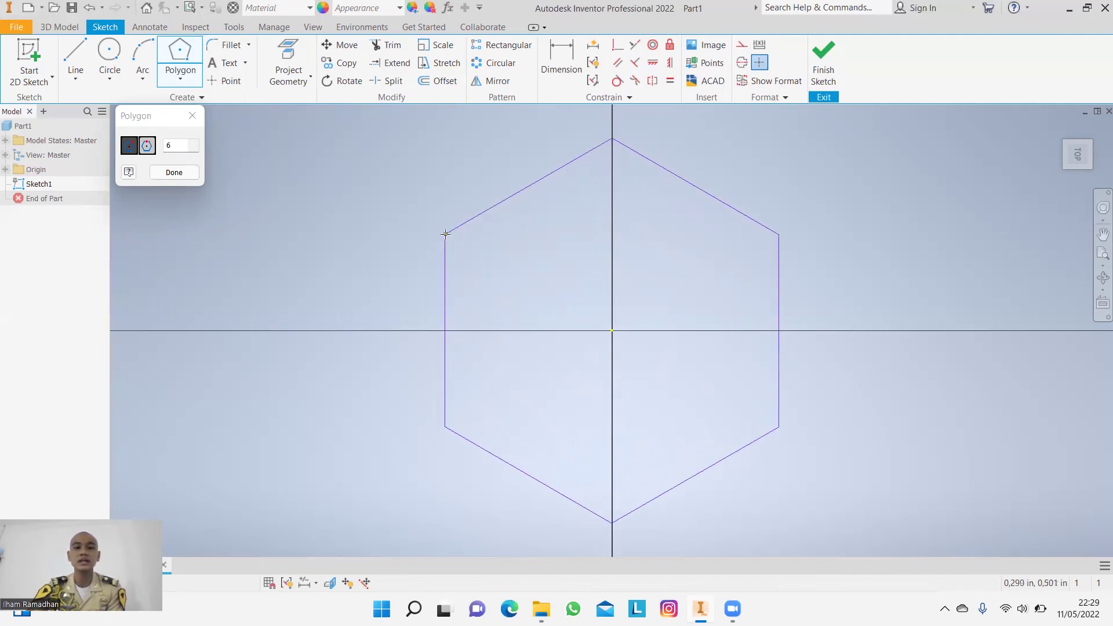
click(446, 234)
click(831, 72)
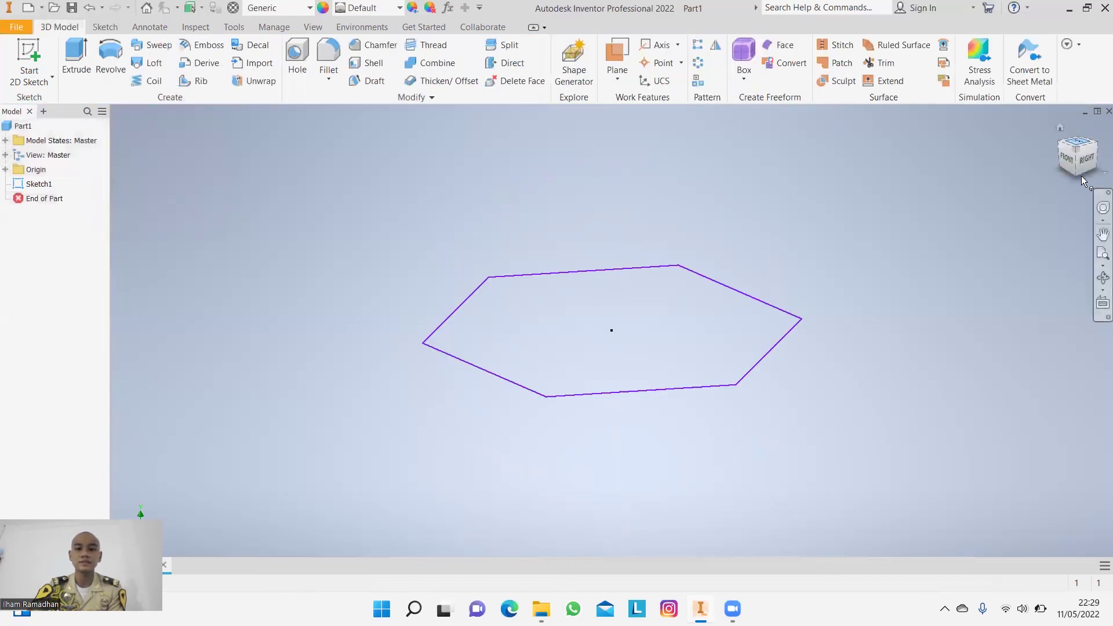
Extrude the hexagonal sketch profile 0,3 in upward into a solid.
click(1076, 150)
mouse_move(1077, 148)
mouse_down()
mouse_move(1064, 191)
mouse_move(1075, 131)
mouse_move(926, 187)
mouse_up()
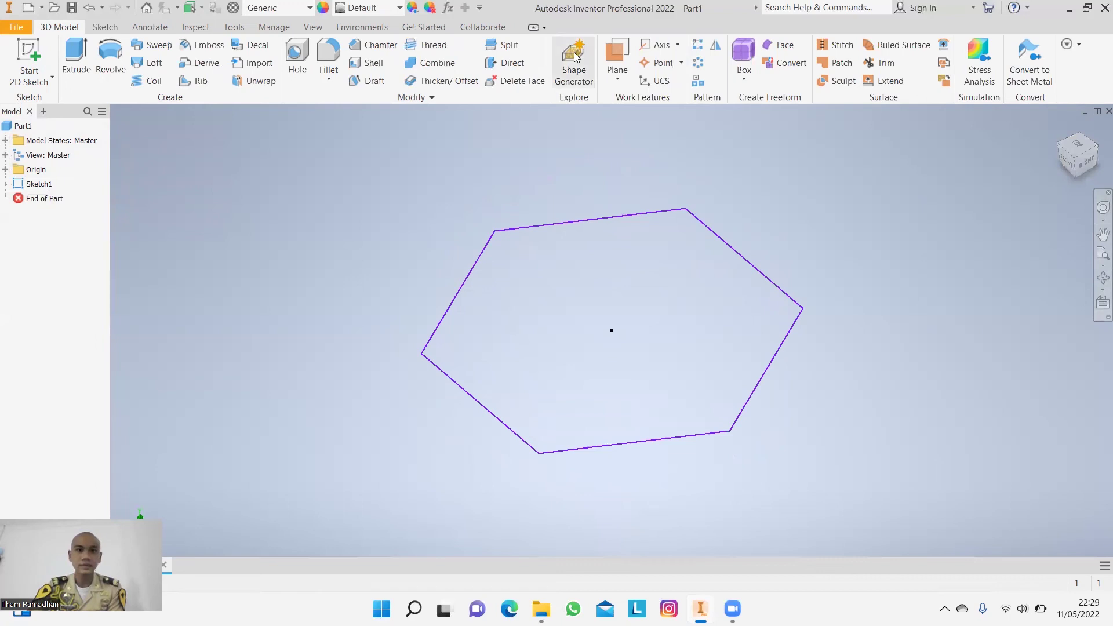
click(80, 67)
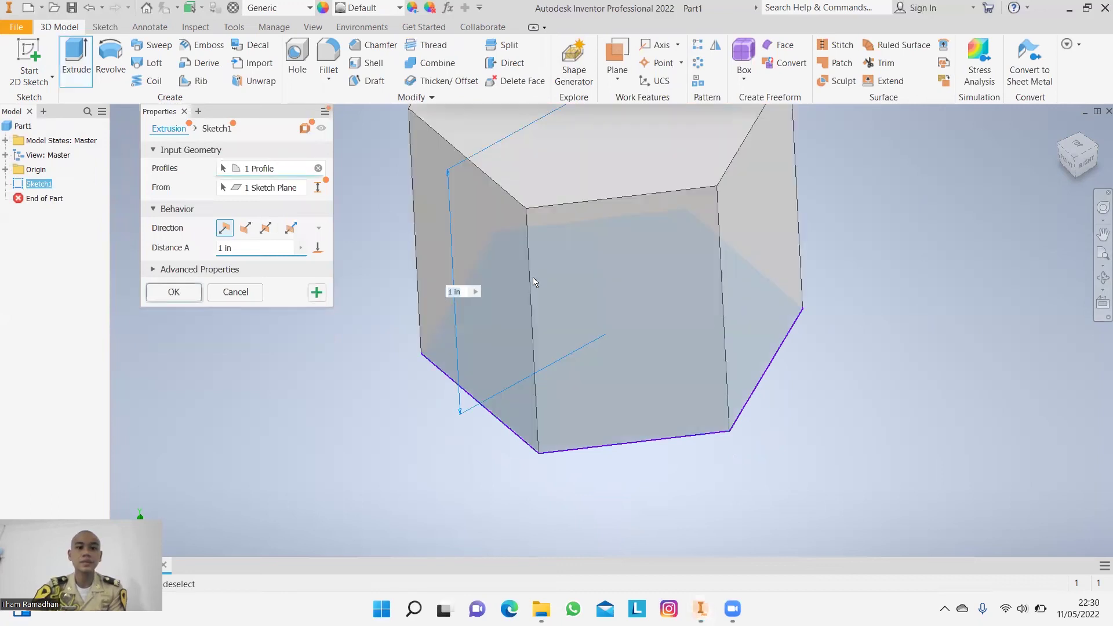
scroll(805, 288, up, 3)
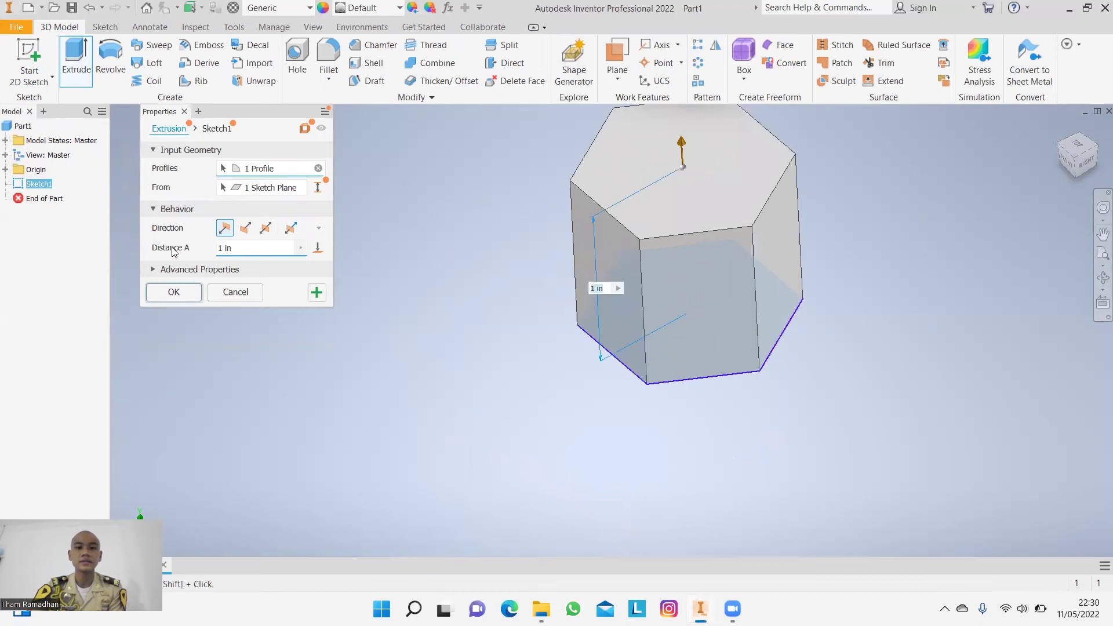
click(237, 251)
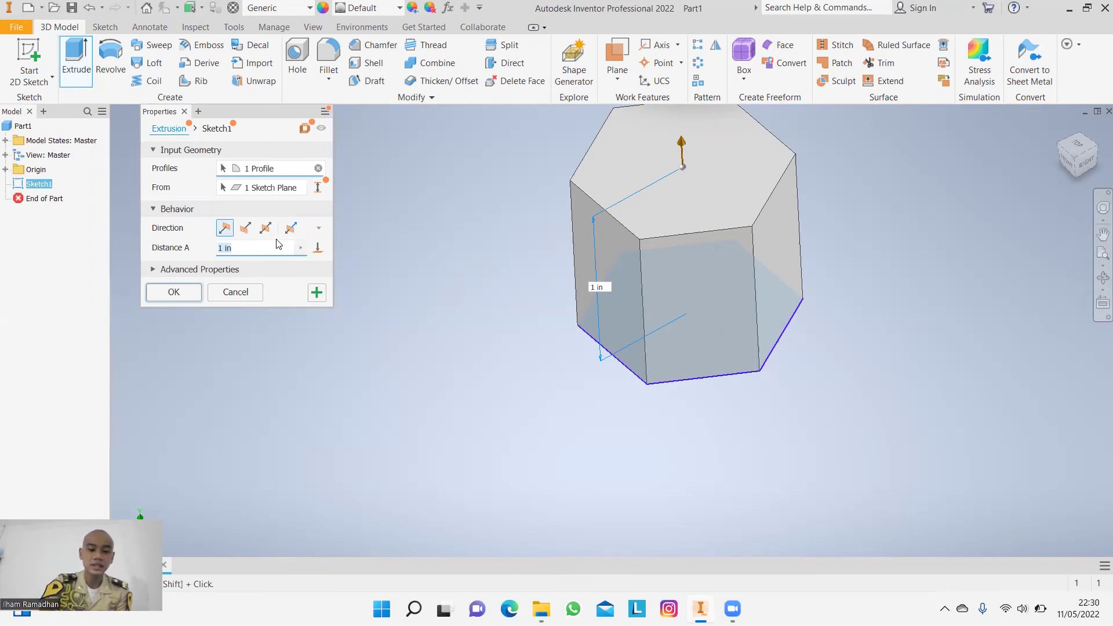
text(0,5)
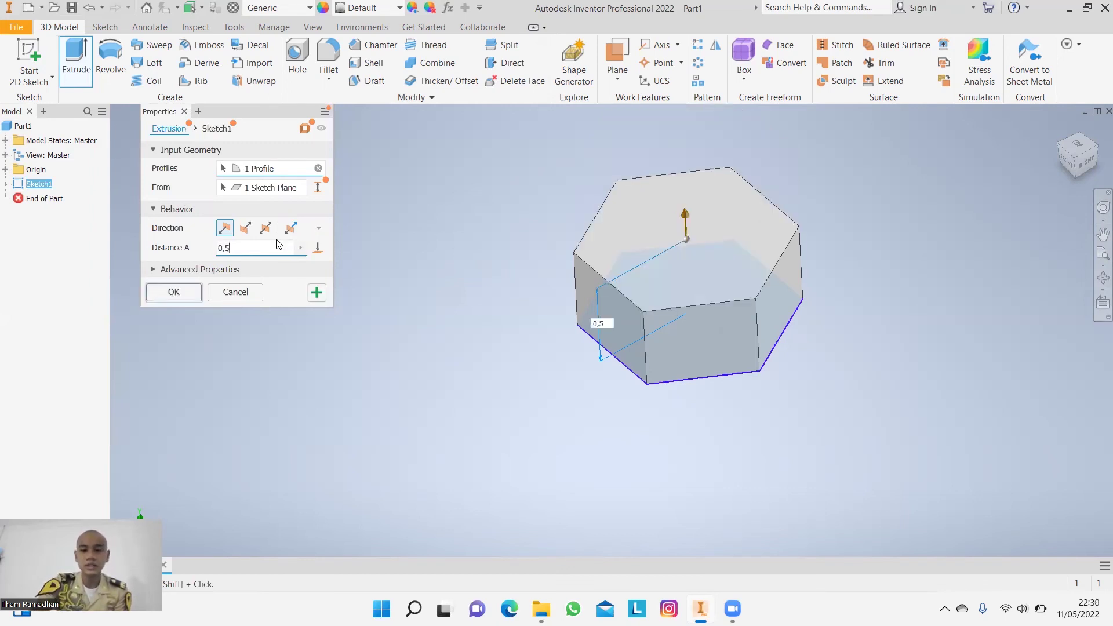
key(BackSpace)
text(3)
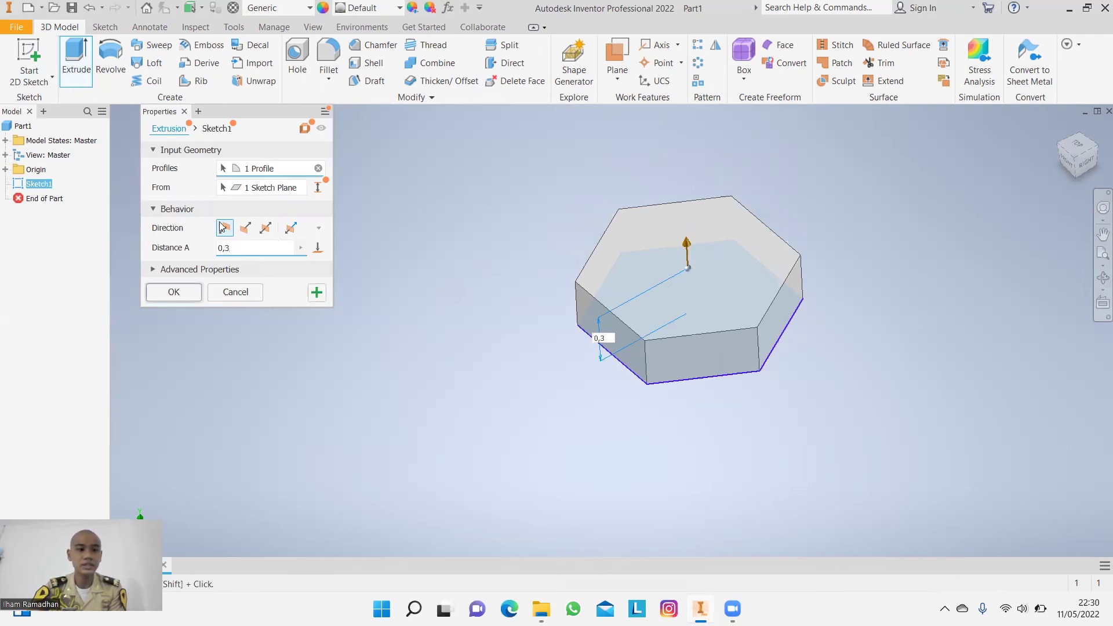
click(197, 297)
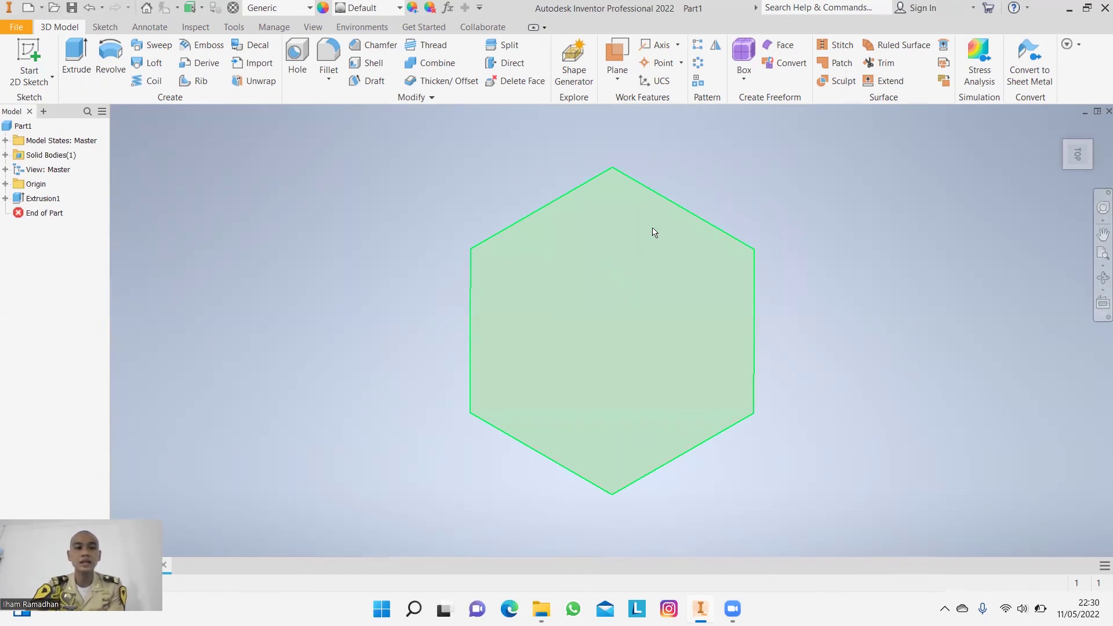
Start a 2D sketch on the flat upper hexagonal face of the extruded solid.
click(103, 26)
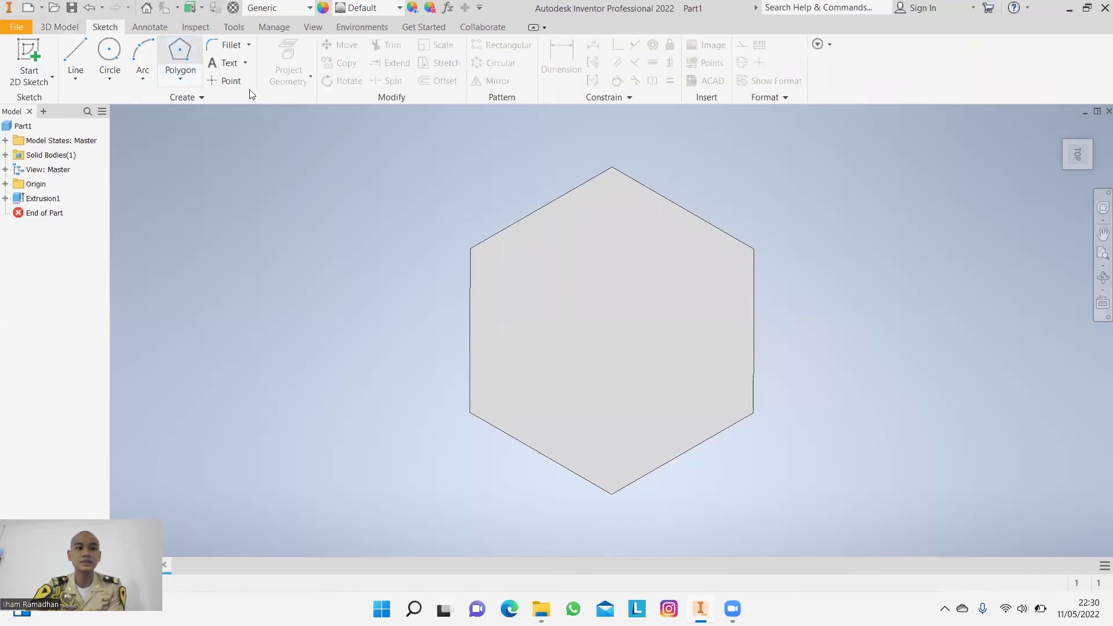
click(59, 86)
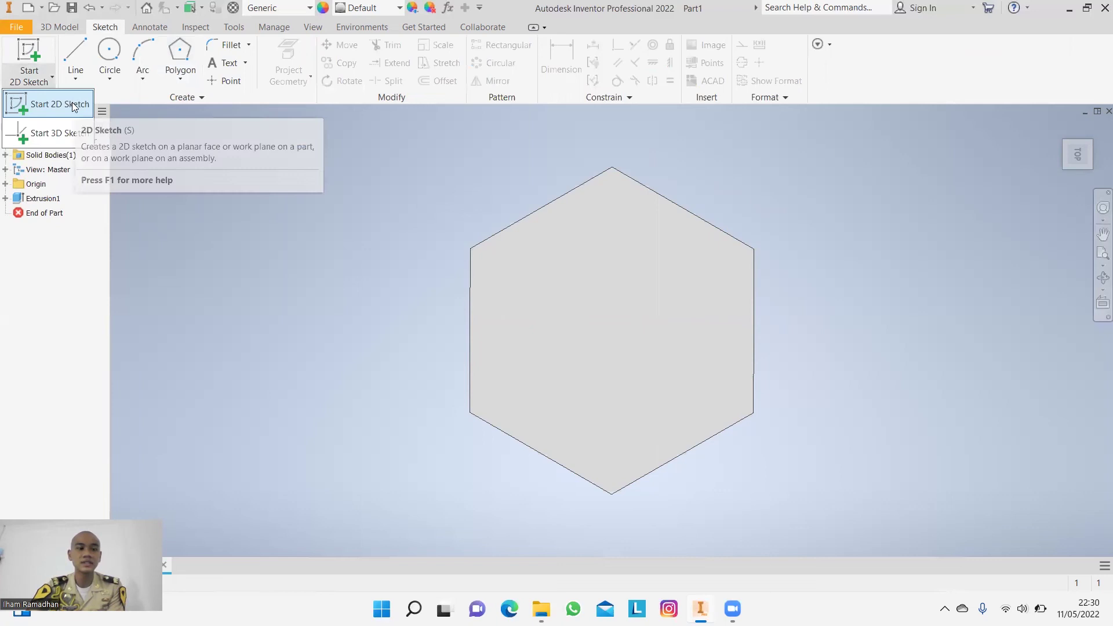
click(72, 102)
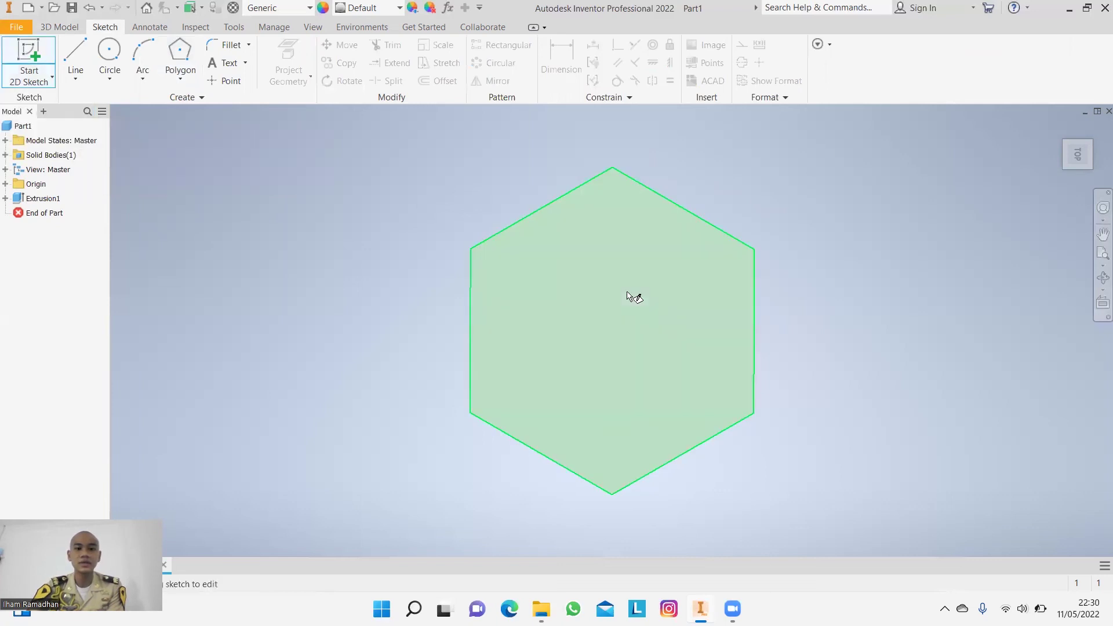
click(627, 295)
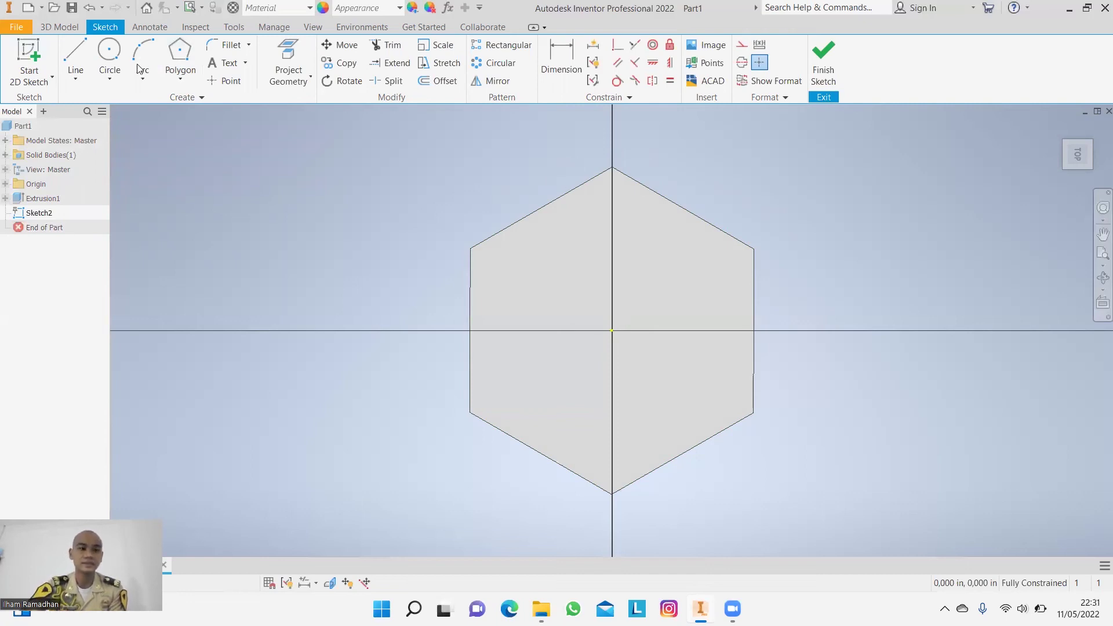
Sketch a circle of 0,800 in diameter centred on the origin of the hexagonal face and finish the sketch.
click(114, 49)
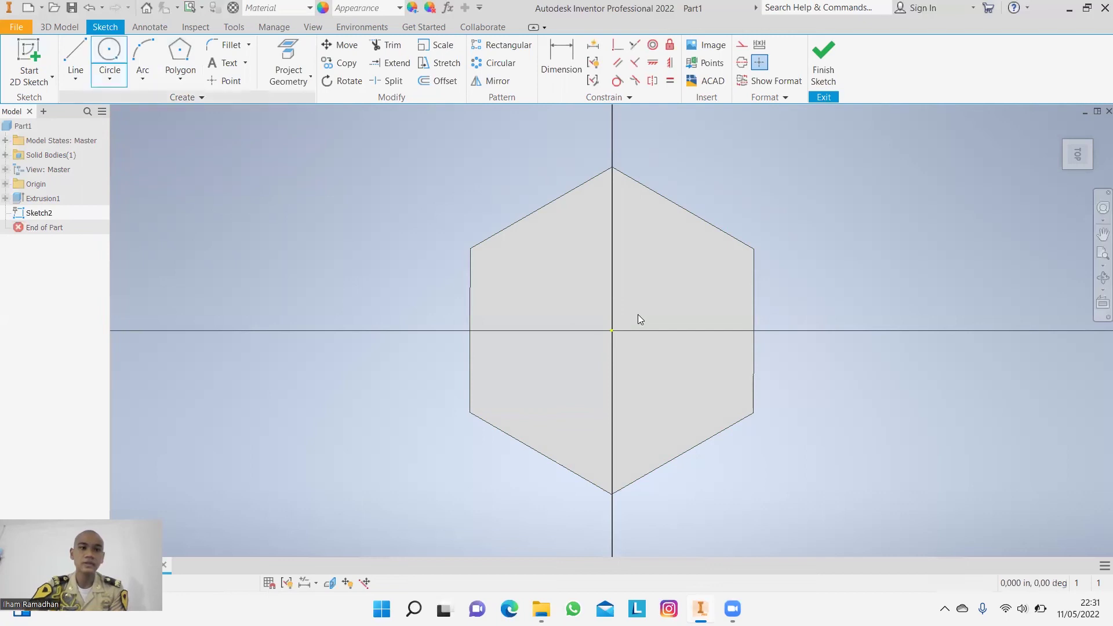
click(612, 331)
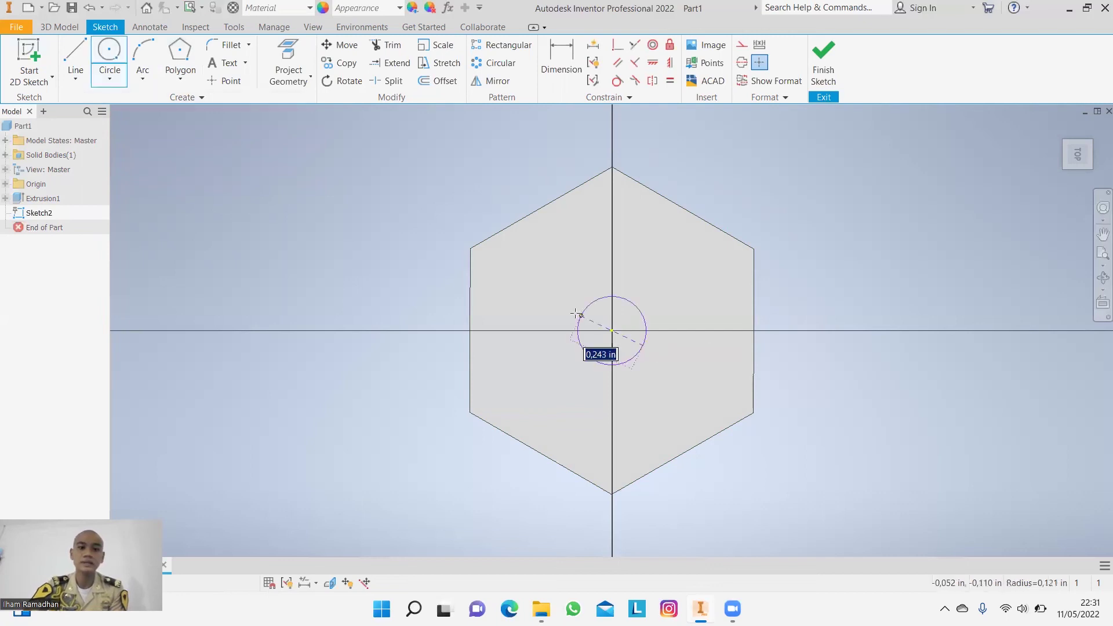
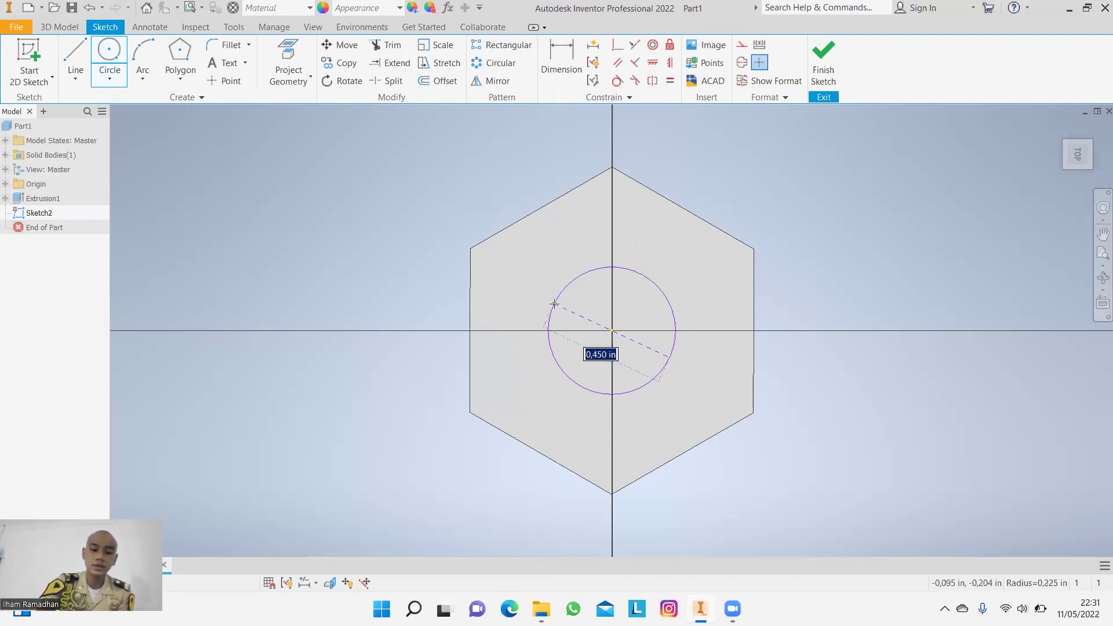
text(0,)
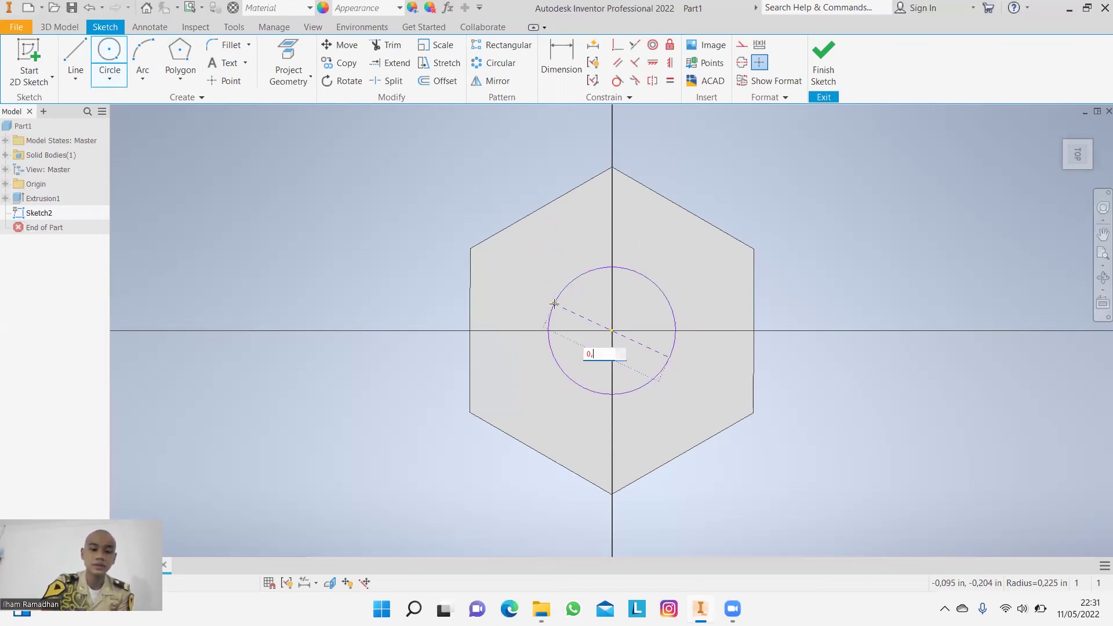
text(800)
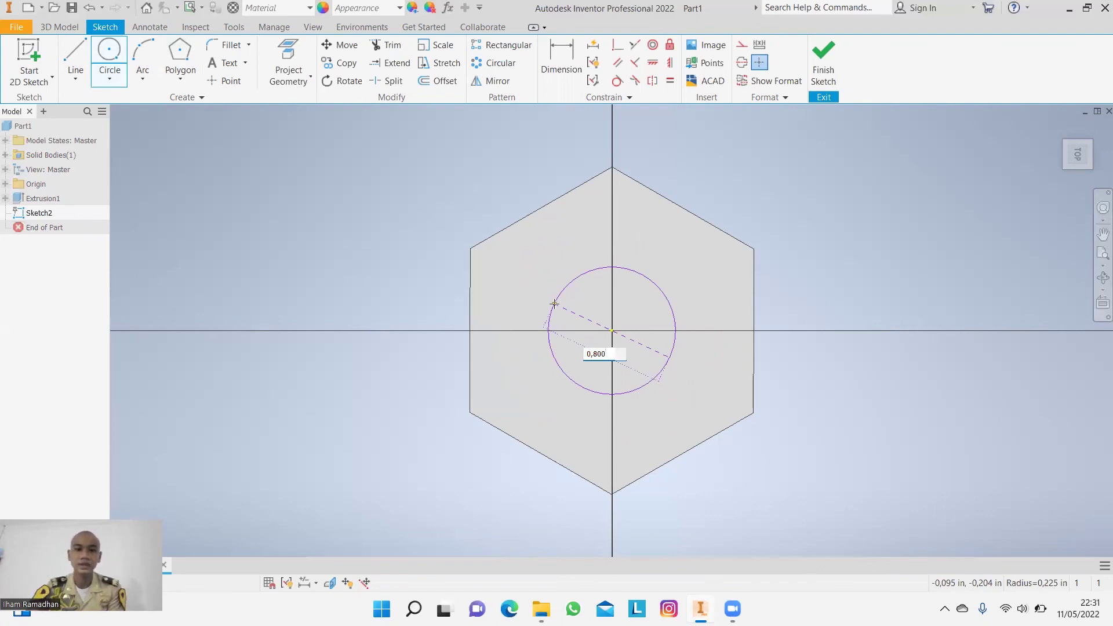
key(Return)
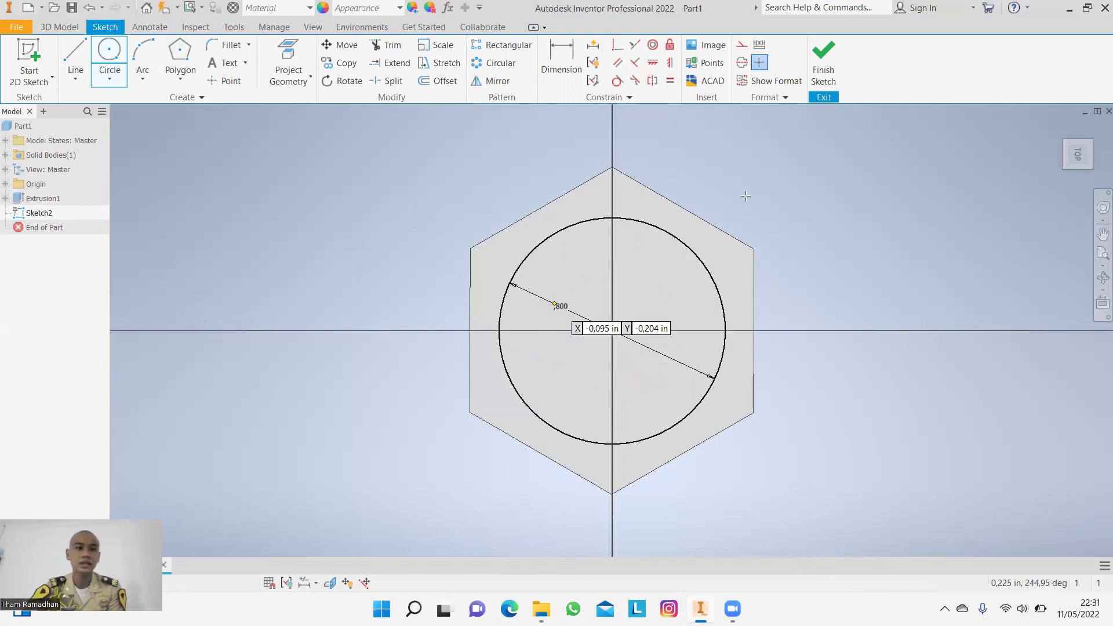
click(828, 79)
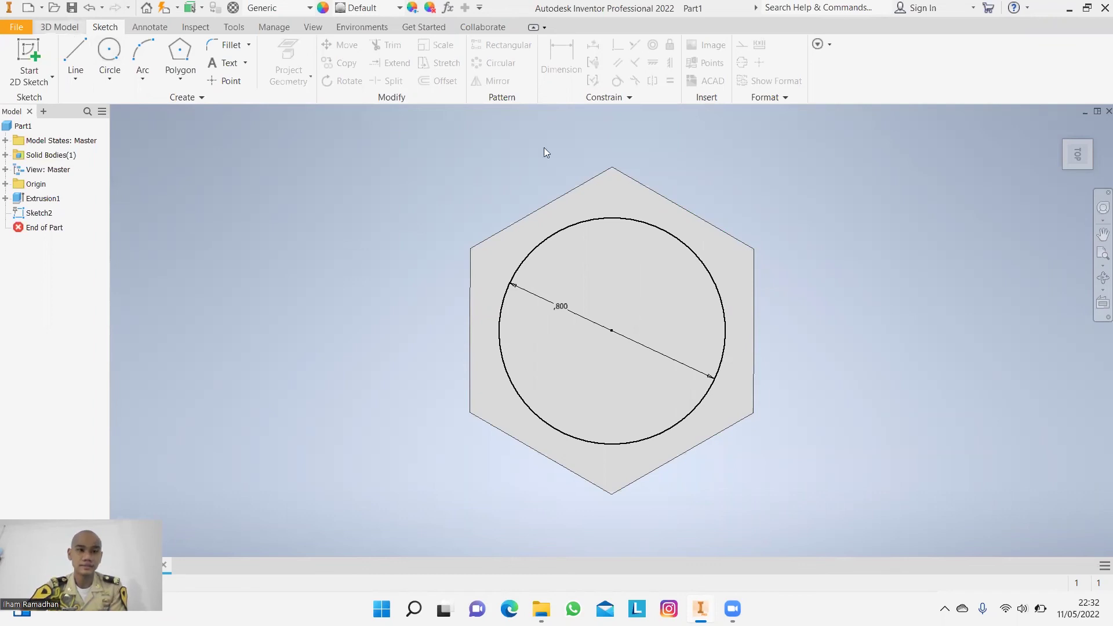
Extrude the circle 0,3 in in the flipped direction as a cut to make a central hole through the hexagonal body.
click(70, 32)
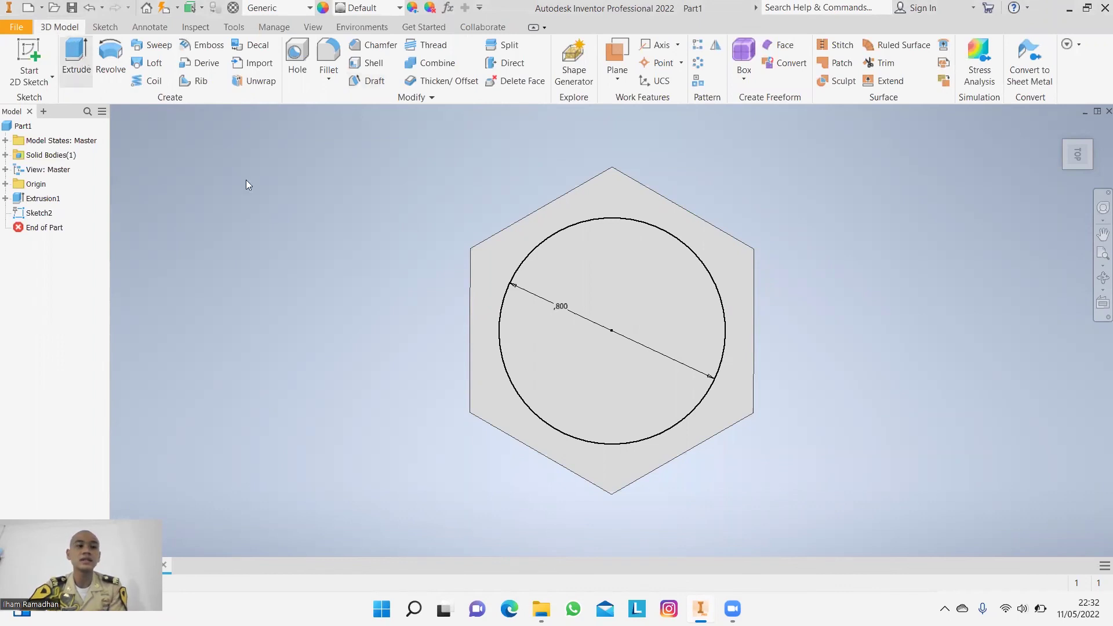
key(e)
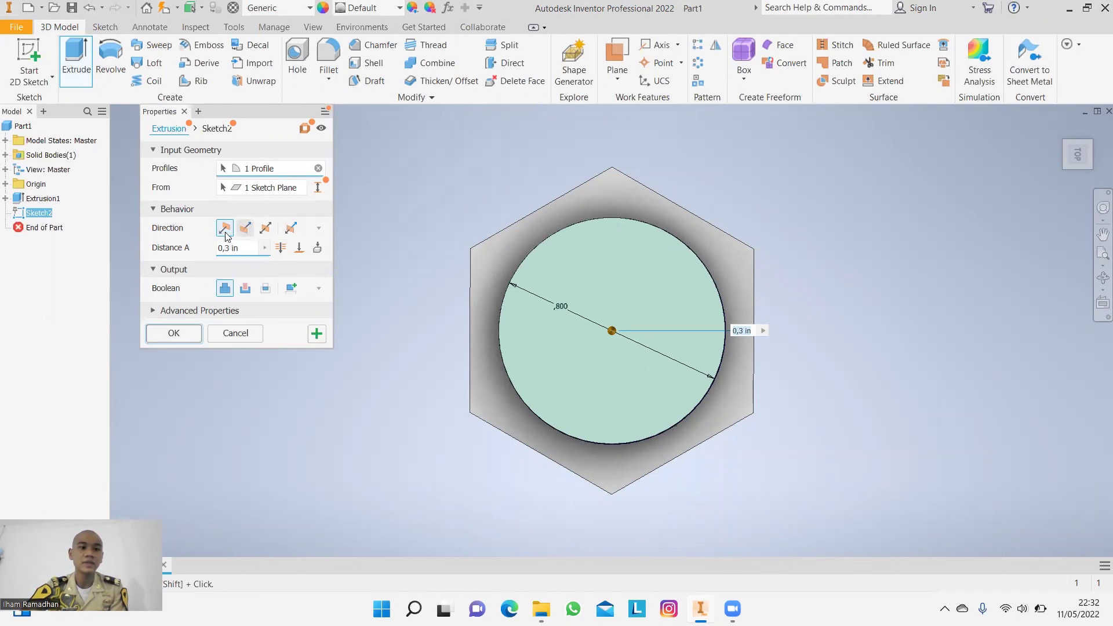
click(245, 229)
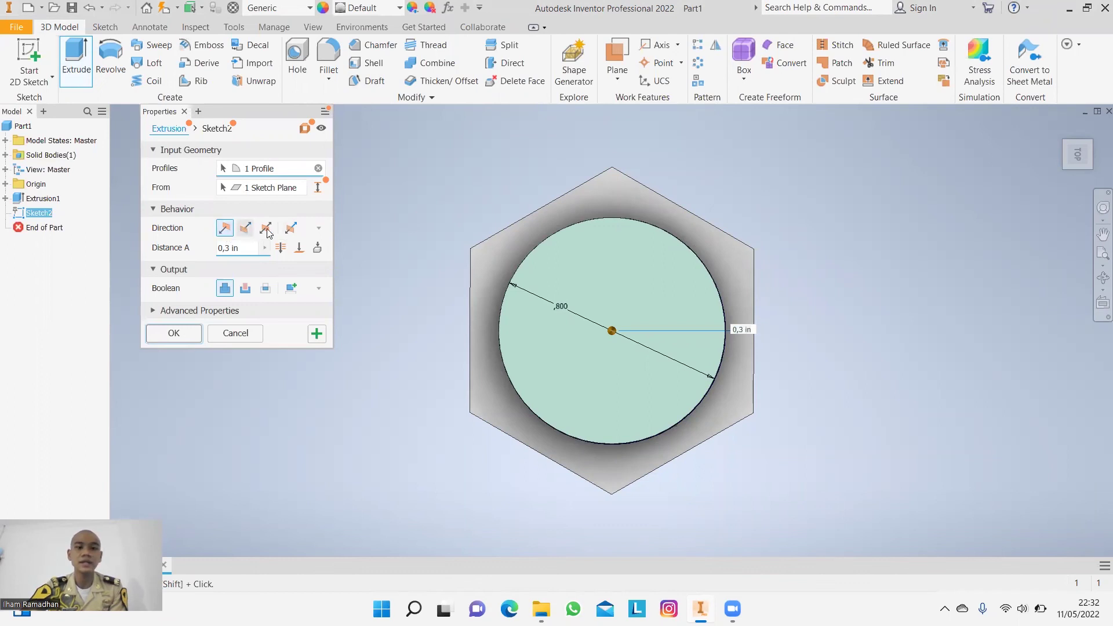
click(274, 231)
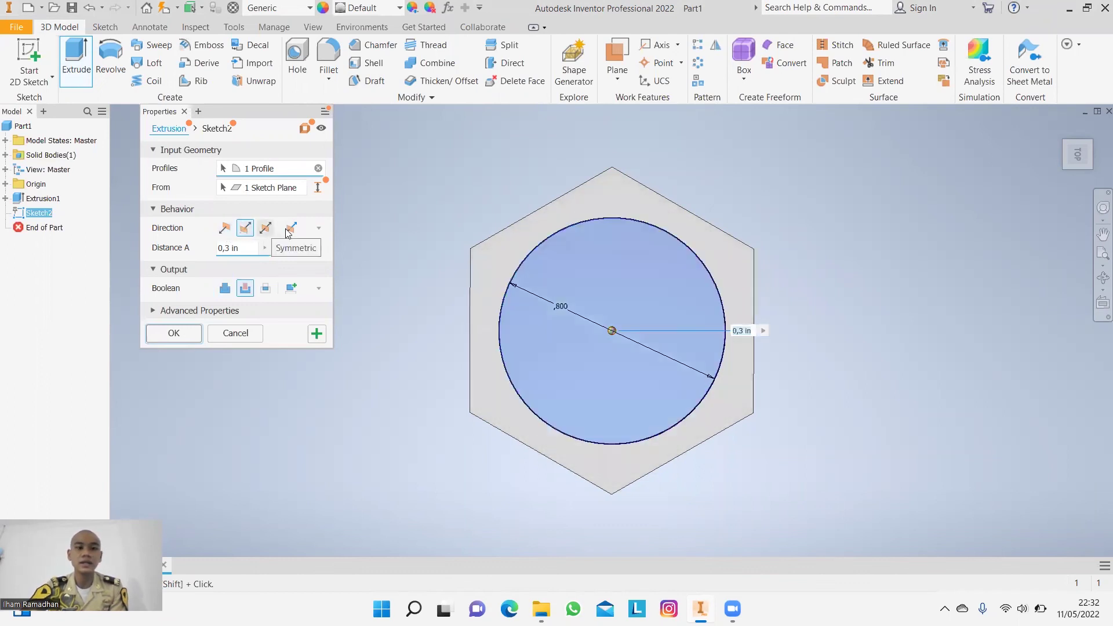
click(289, 232)
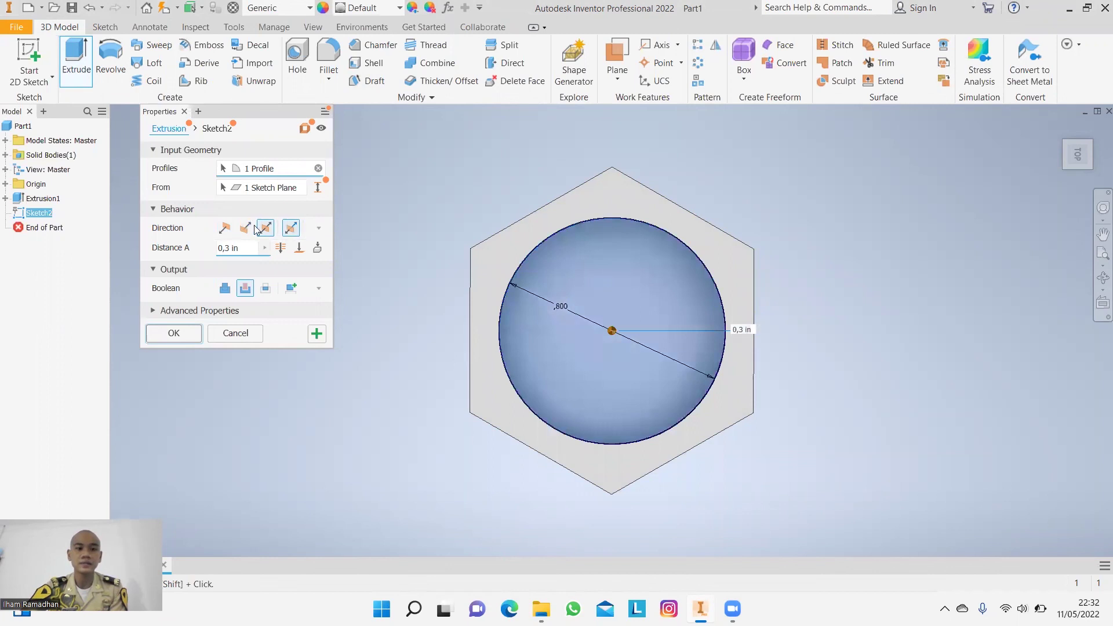
click(253, 230)
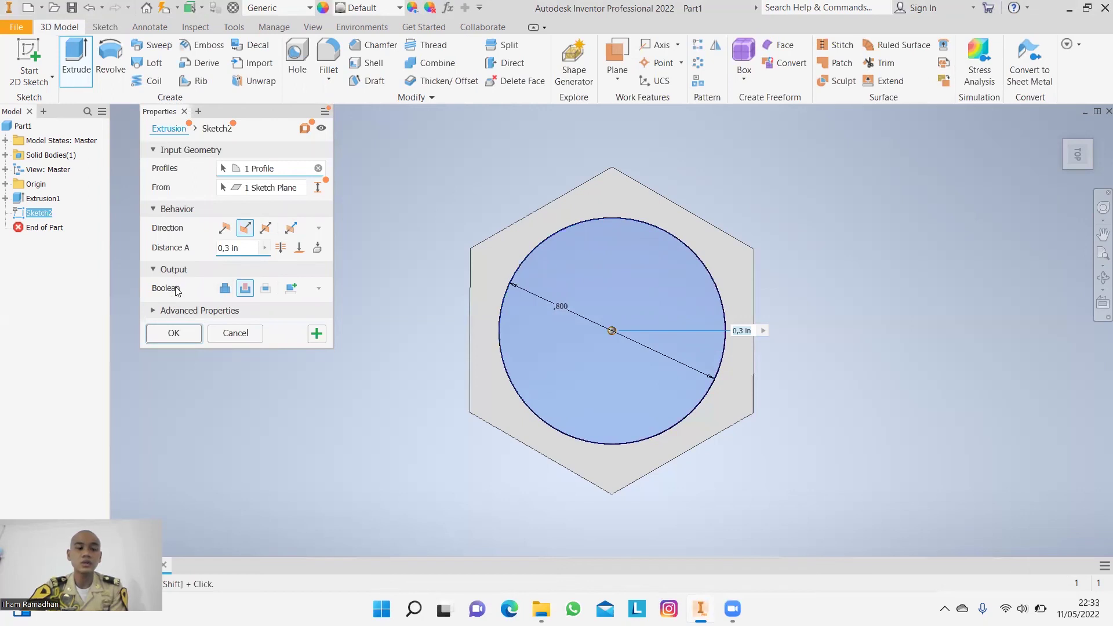
click(246, 294)
click(246, 293)
click(225, 288)
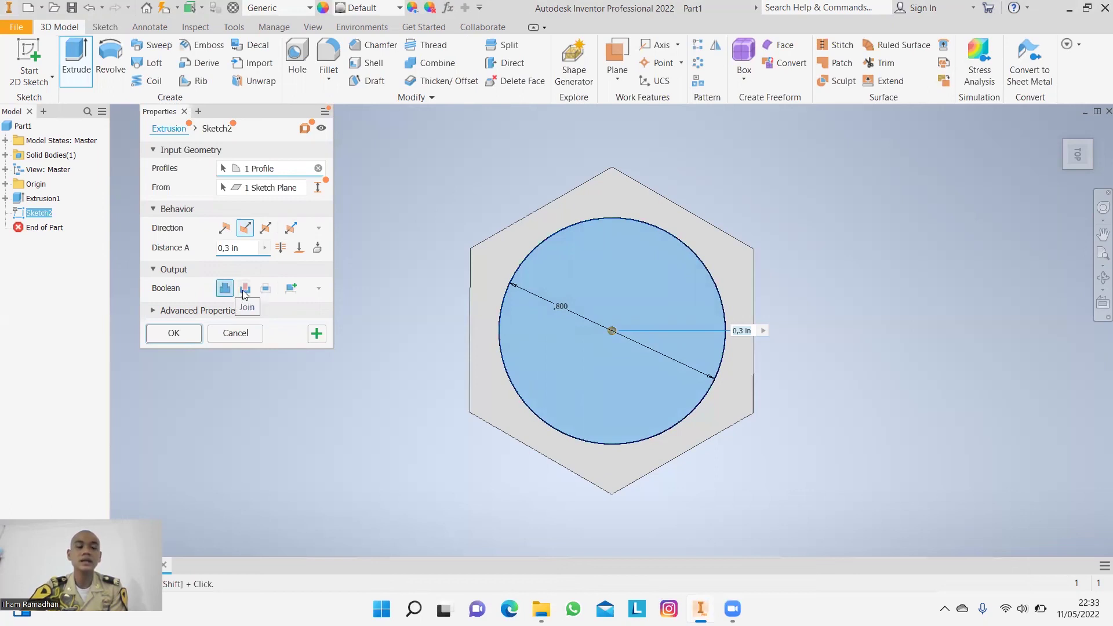
click(245, 290)
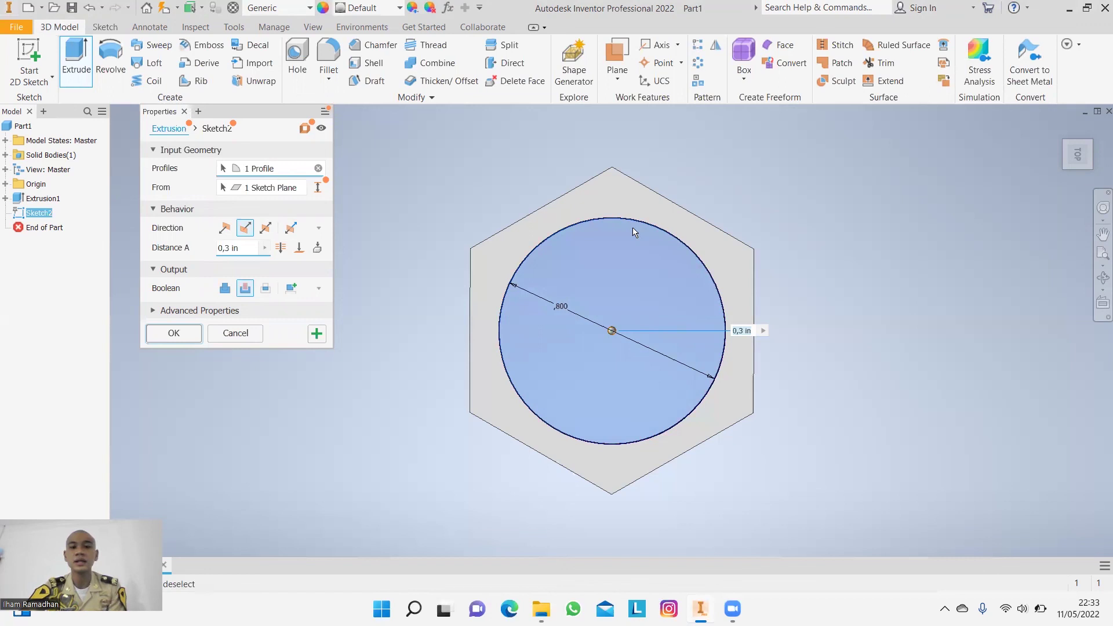
click(173, 335)
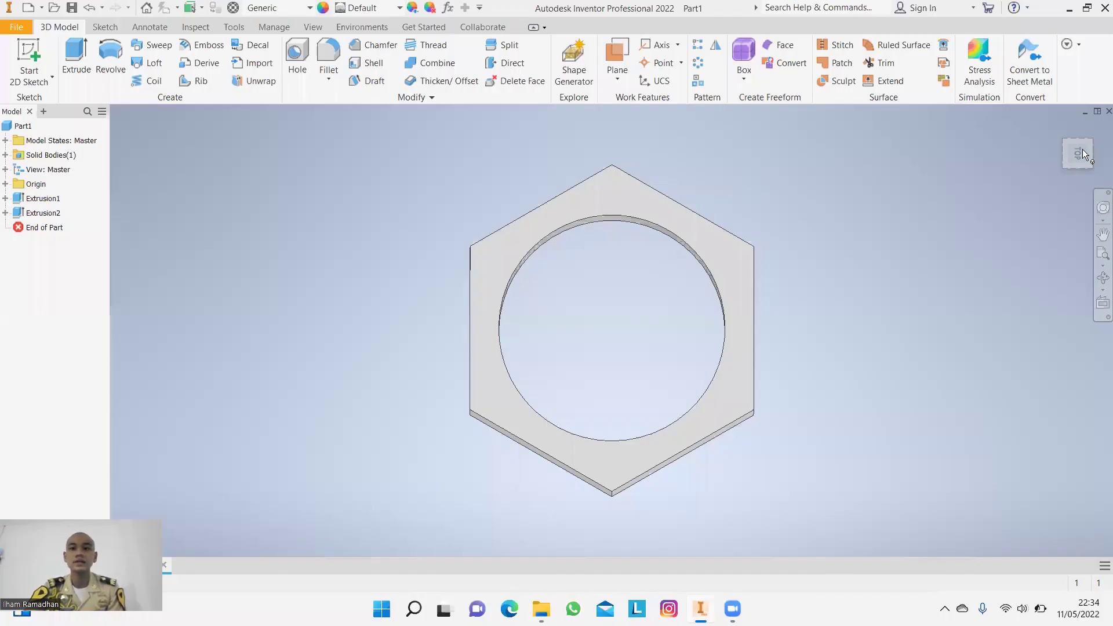
Thread the cylindrical wall of the central hole at full depth as ANSI Metric M Profile, size 7, designation M7x1, class 6H, right-hand.
drag(1078, 154, 1061, 155)
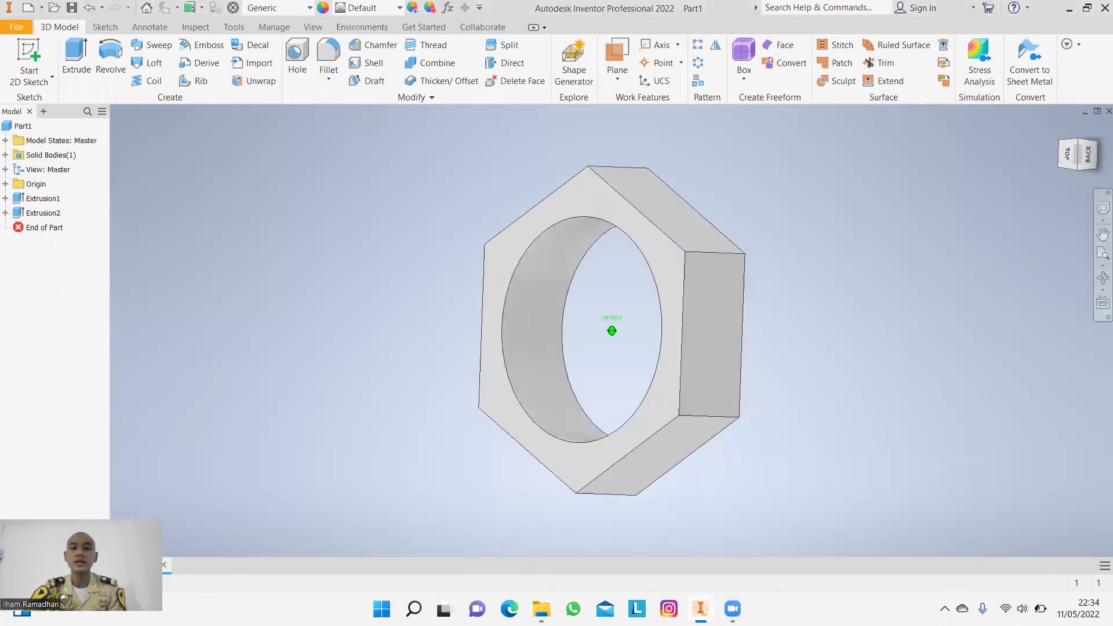
drag(1061, 155, 1067, 155)
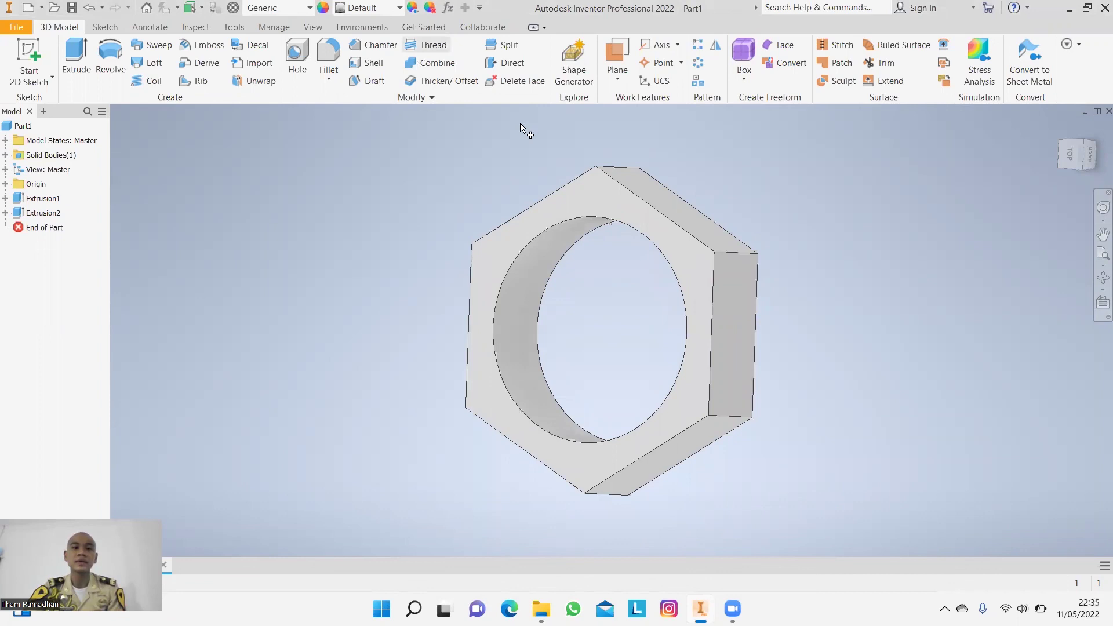
click(422, 45)
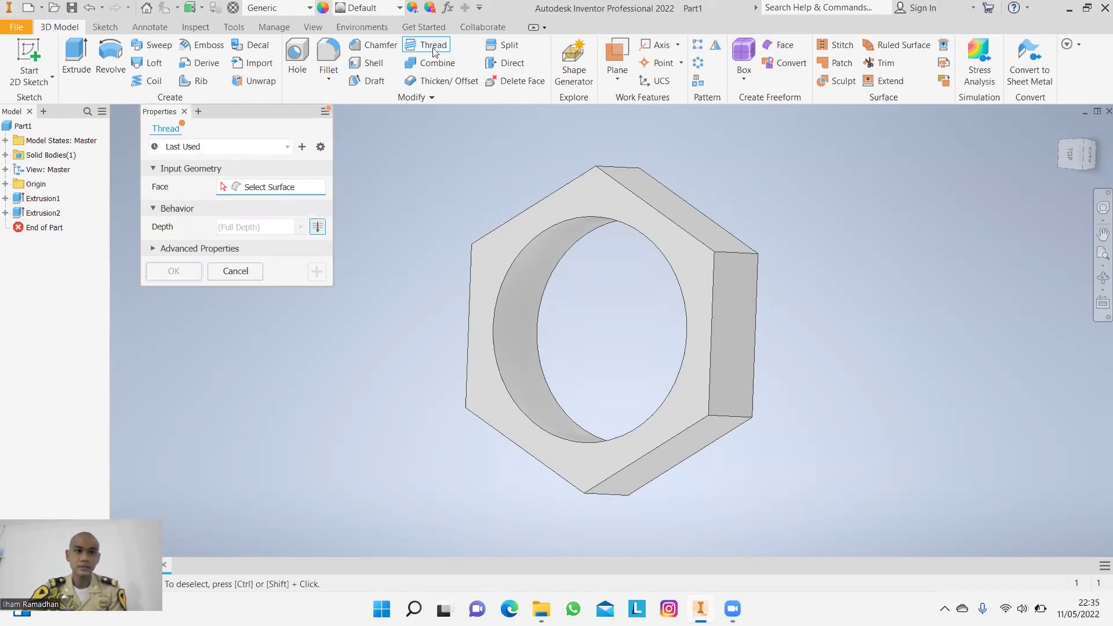
key(Escape)
key(Return)
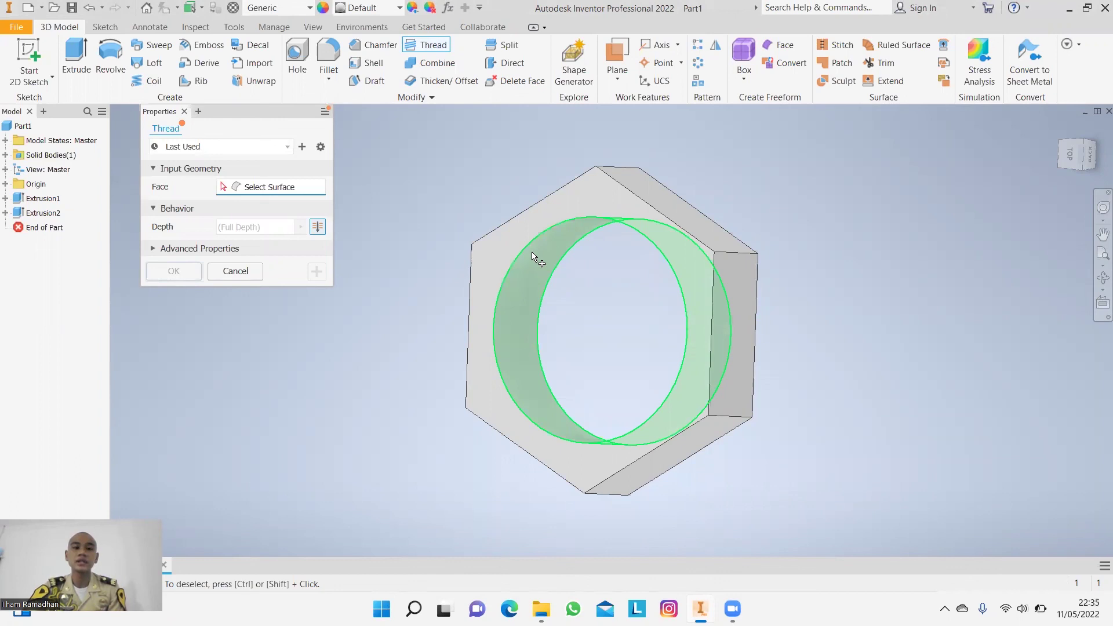
click(583, 218)
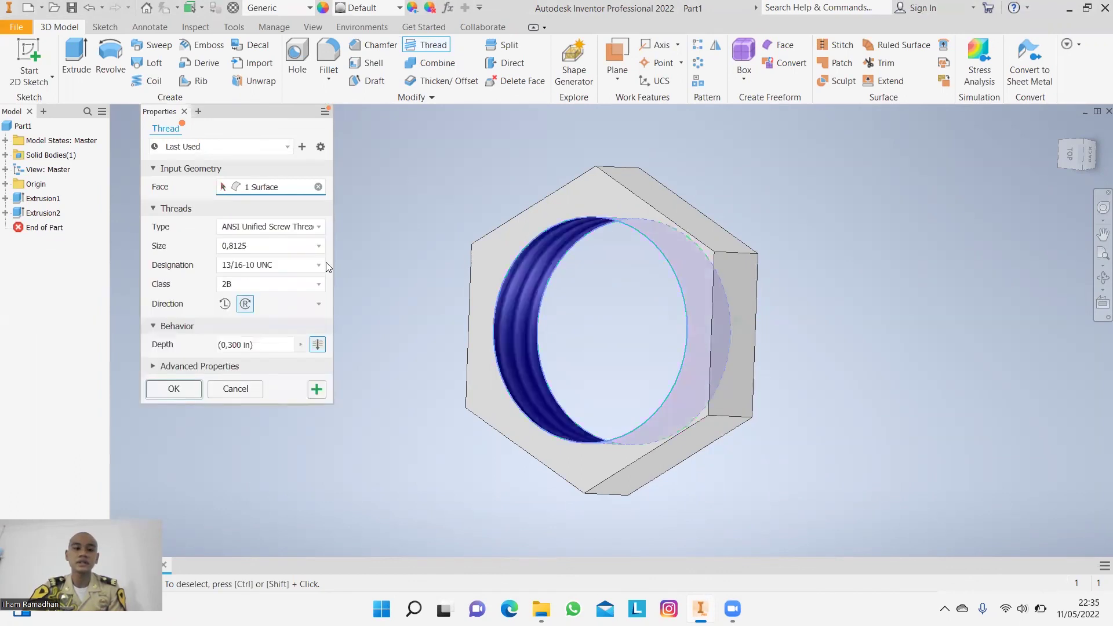
click(316, 229)
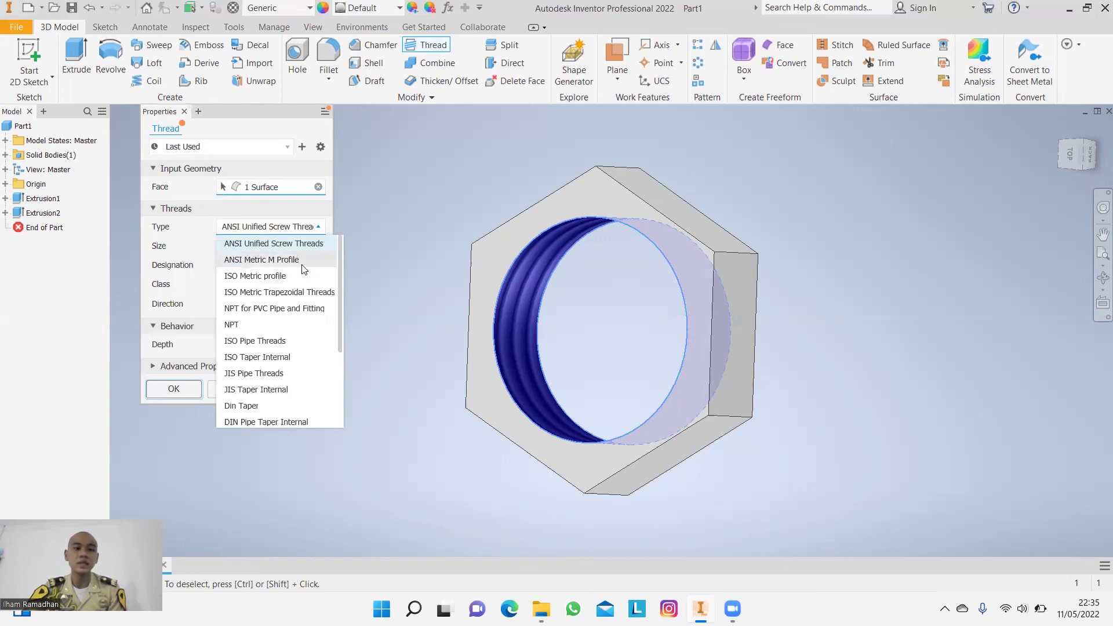
click(318, 255)
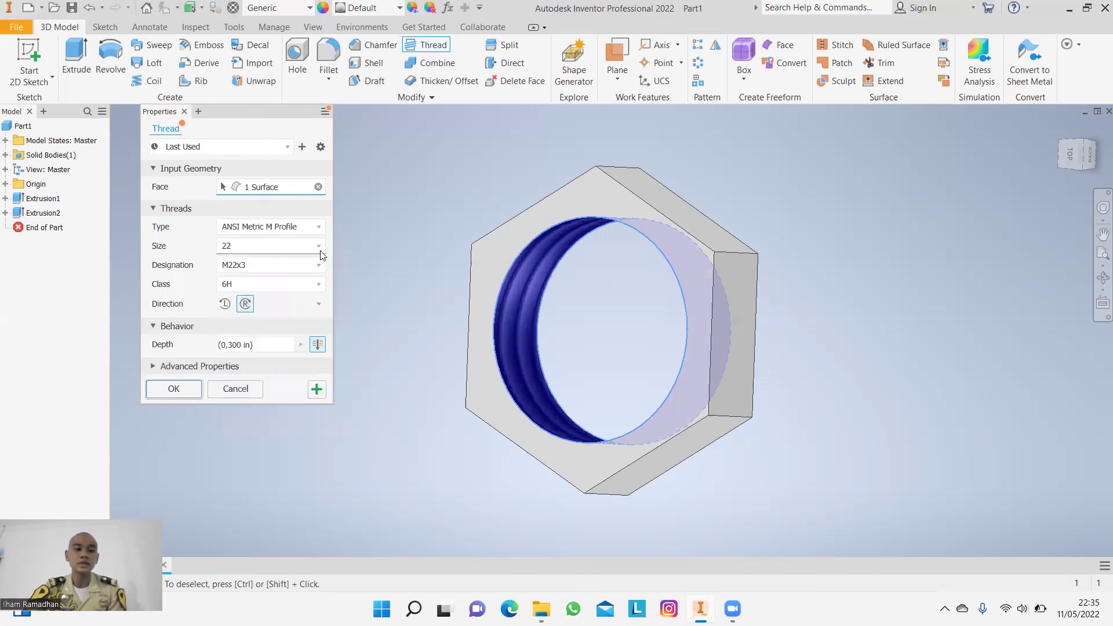
scroll(300, 283, up, 2)
scroll(300, 286, down, 2)
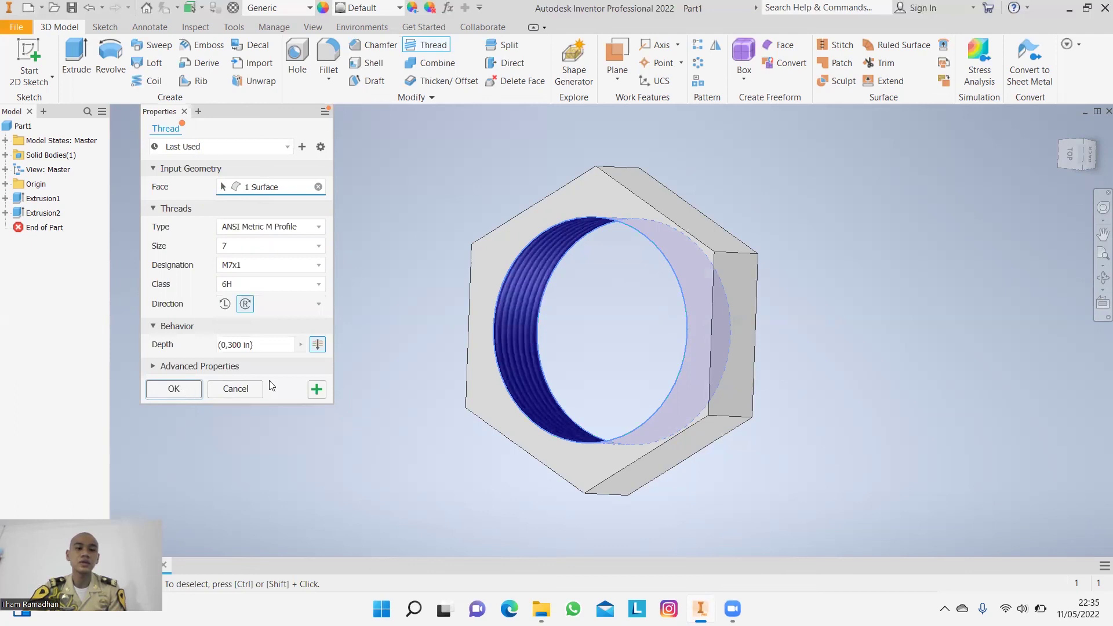
click(161, 395)
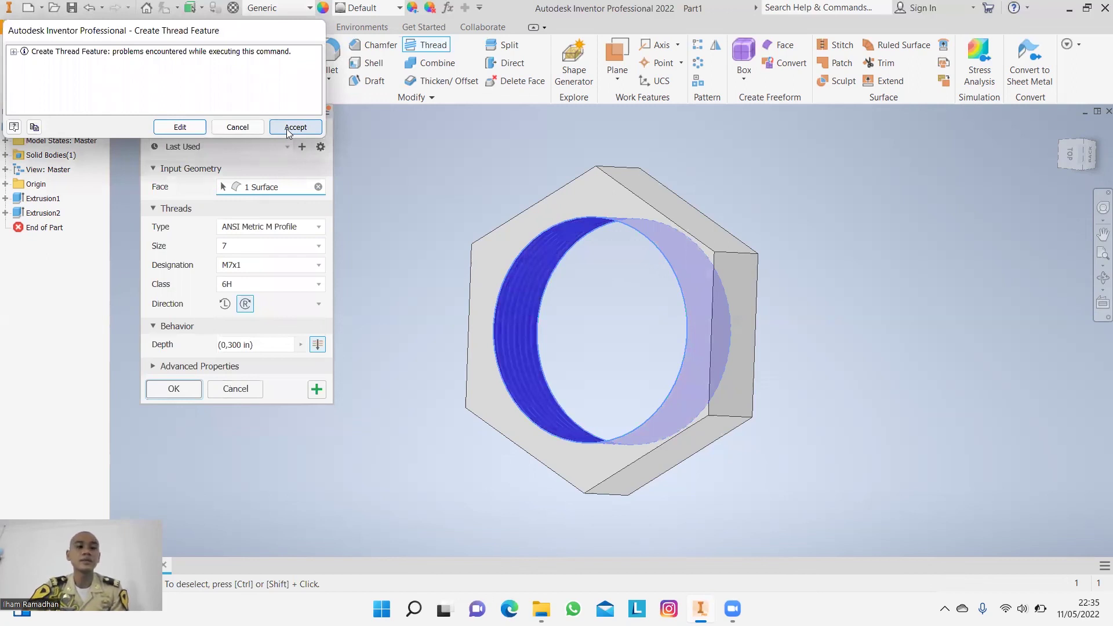
click(288, 128)
Fillet the upper-left outer edge of the front hexagonal face with a 0,01 in radius.
mouse_move(1061, 161)
mouse_down()
mouse_move(1026, 161)
mouse_move(1042, 164)
mouse_up()
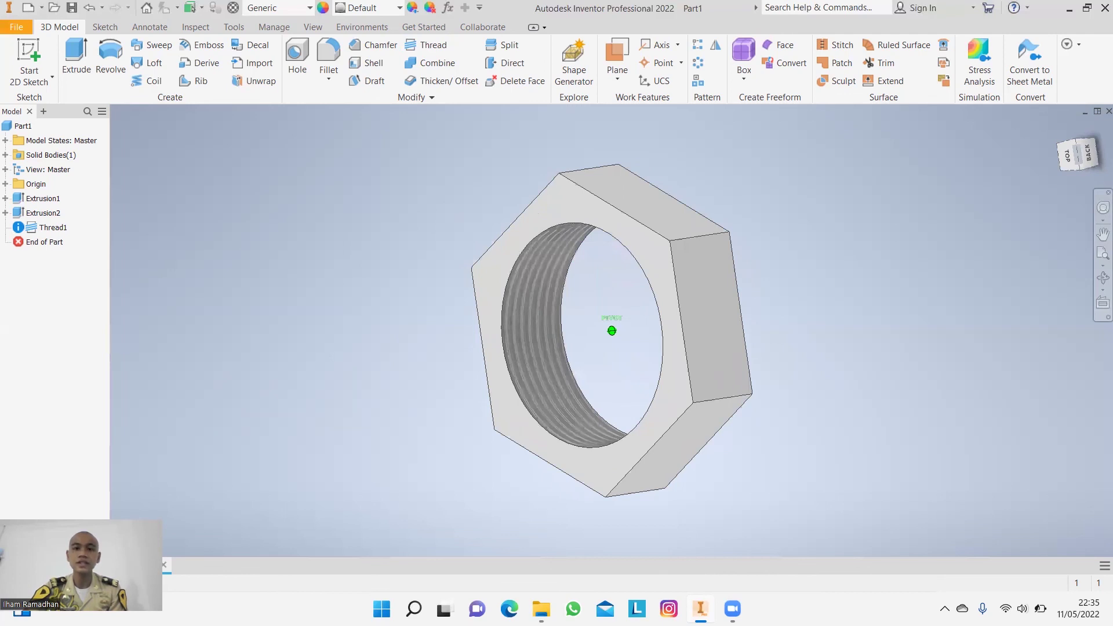
drag(1042, 164, 1057, 164)
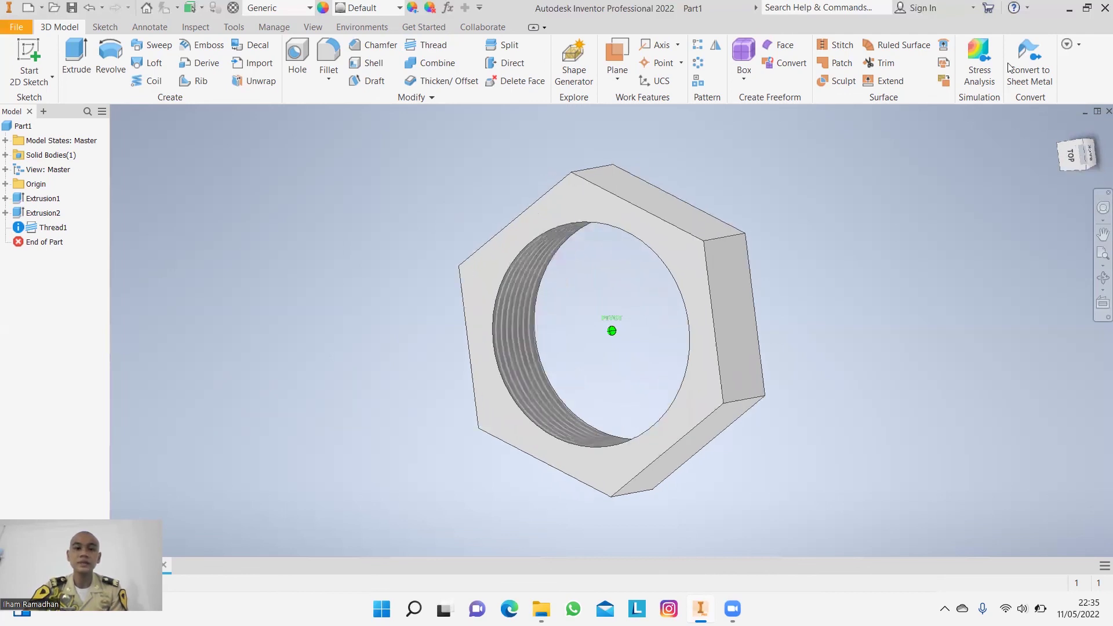
click(569, 185)
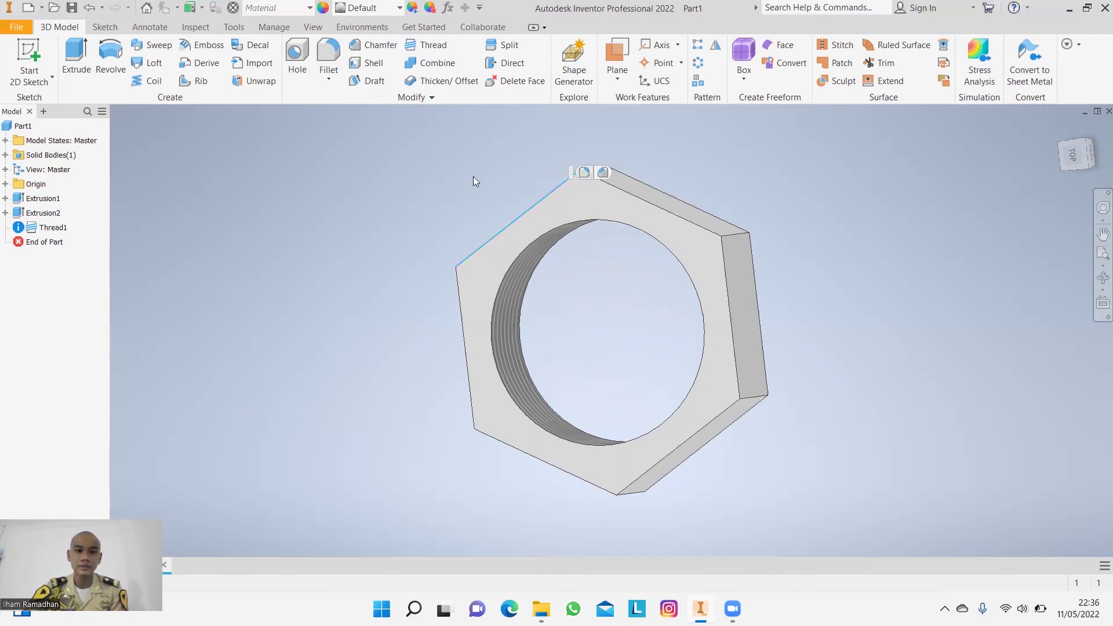
click(533, 191)
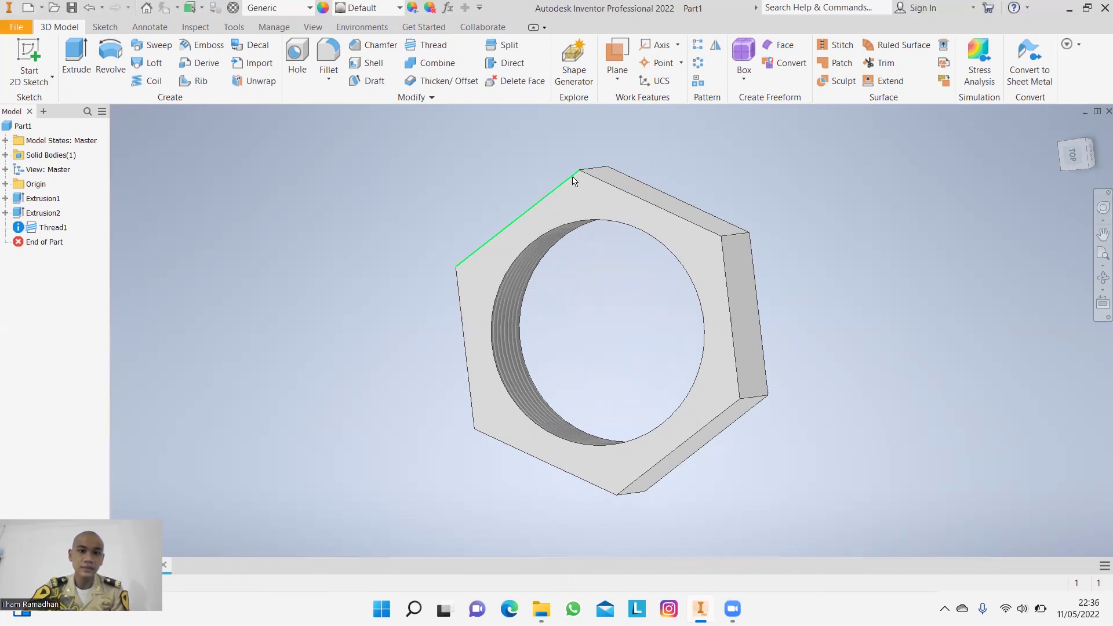
scroll(574, 181, up, 5)
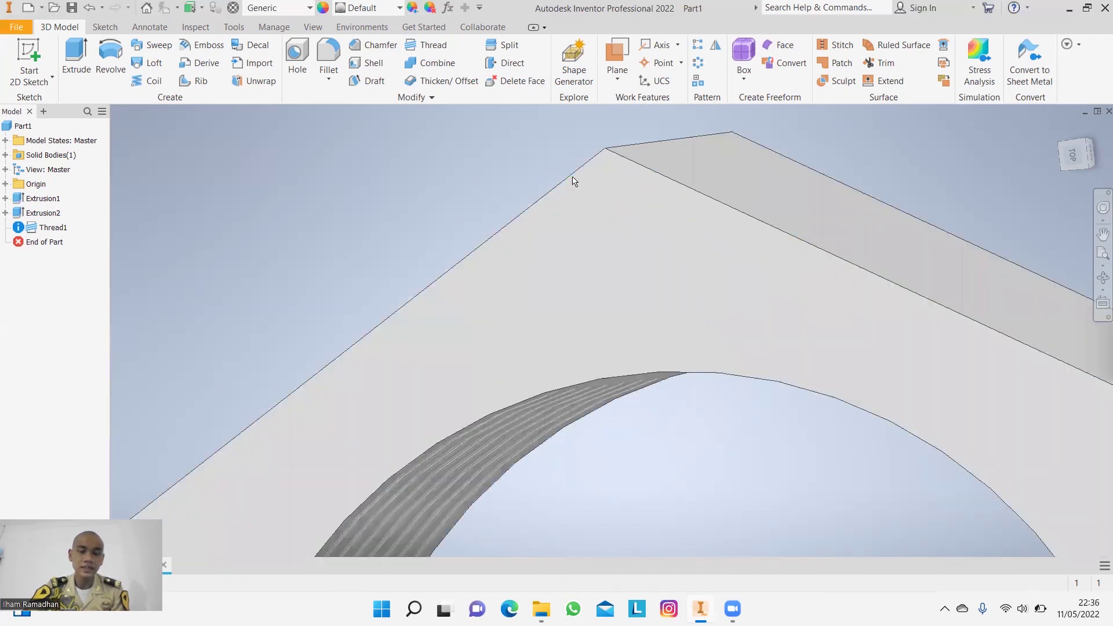
click(518, 220)
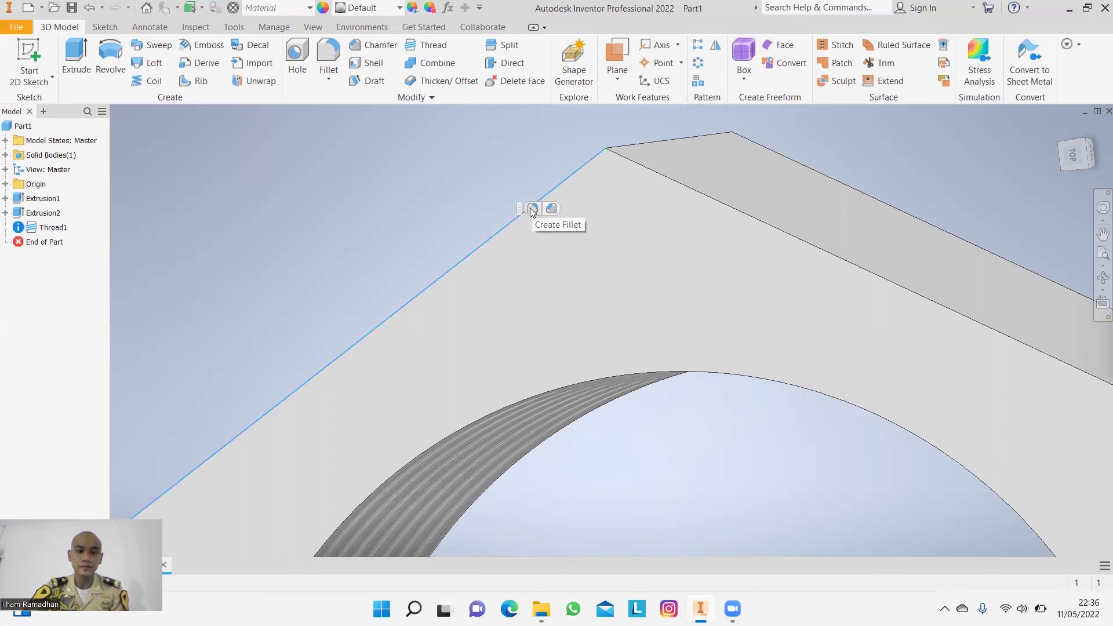
click(531, 209)
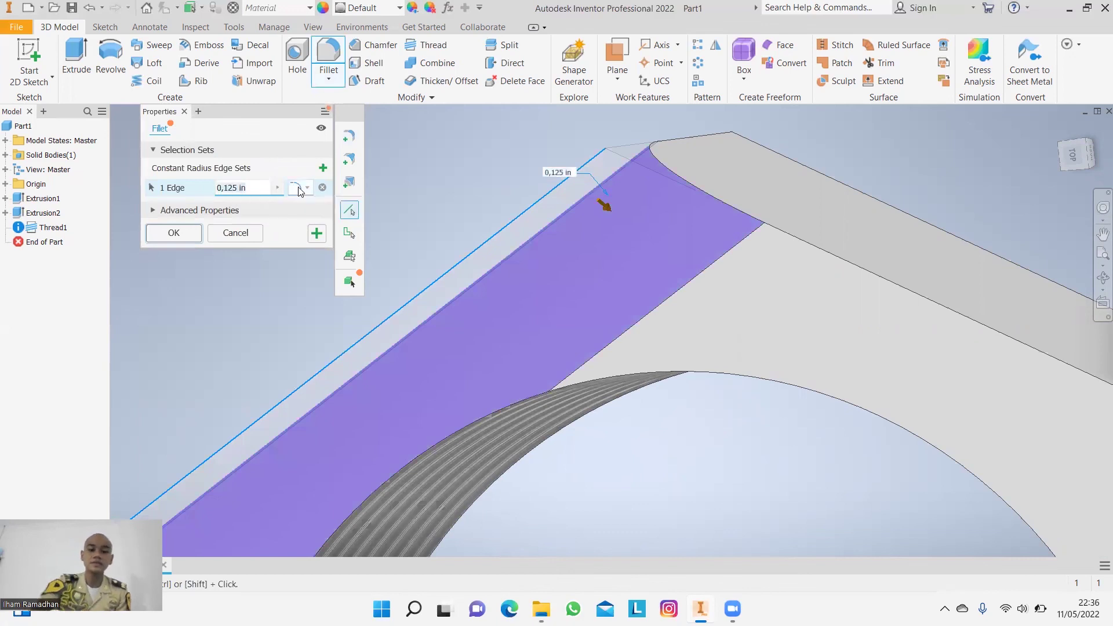
text(0)
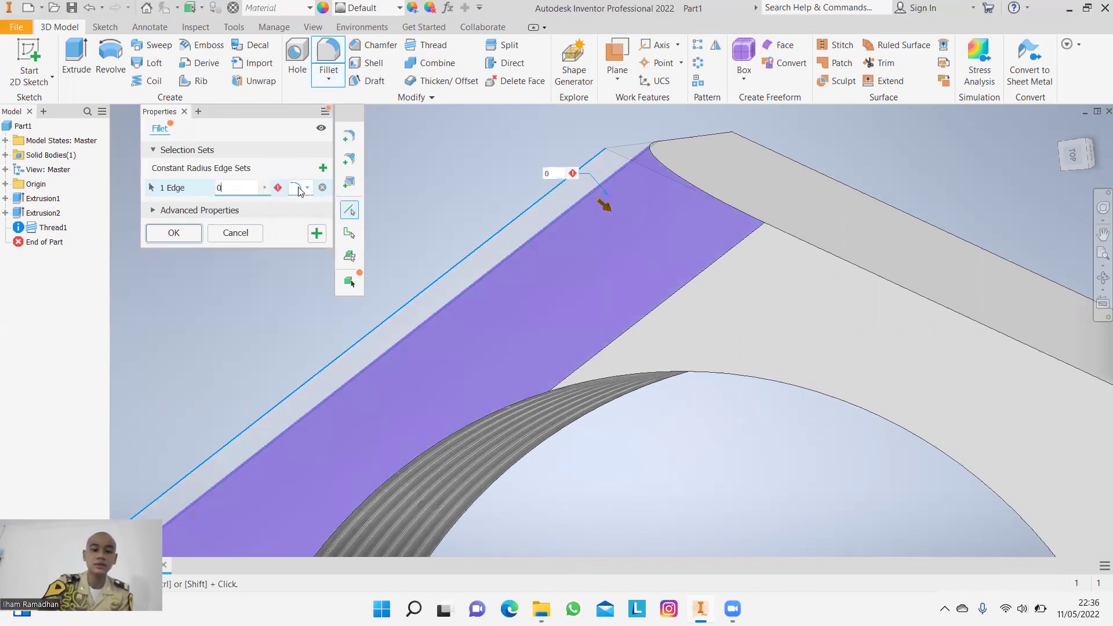
text(,01)
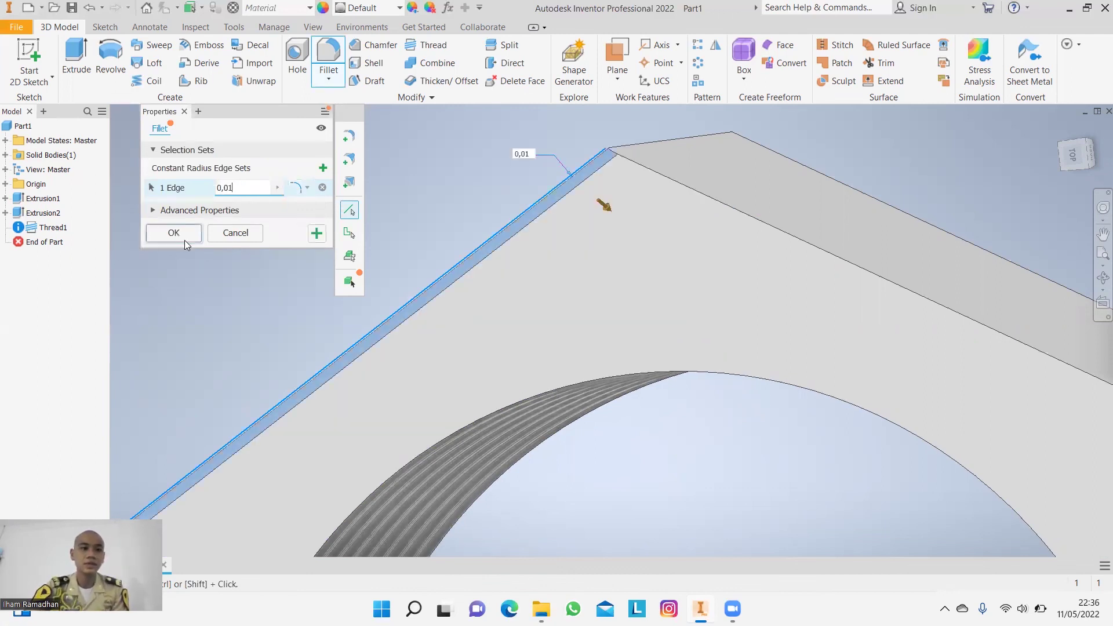
key(Return)
Set up a second fillet with a 0,01 in radius on the remaining five outer edges of the front hexagonal face.
scroll(313, 257, up, 2)
scroll(313, 255, up, 2)
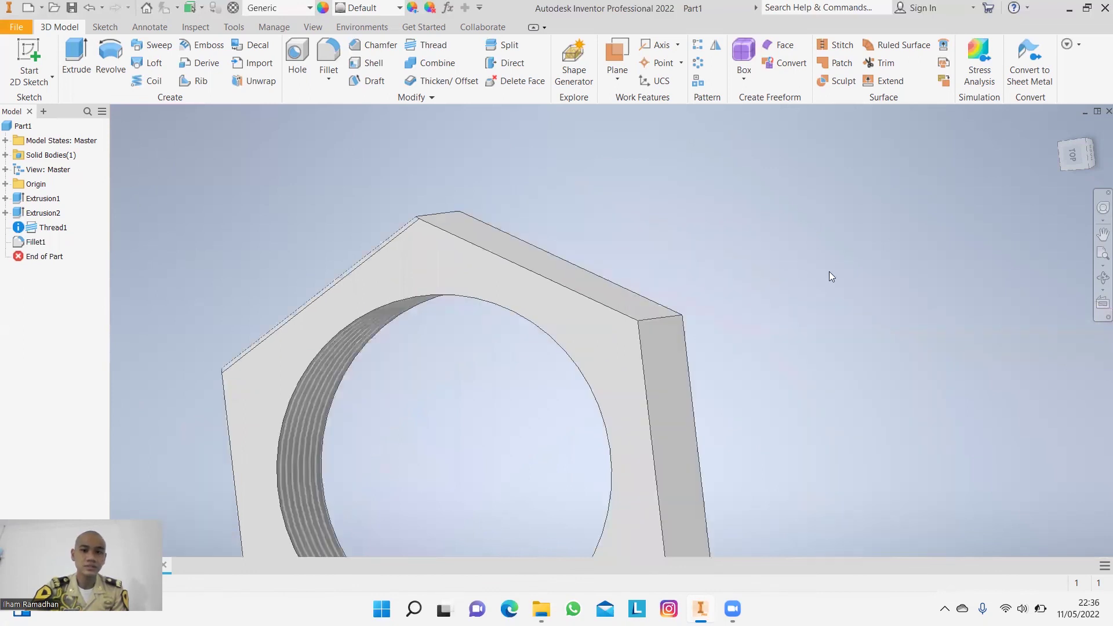
scroll(822, 280, up, 2)
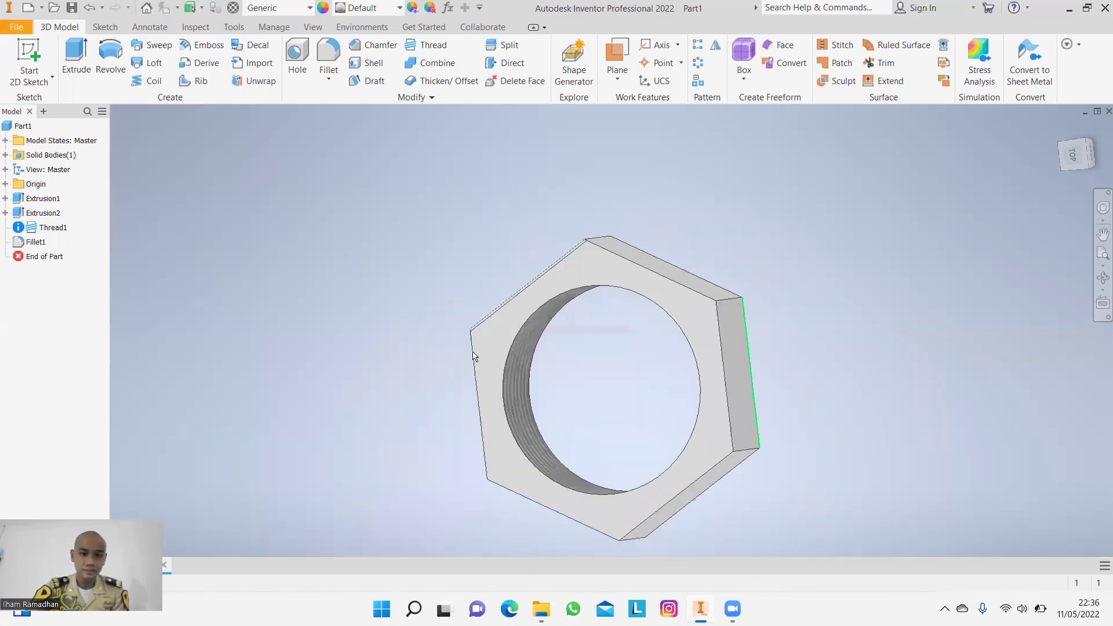
click(473, 355)
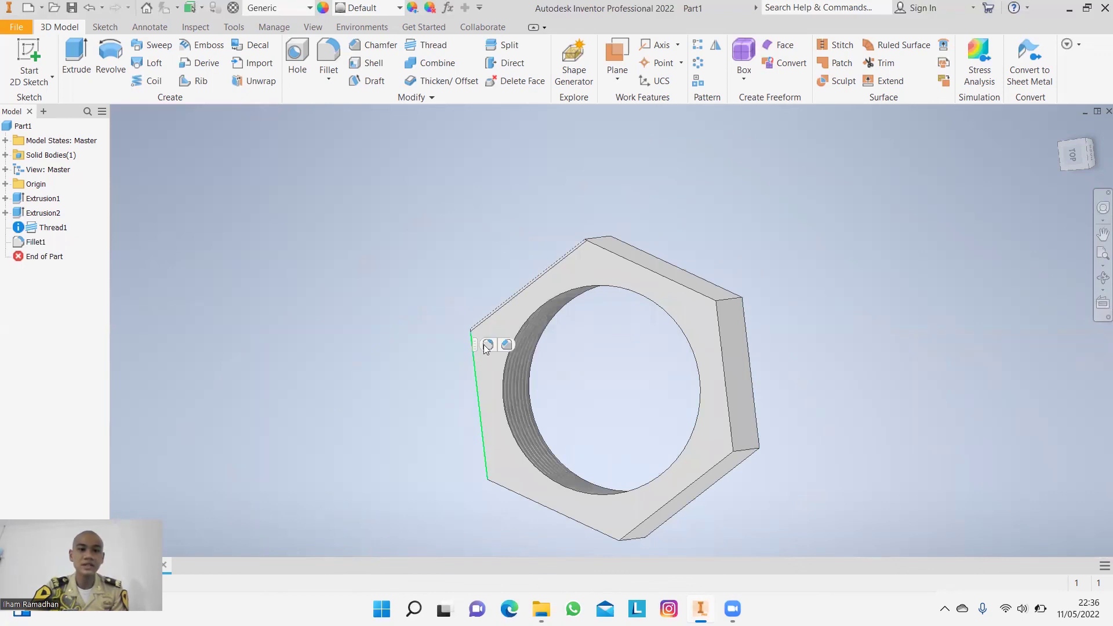
click(487, 345)
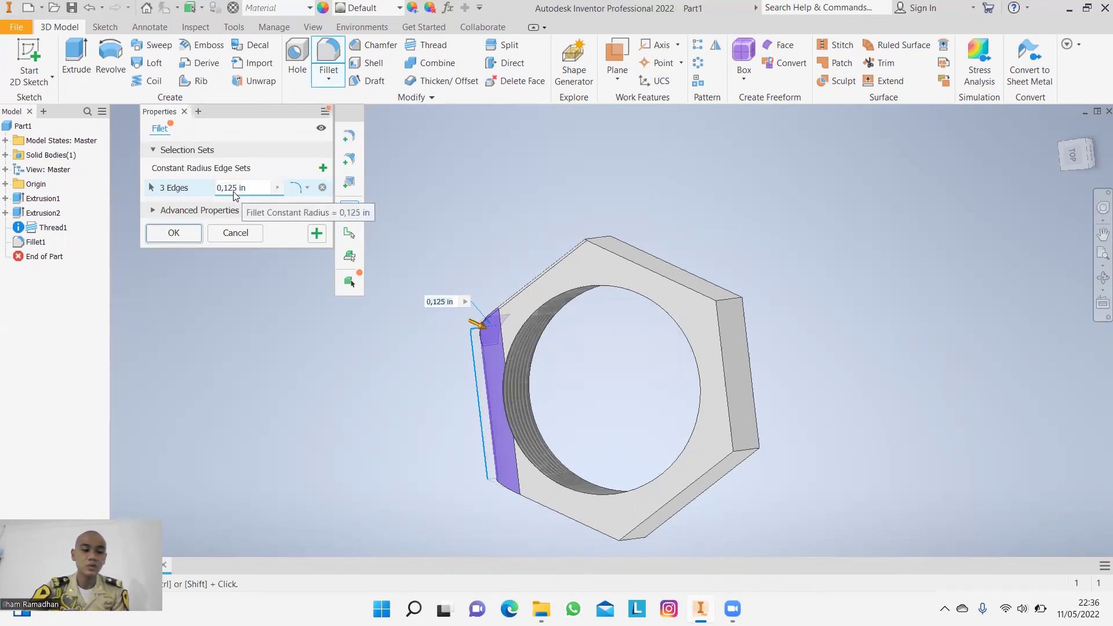
click(235, 191)
text(0,01)
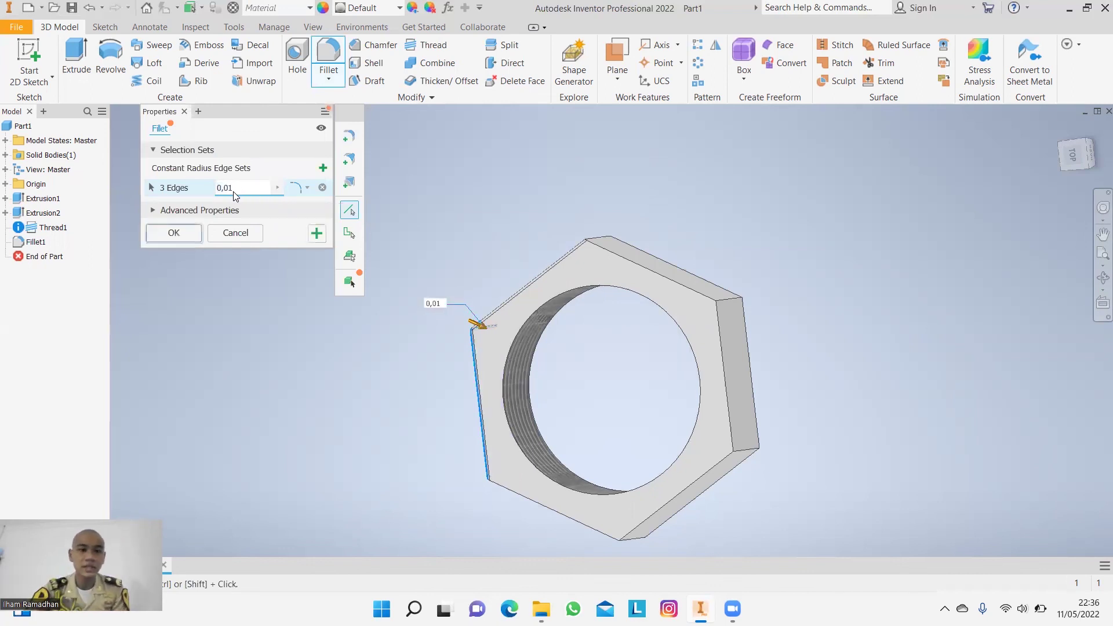
click(510, 490)
click(667, 502)
click(667, 280)
click(664, 278)
click(545, 271)
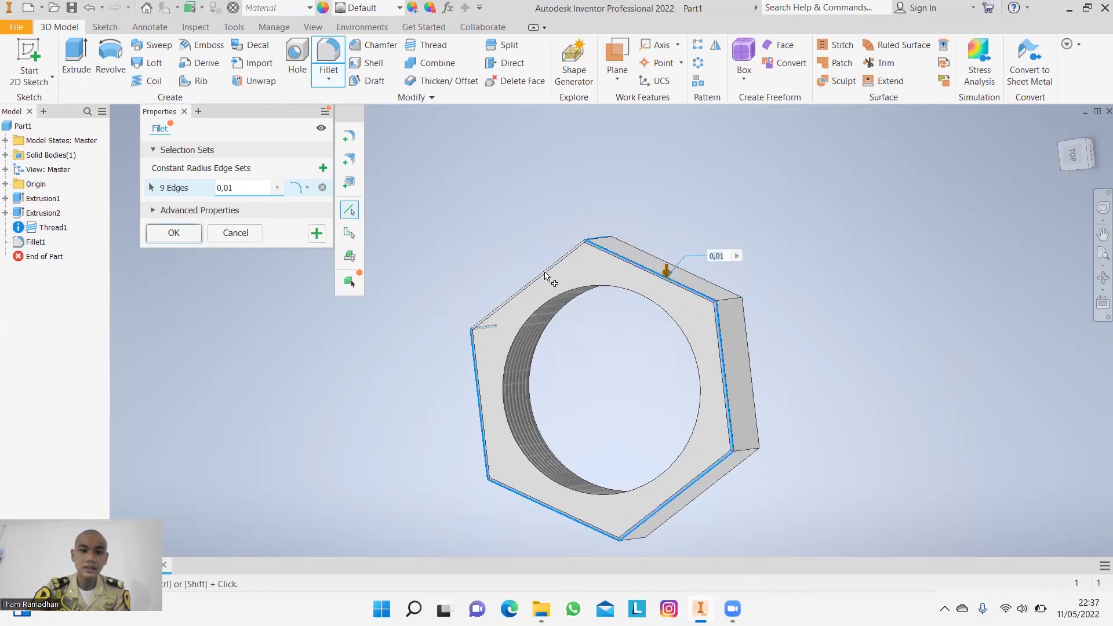
Add the rear hexagonal face's outer edges and the right-hand corner edges to the 0,01 in fillet and apply it.
click(656, 262)
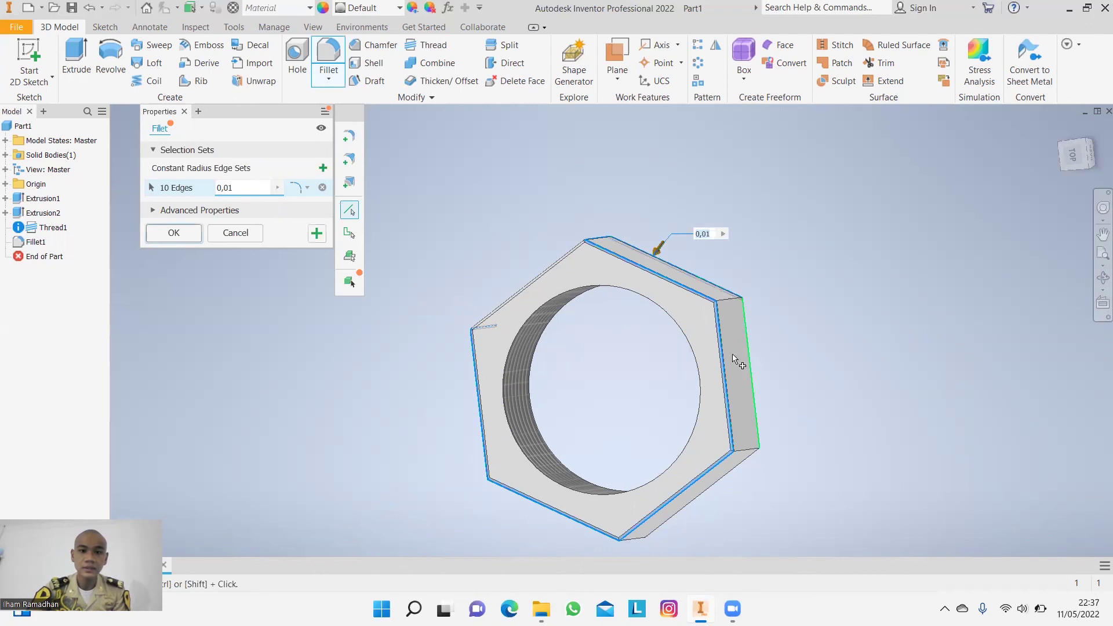
click(747, 360)
click(753, 455)
click(746, 455)
click(718, 462)
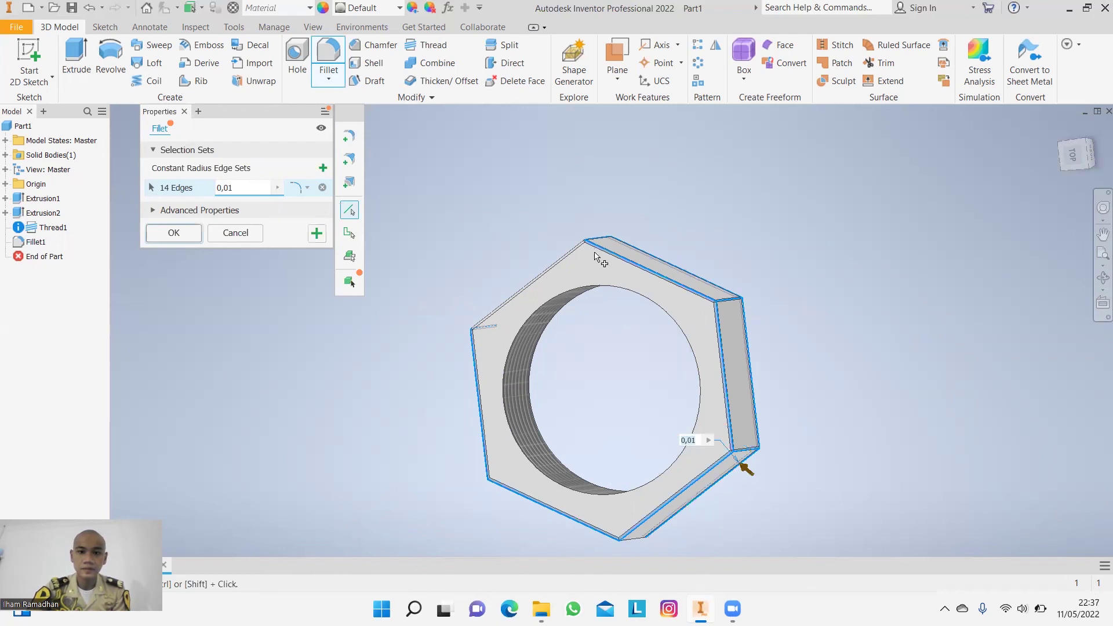
click(718, 456)
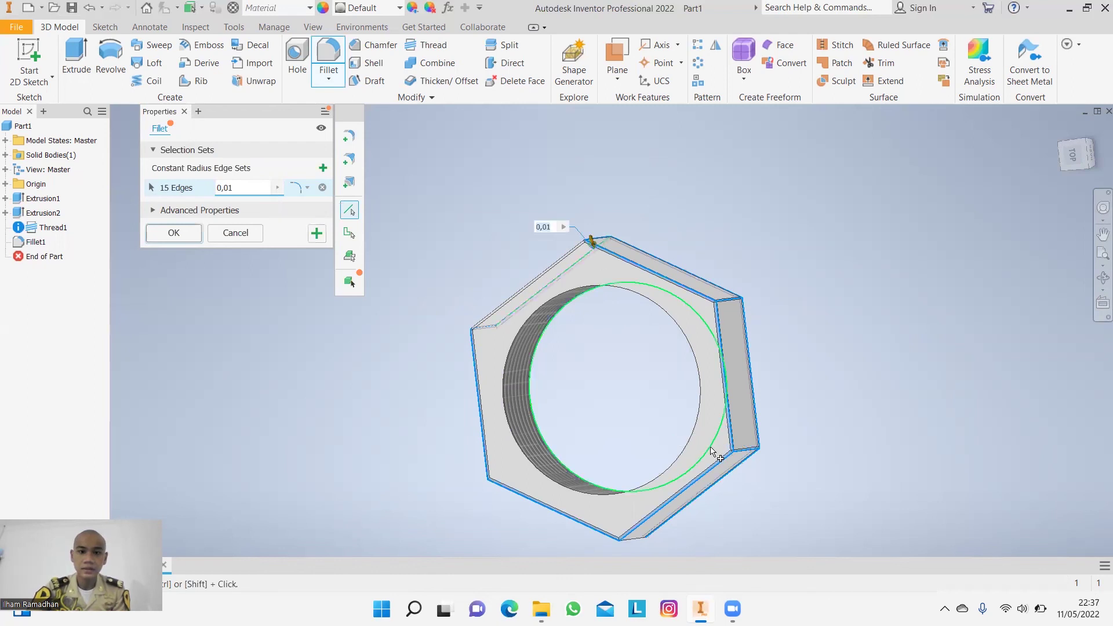
click(564, 502)
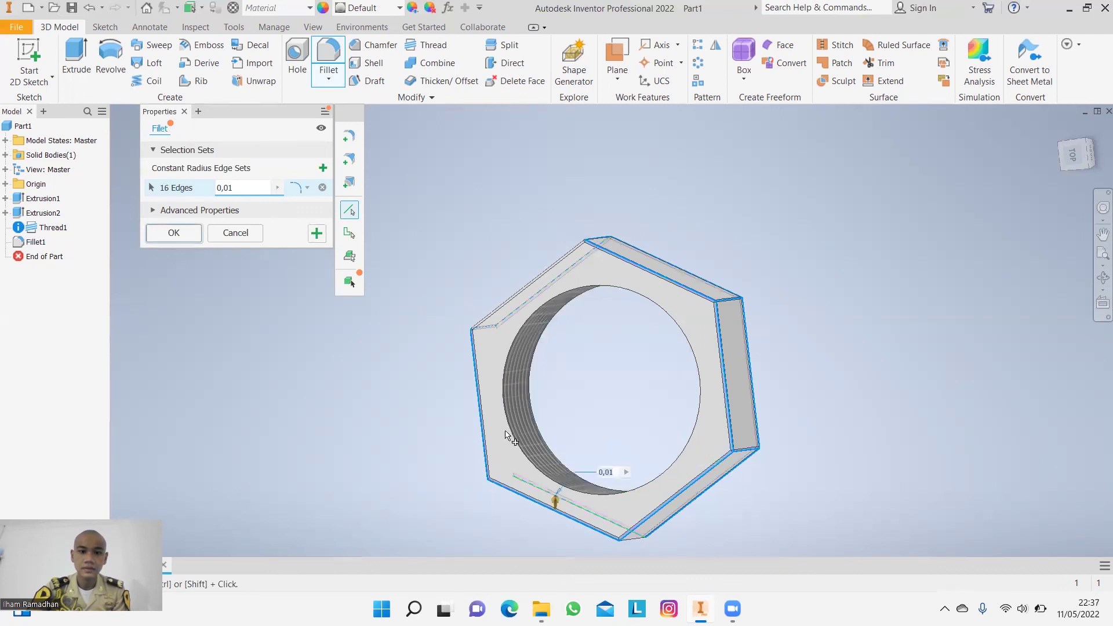
click(606, 284)
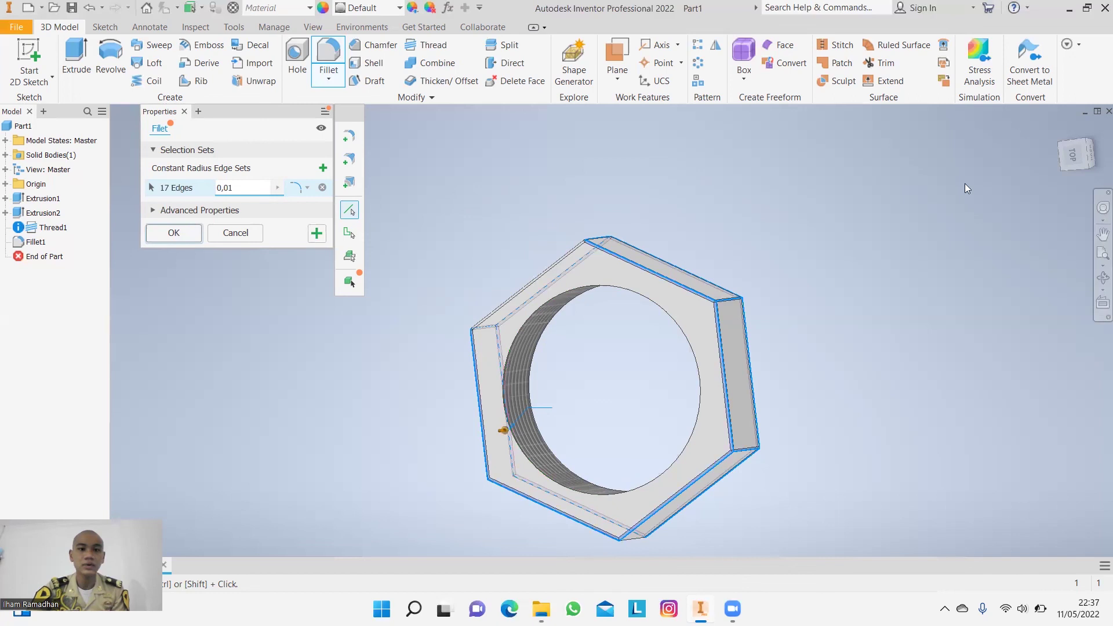
key(Return)
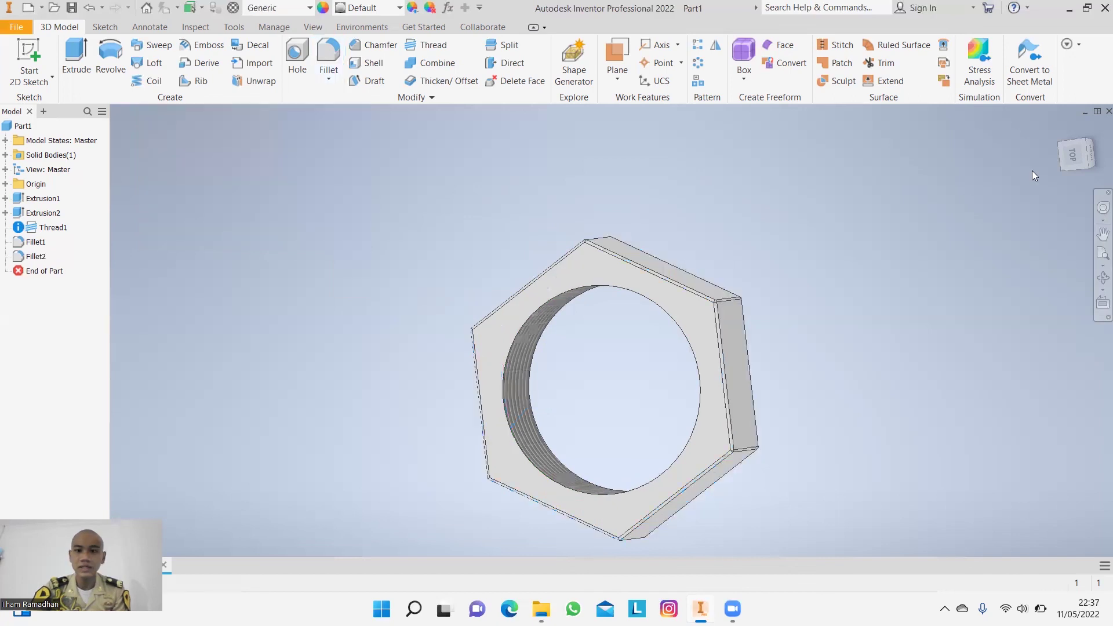
click(1098, 280)
drag(629, 349, 680, 264)
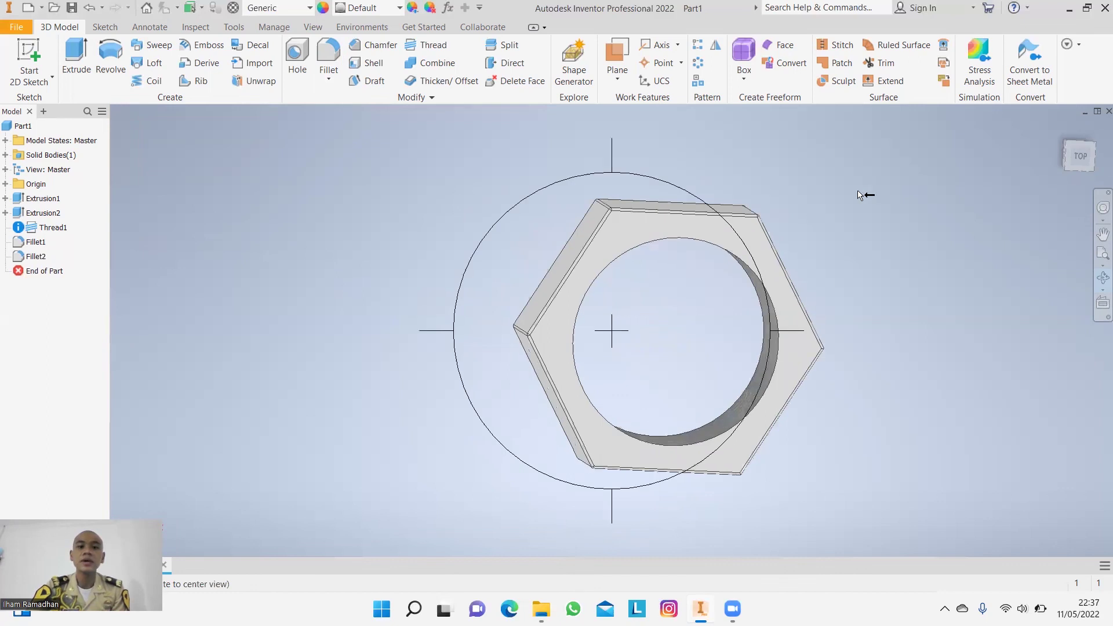
key(Escape)
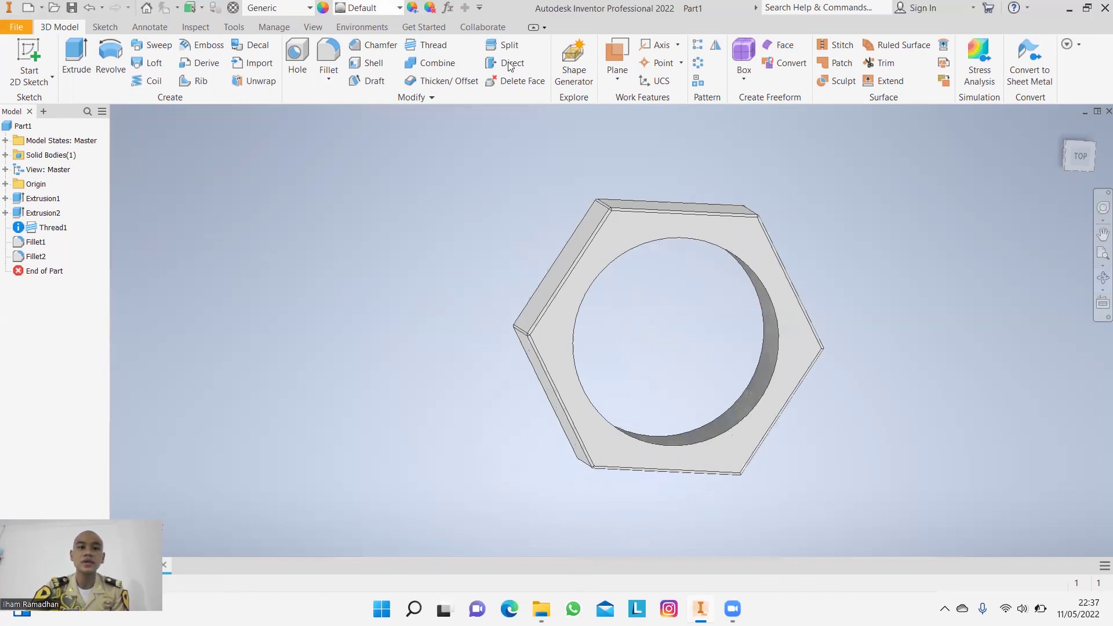